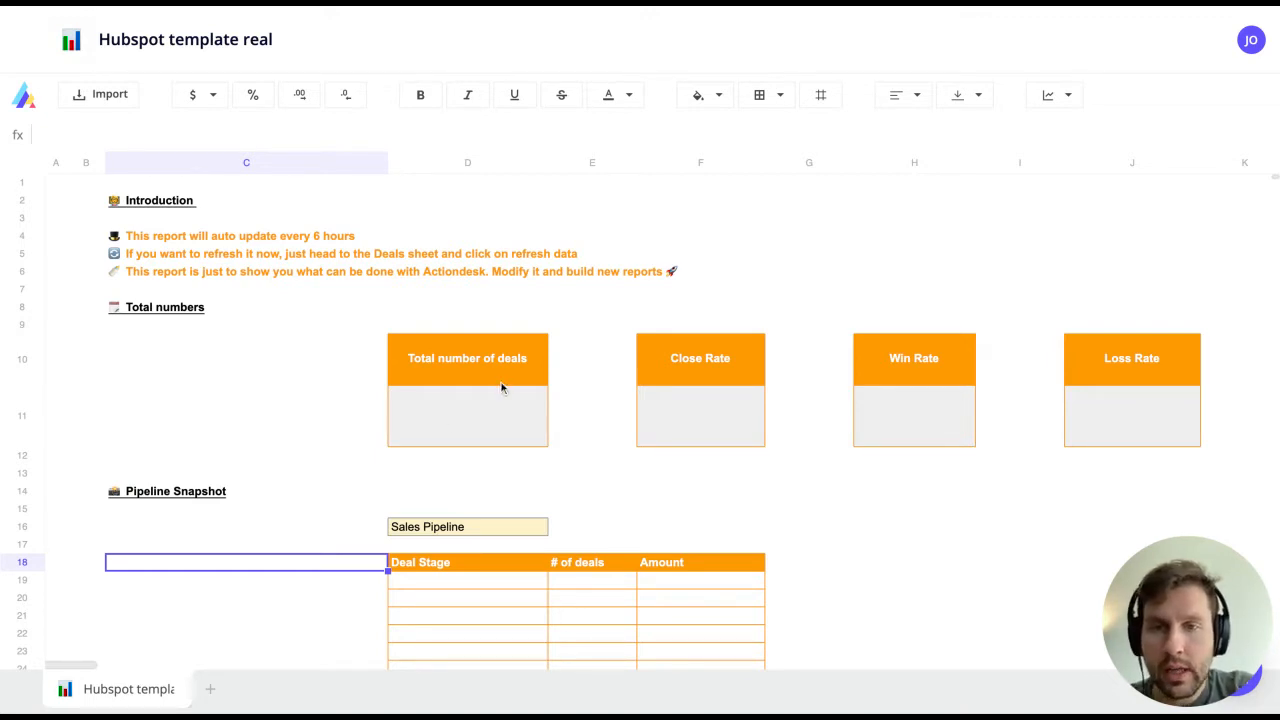
Step: Add a new sheet named Deals
left_click(450, 362)
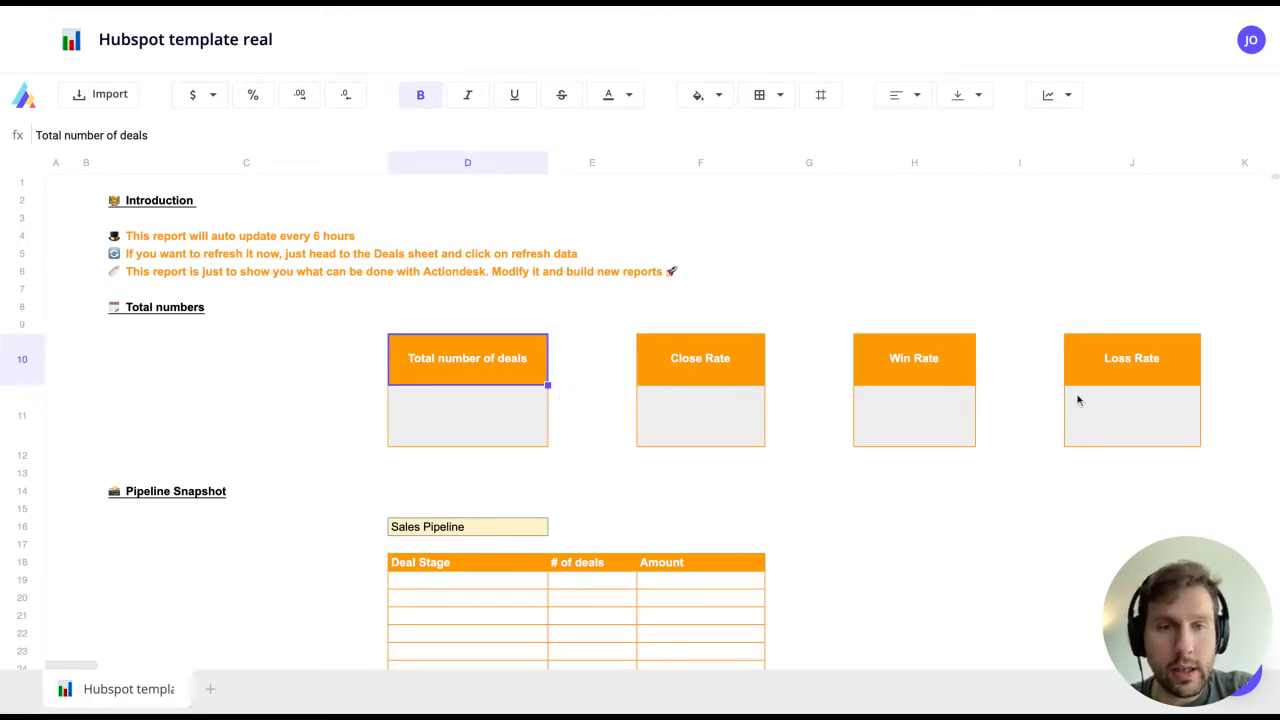
left_click(206, 688)
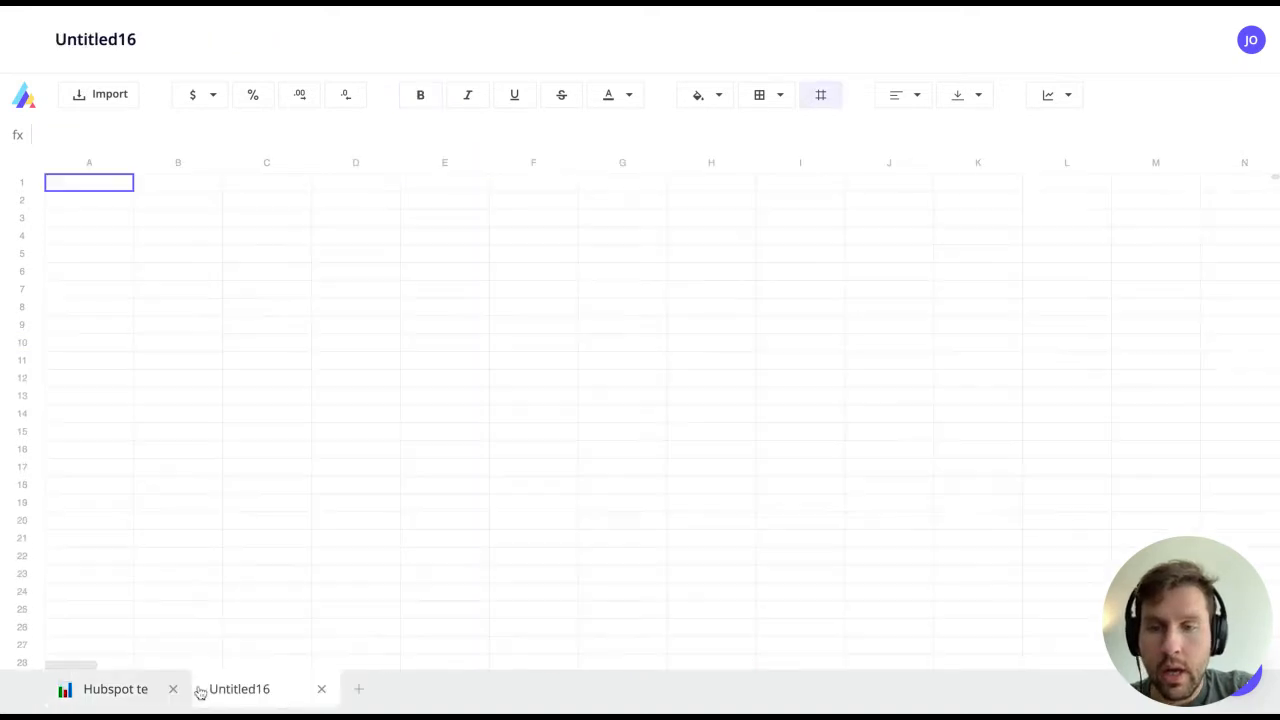
type("Deals")
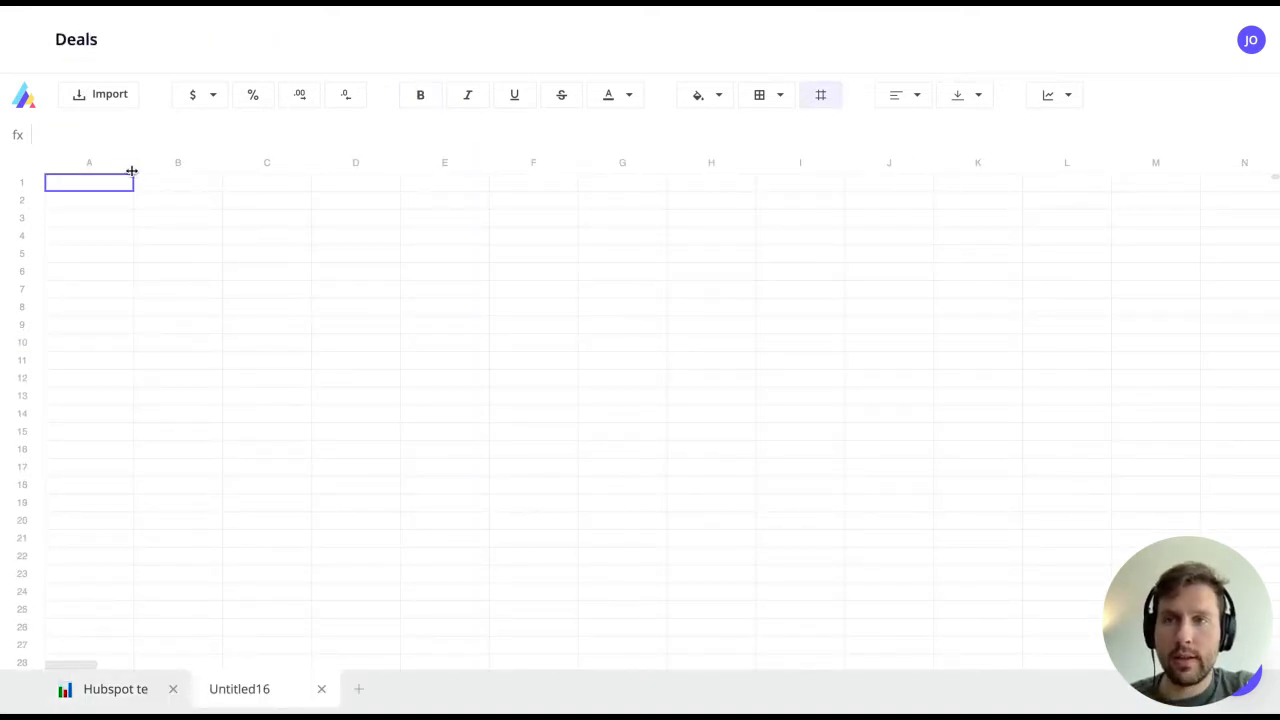
key("Return")
Step: Start an import on the Deals sheet from the July 2020 dev Hubspot deals table
left_click(99, 100)
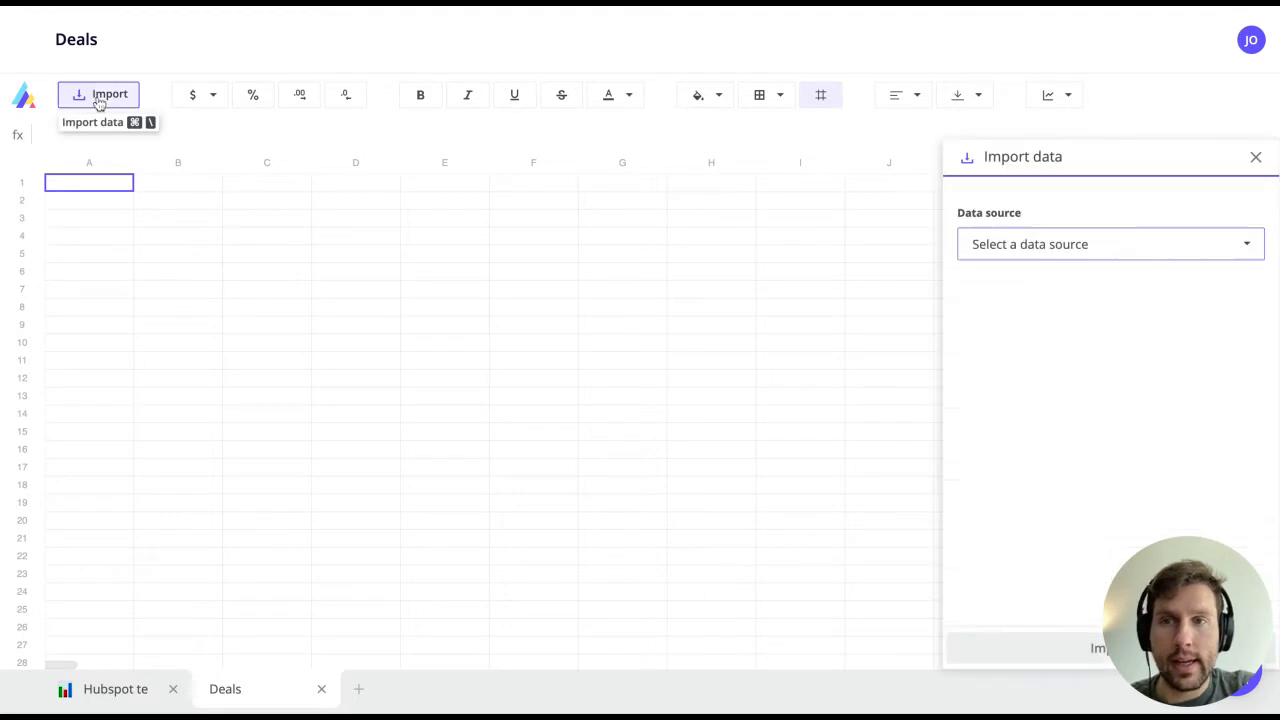
left_click(1054, 243)
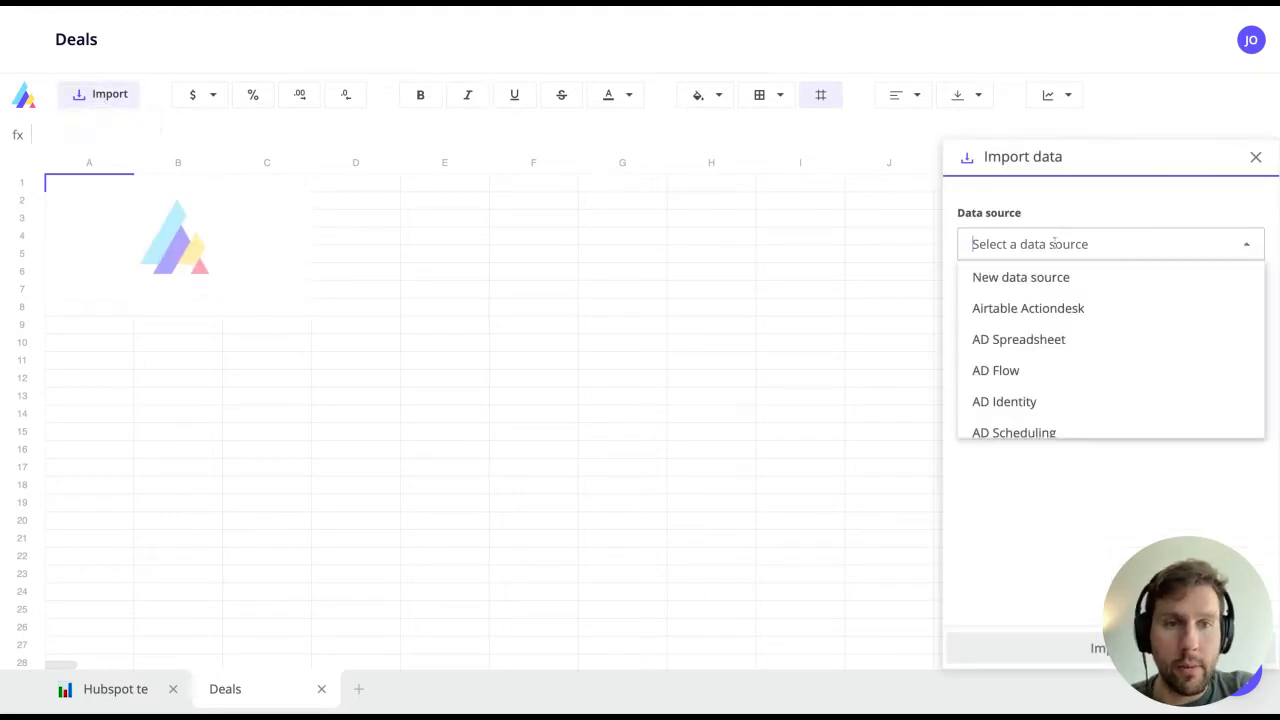
type("july")
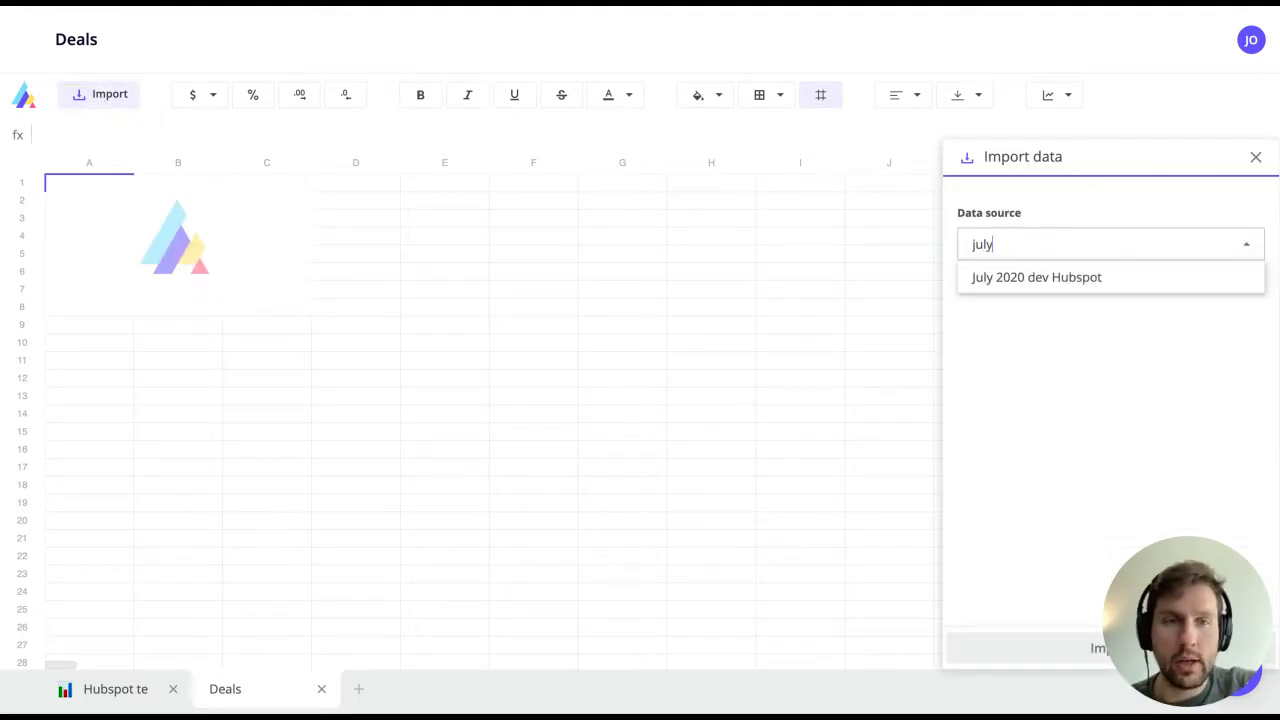
left_click(1060, 277)
left_click(1037, 325)
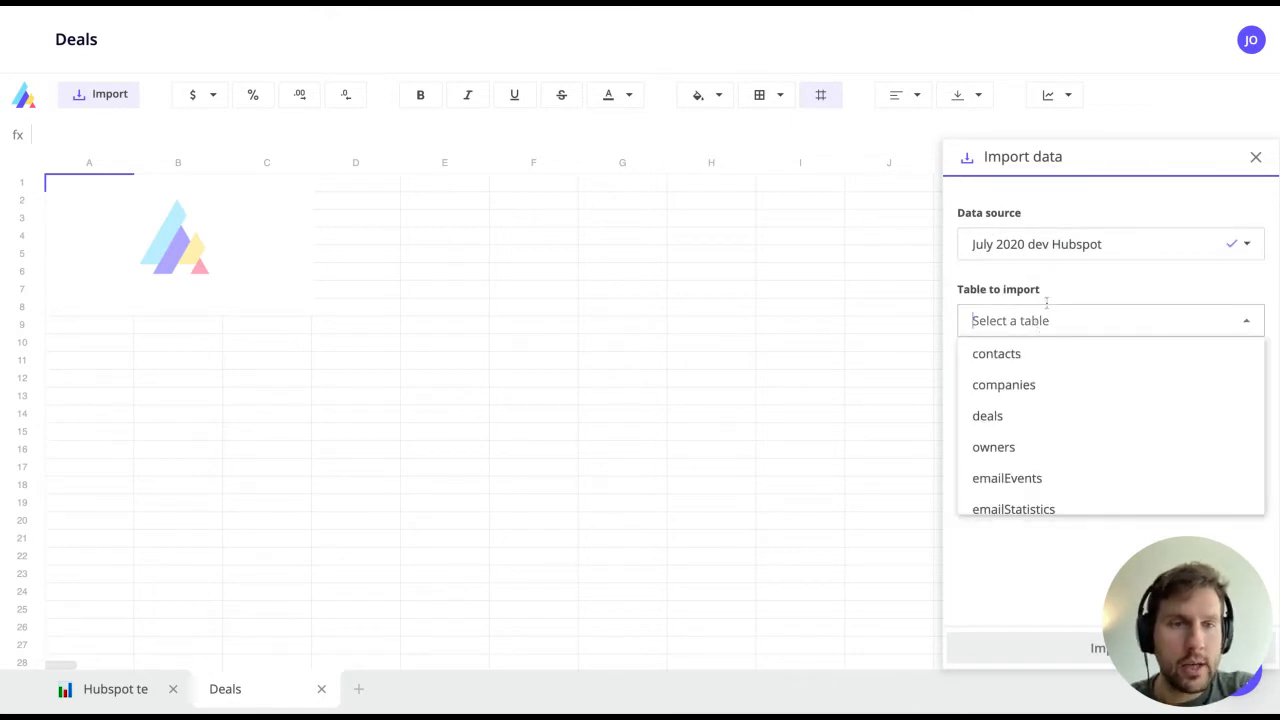
left_click(1005, 418)
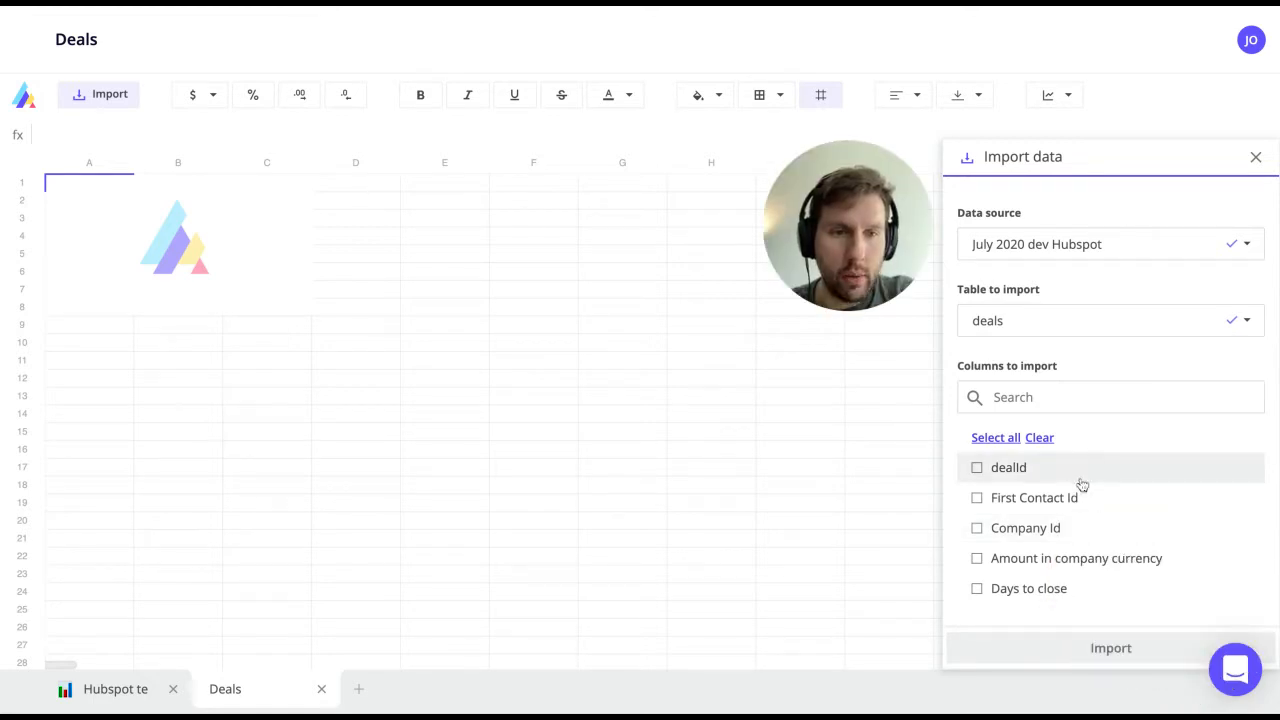
Step: Select the dealId, Create Date and Pipeline columns for import
left_click(1020, 467)
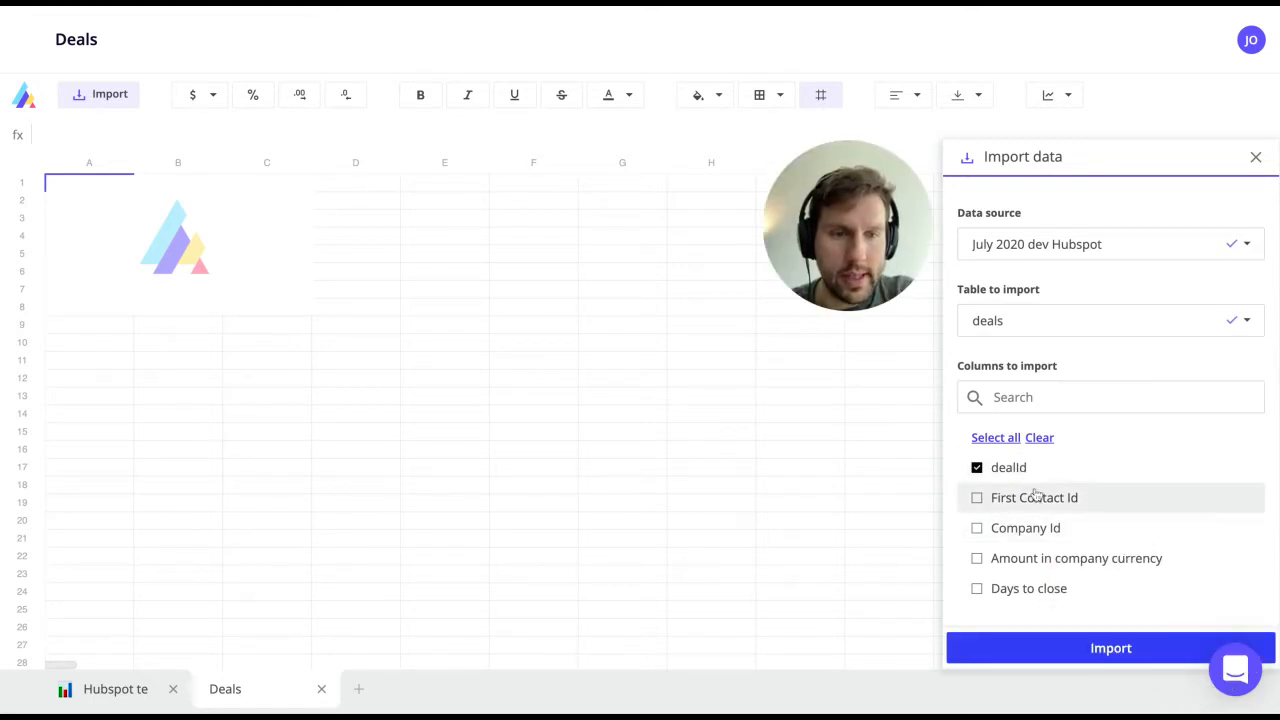
left_click(1058, 397)
type("create")
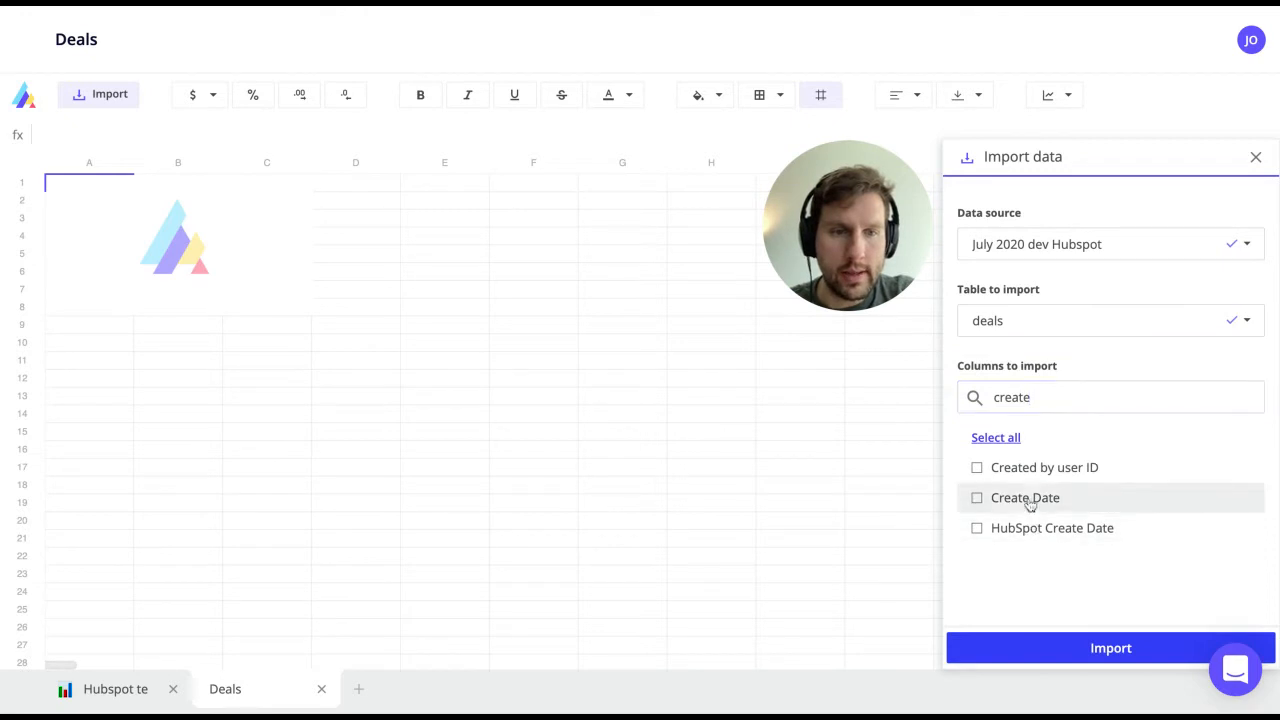
left_click(1030, 503)
left_click(1051, 404)
double_click(1052, 404)
type("pip")
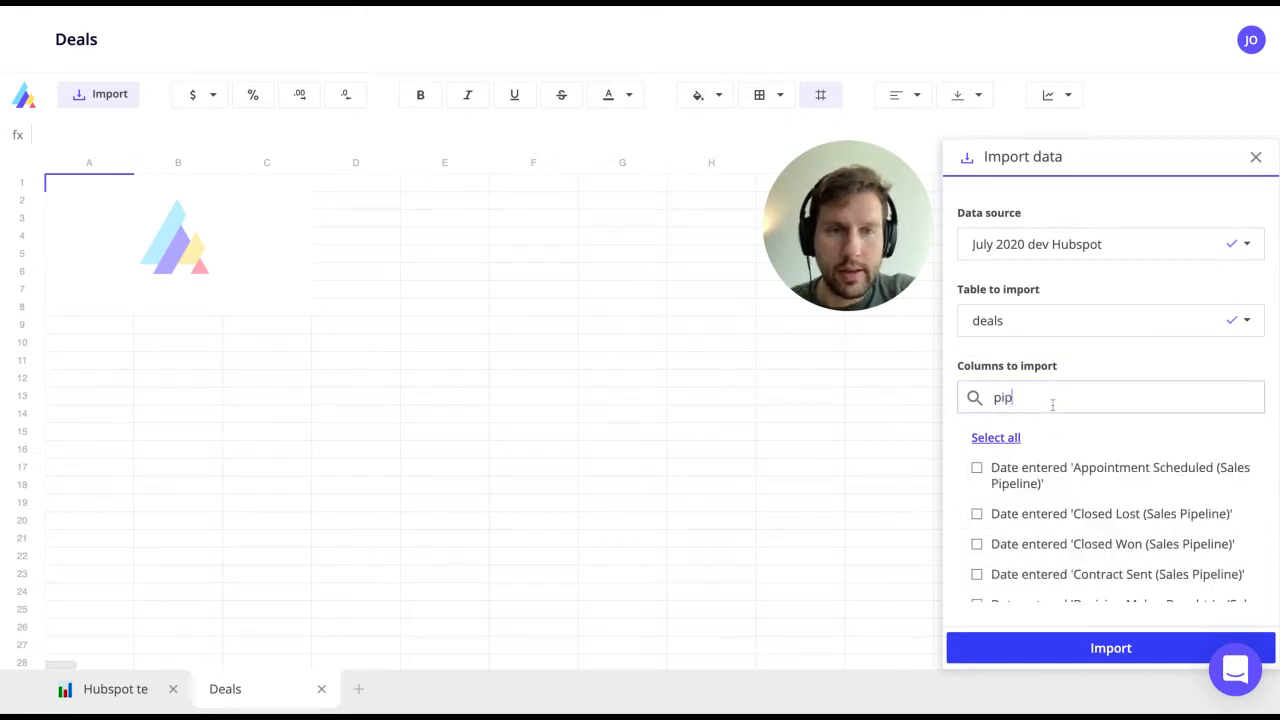
type("el")
scroll(1063, 535, "down", 5)
left_click(1017, 592)
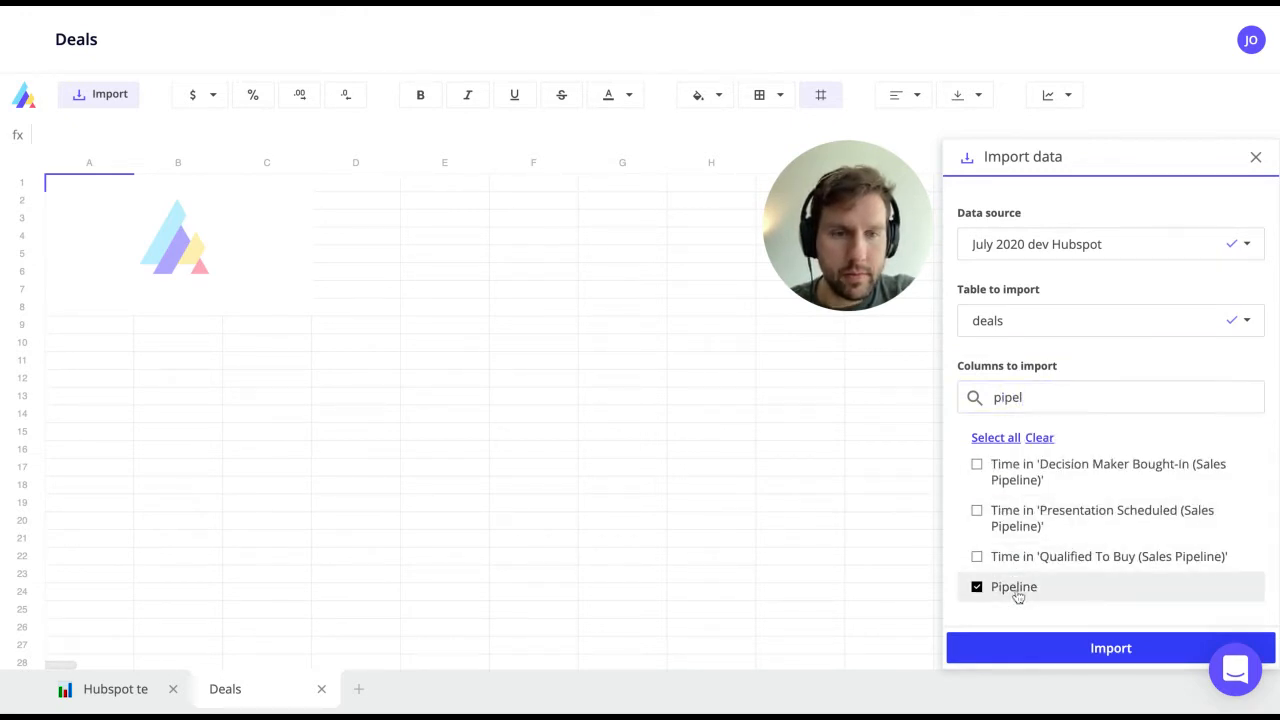
Step: Add the Amount and Deal Stage columns too and run the import
left_click(1080, 400)
double_click(1080, 400)
type("amount")
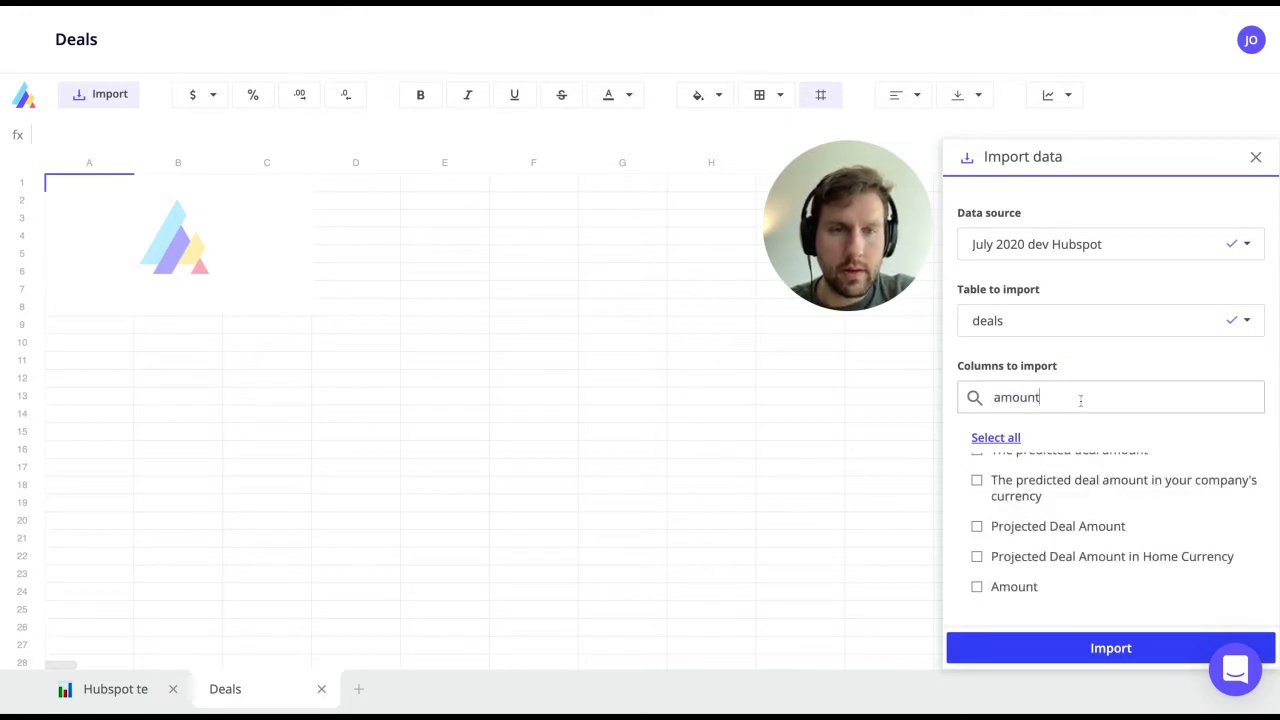
left_click(1051, 592)
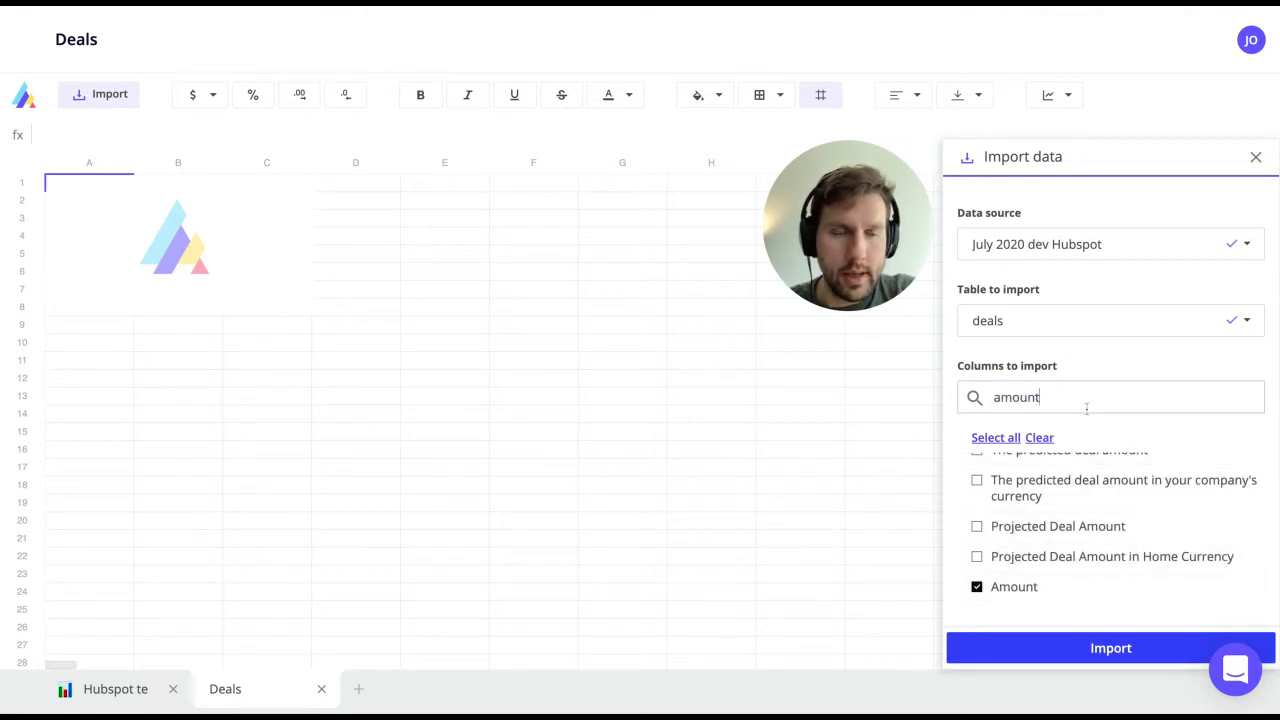
double_click(1086, 408)
key("BackSpace")
type("st")
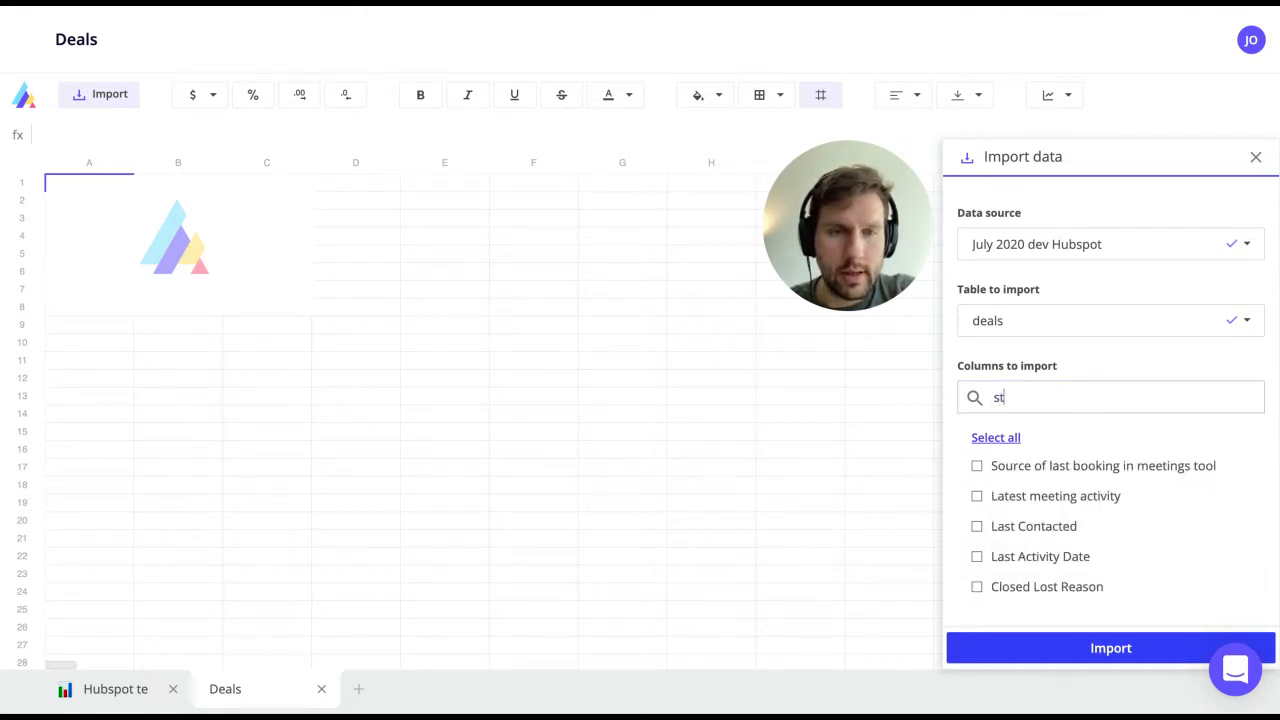
type("age")
left_click(1046, 498)
left_click(1109, 649)
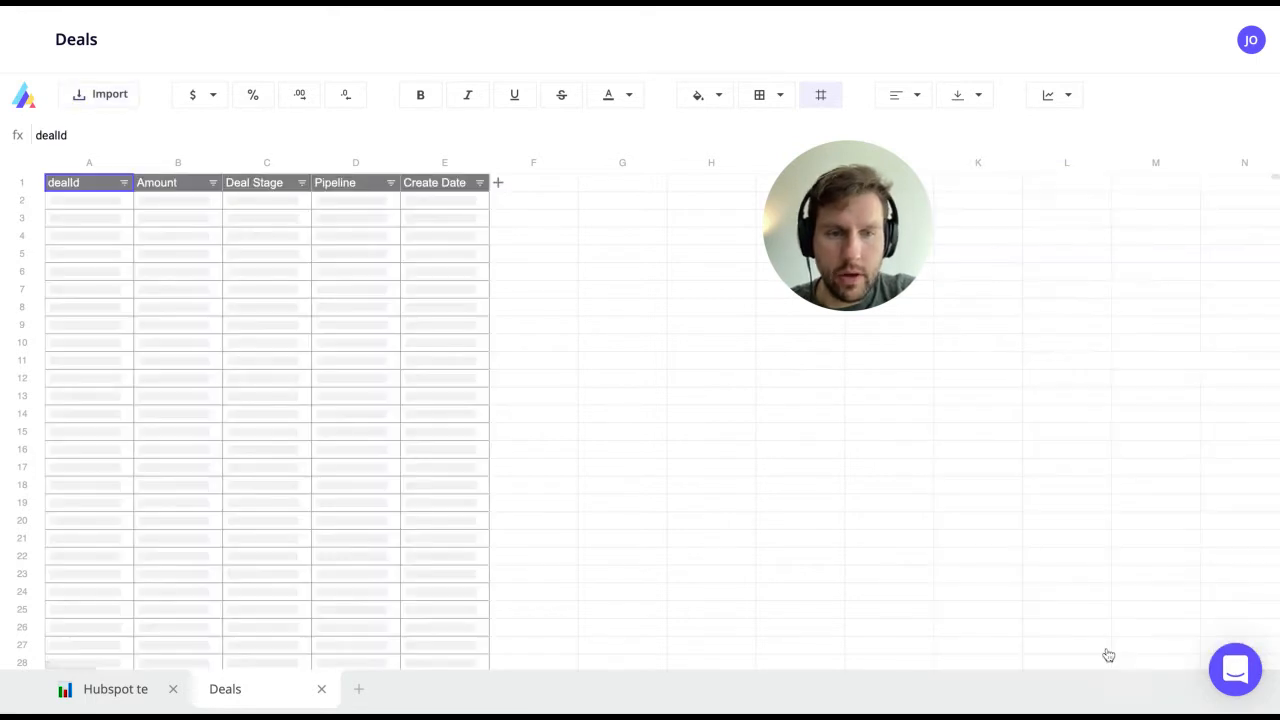
Step: Check the imported deals table and close its import settings panel
left_click(433, 238)
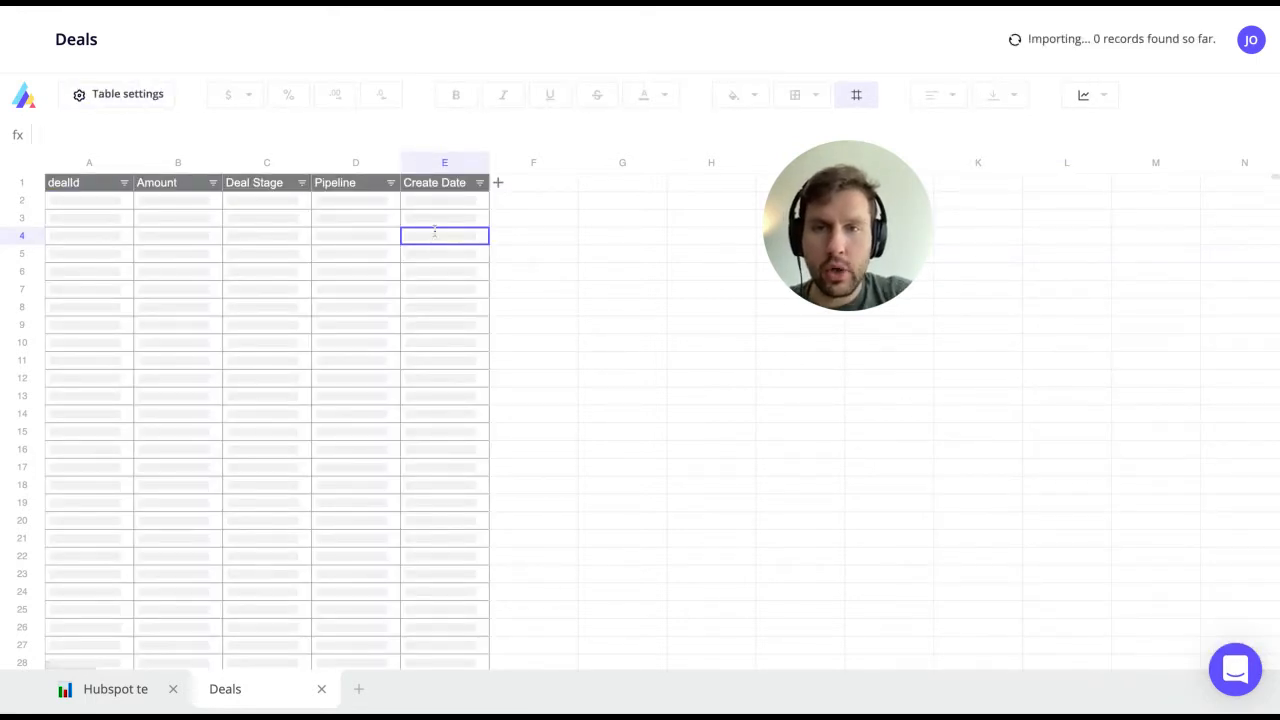
left_click(126, 100)
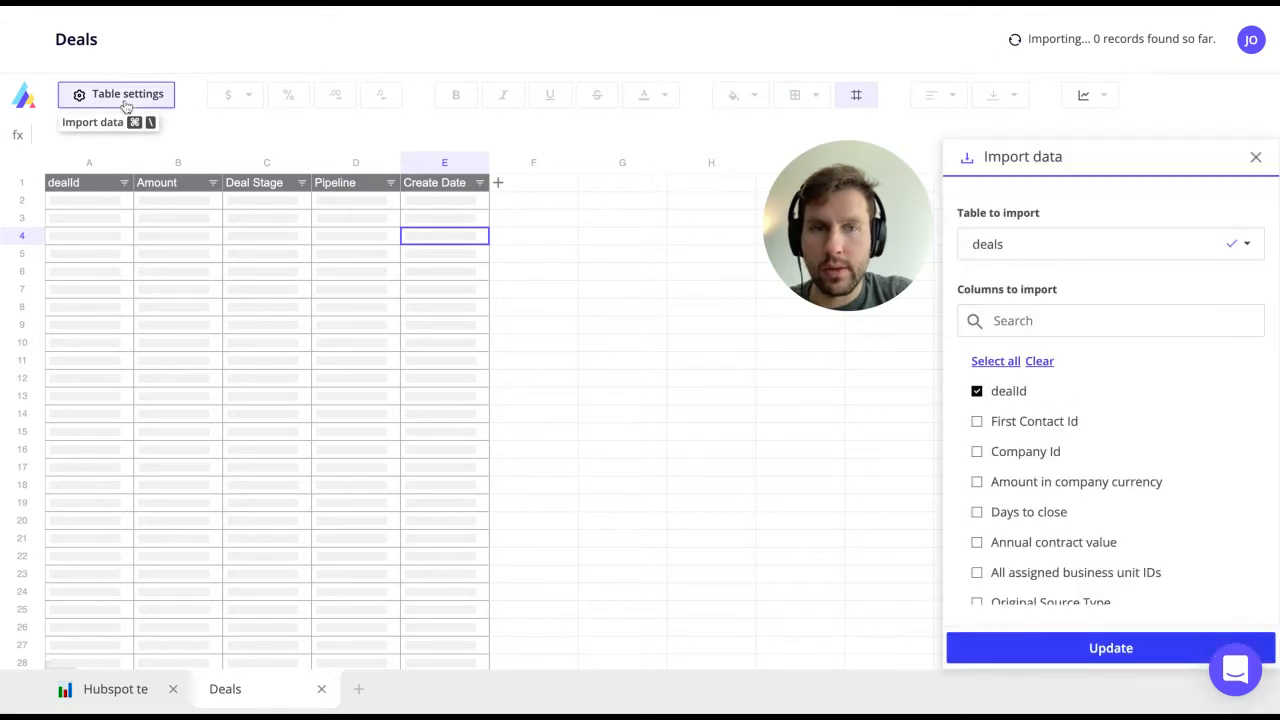
left_click(1257, 159)
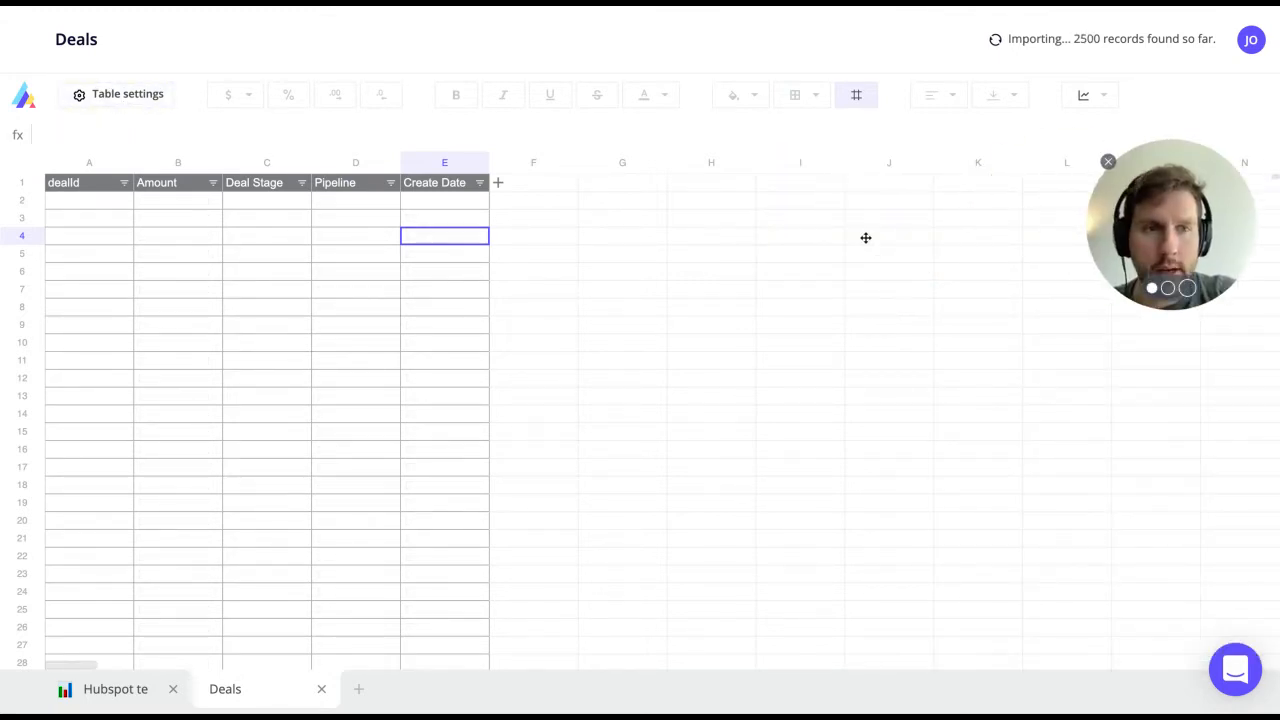
Step: Glance at the Deal Stage filter, then go back to the Hubspot template's Total number of deals cell
left_click(423, 306)
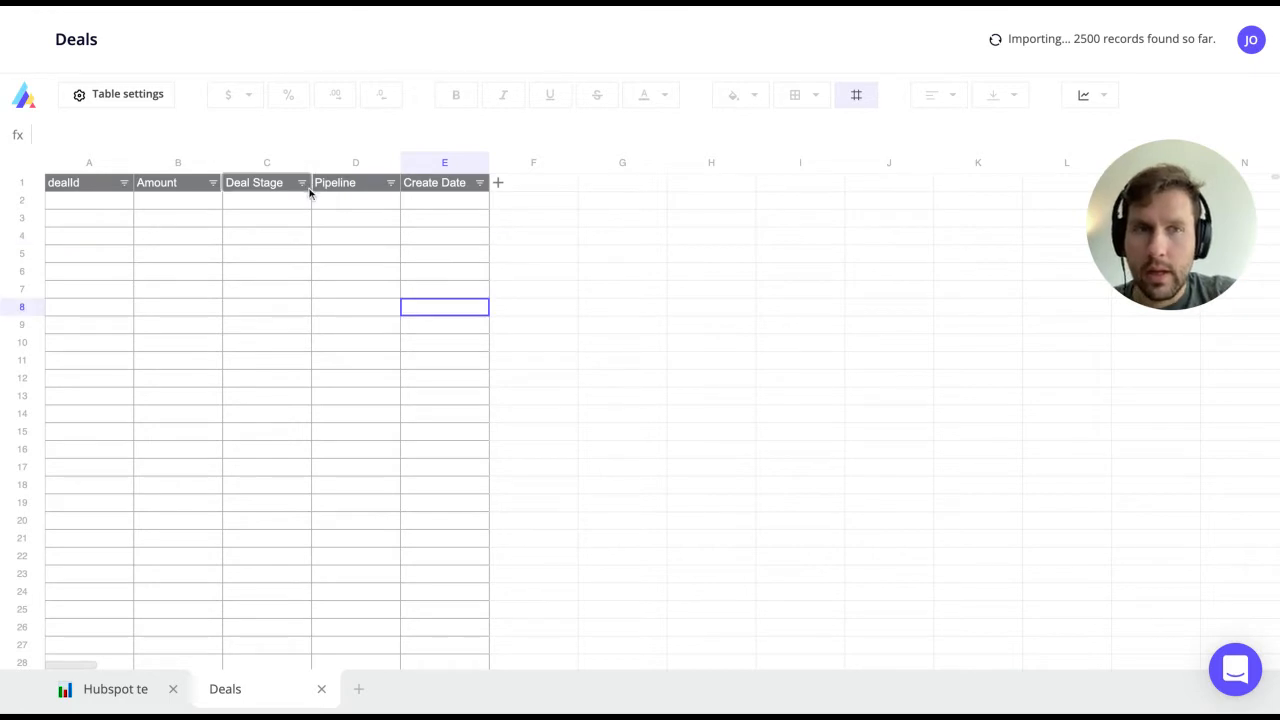
left_click(303, 184)
left_click(507, 237)
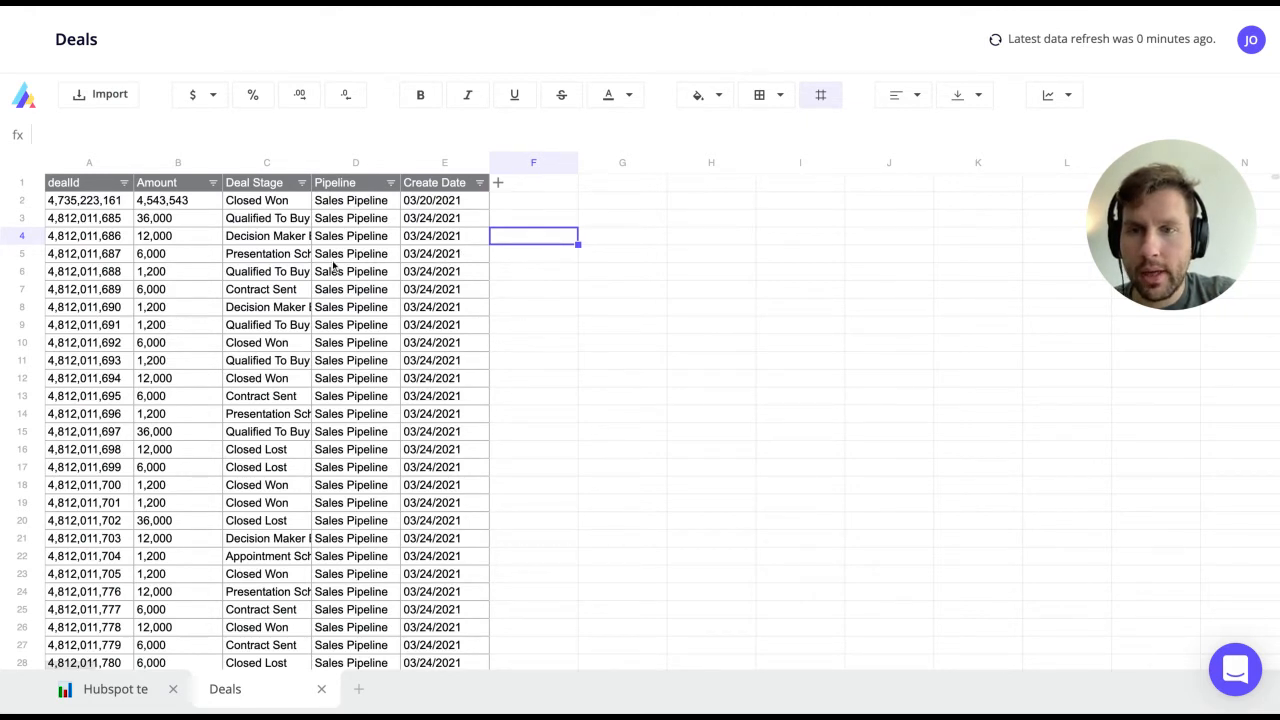
left_click(115, 695)
left_click(470, 412)
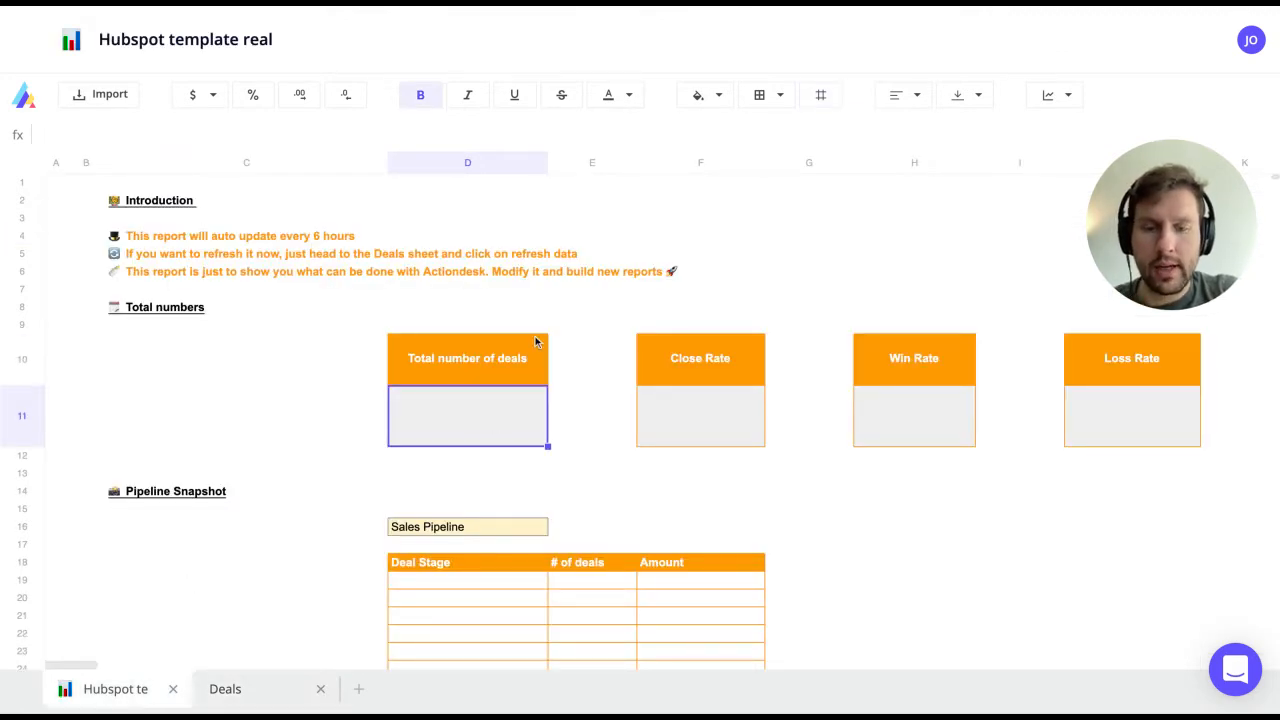
Step: Enter =COUNTA over the Deals dealId column in D11, giving 10,001 deals
type("=count")
key("Tab")
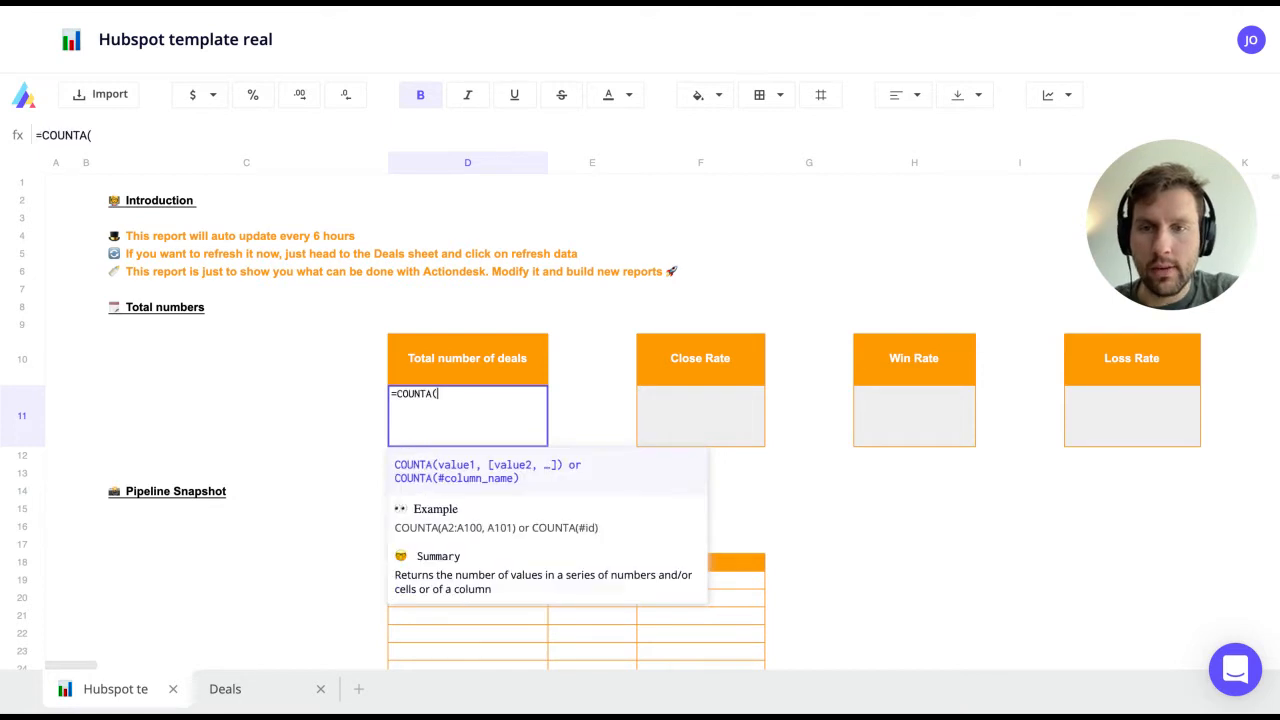
left_click(262, 688)
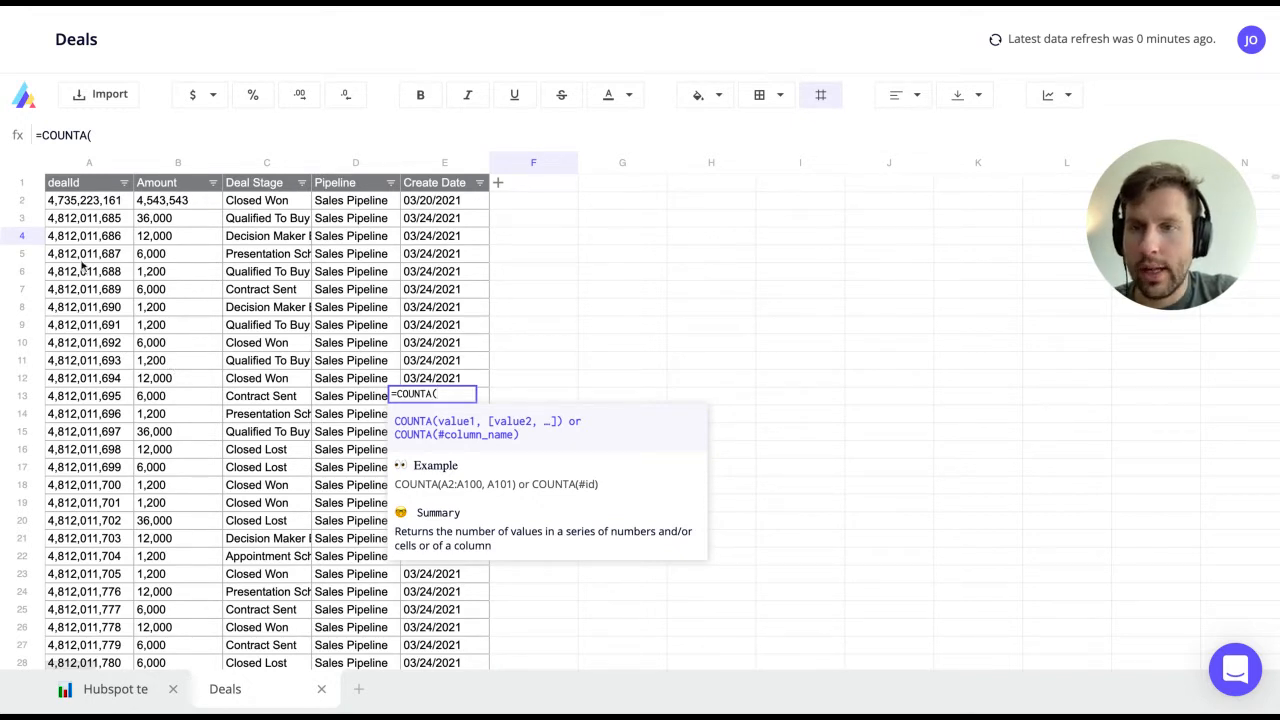
left_click(117, 161)
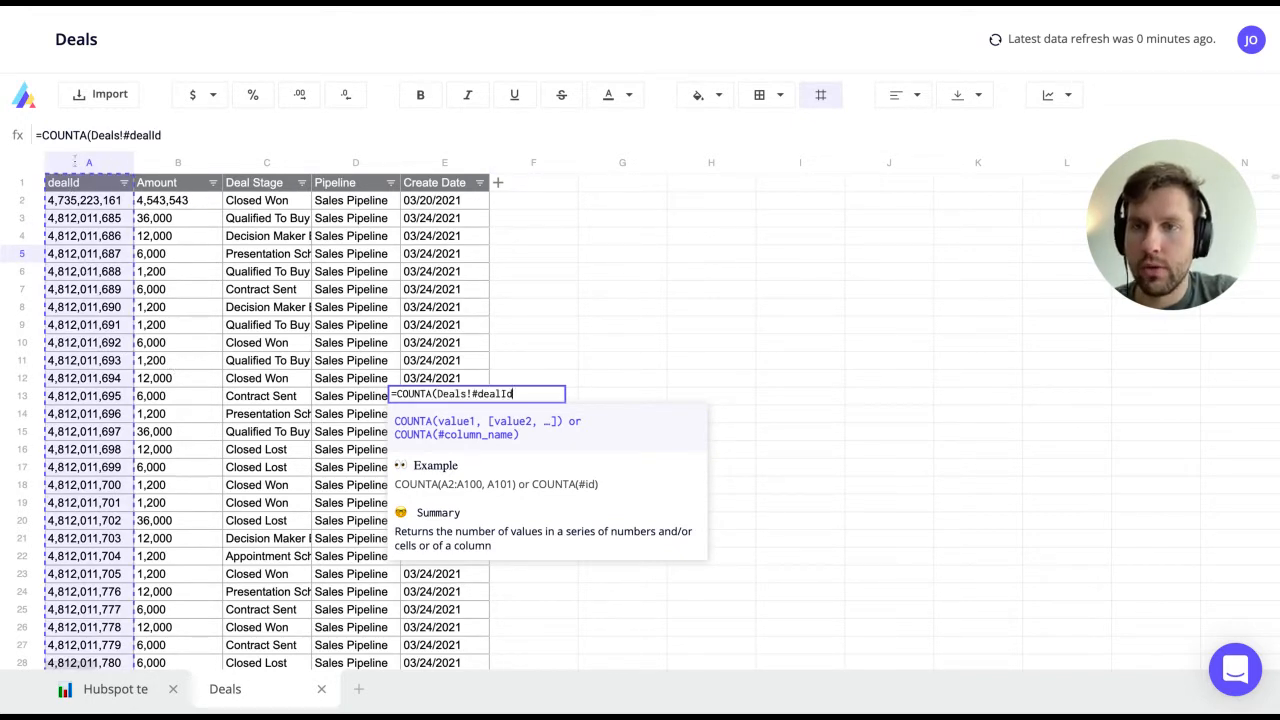
type(")")
key("Return")
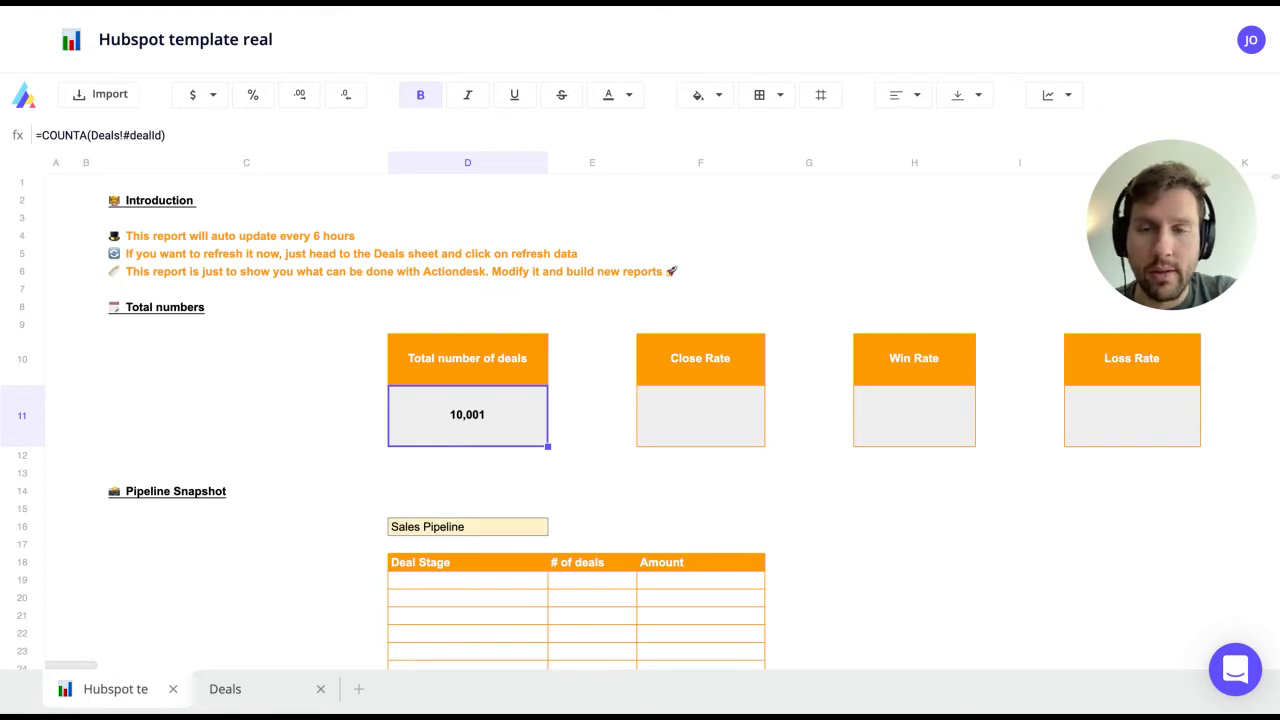
left_click(1113, 407)
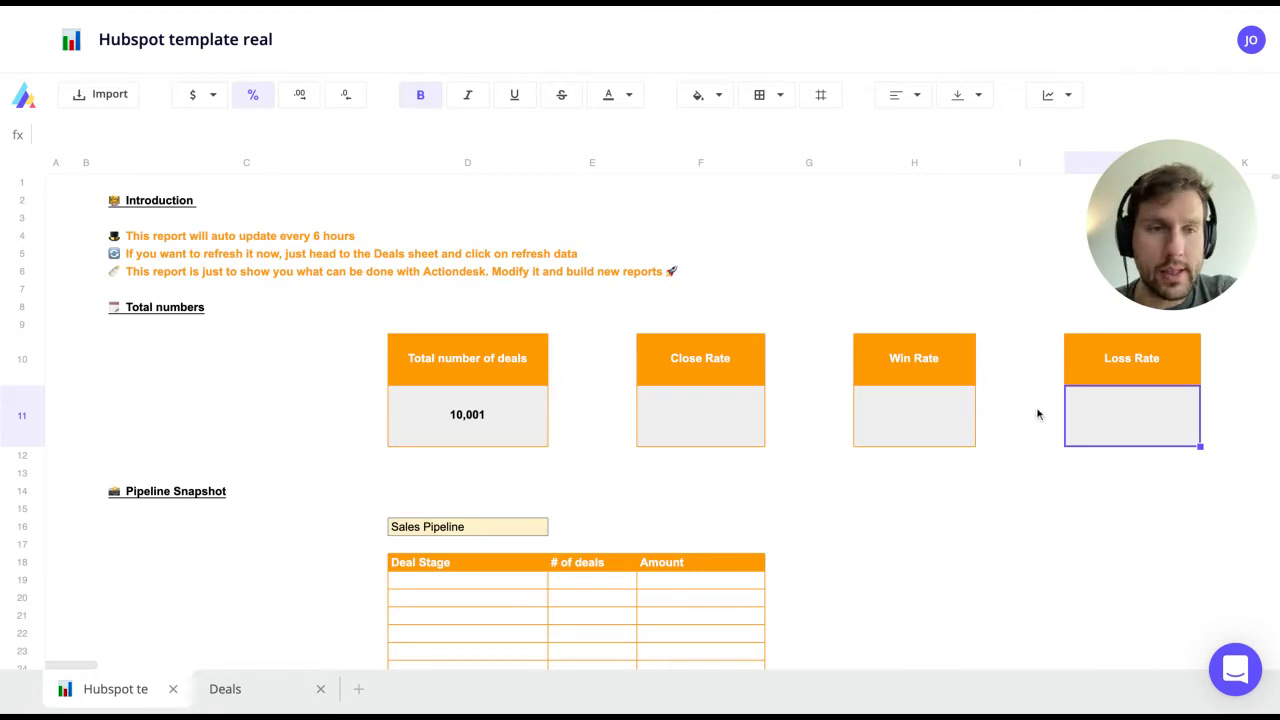
Step: In the Loss Rate cell J11, count Deal Stage entries equal to "Closed Lost" with COUNTIF
double_click(1128, 416)
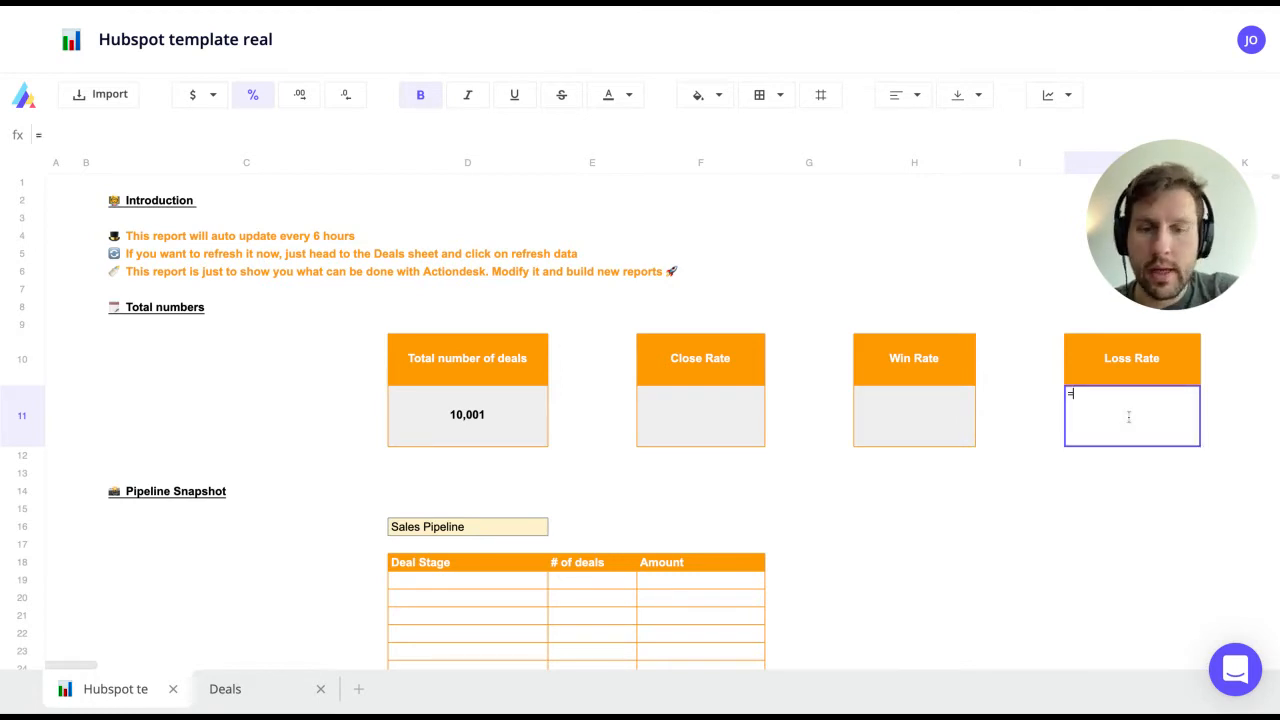
type("=countif(")
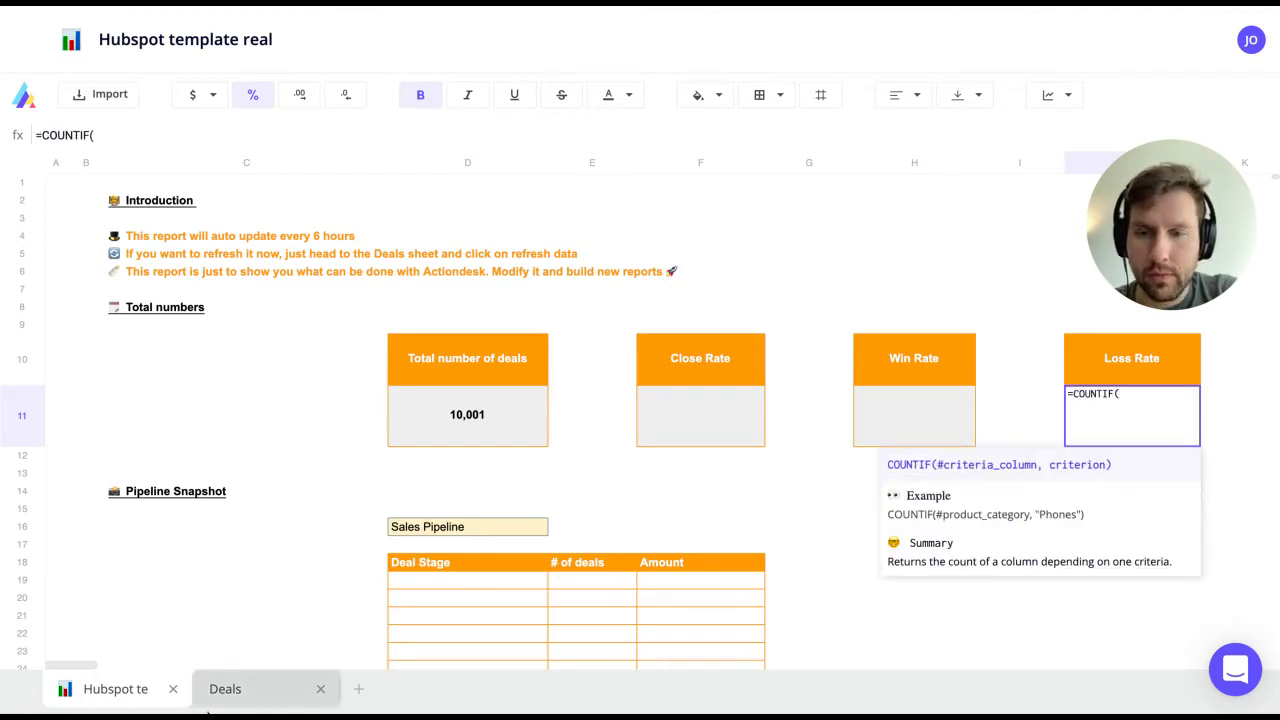
left_click(225, 689)
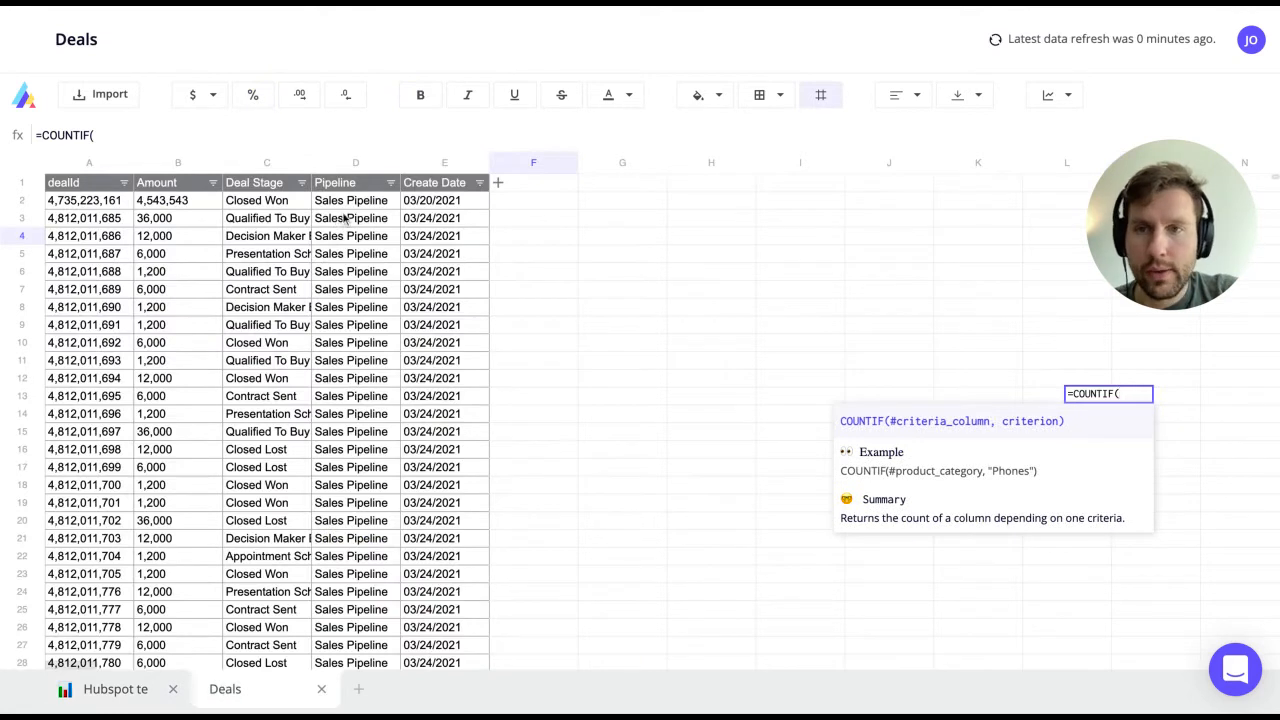
left_click(227, 228)
type(",\"")
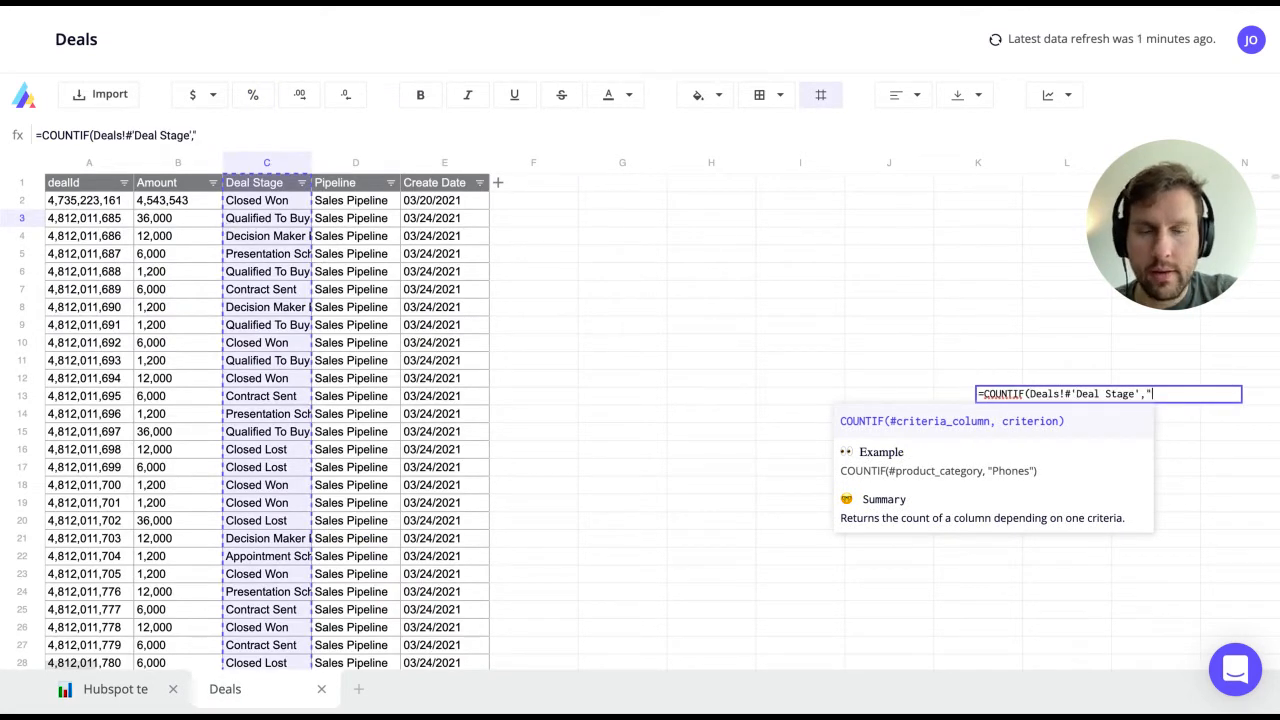
type("Cloe")
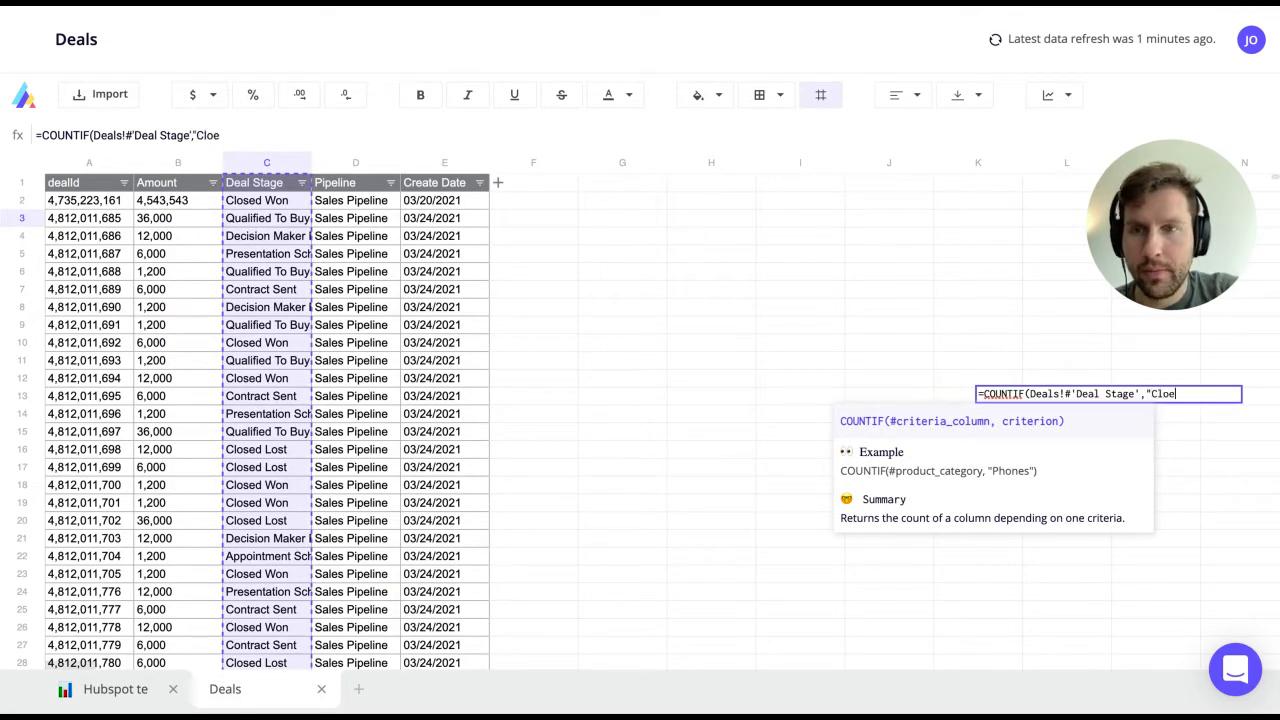
key("BackSpace")
type("sed Lost)")
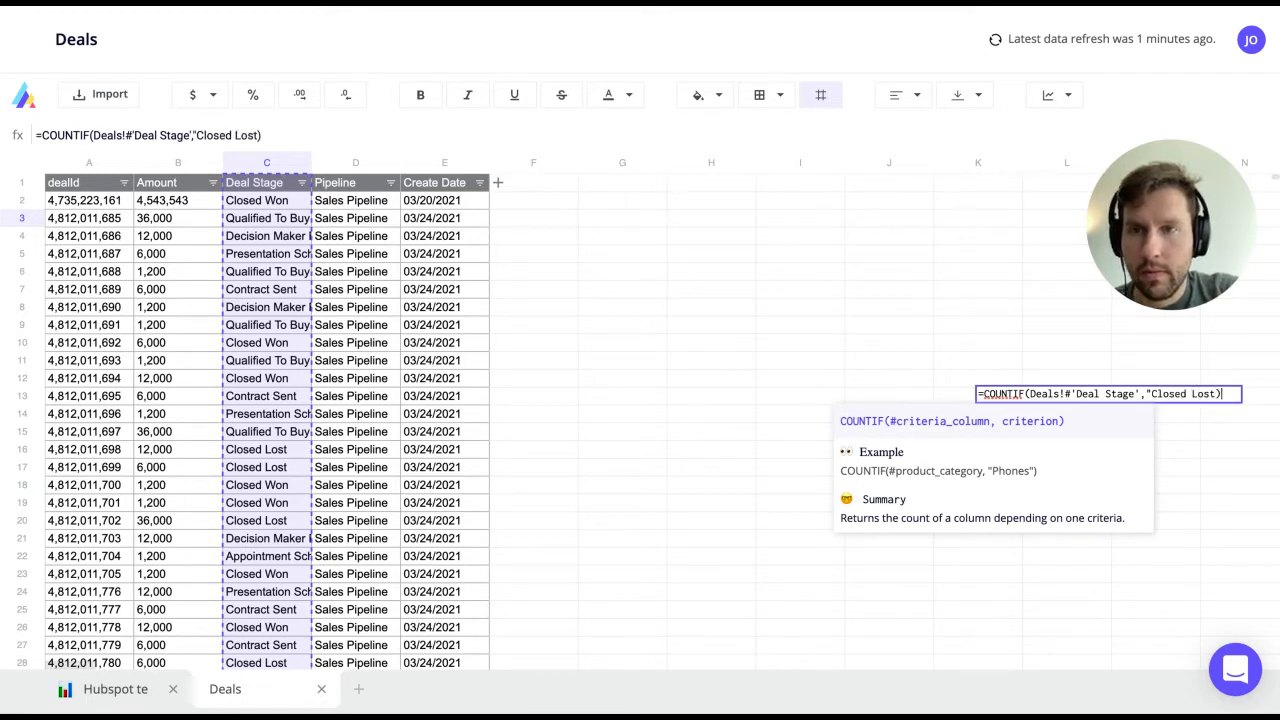
key("BackSpace")
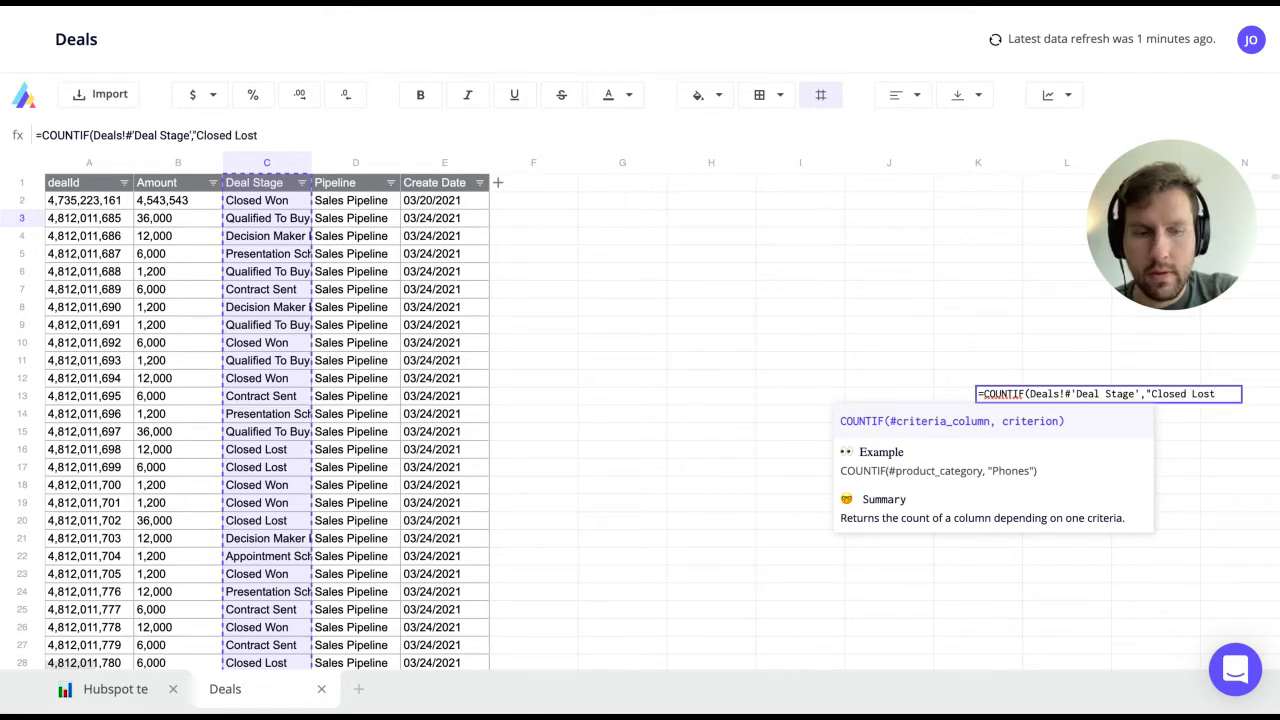
type("\")")
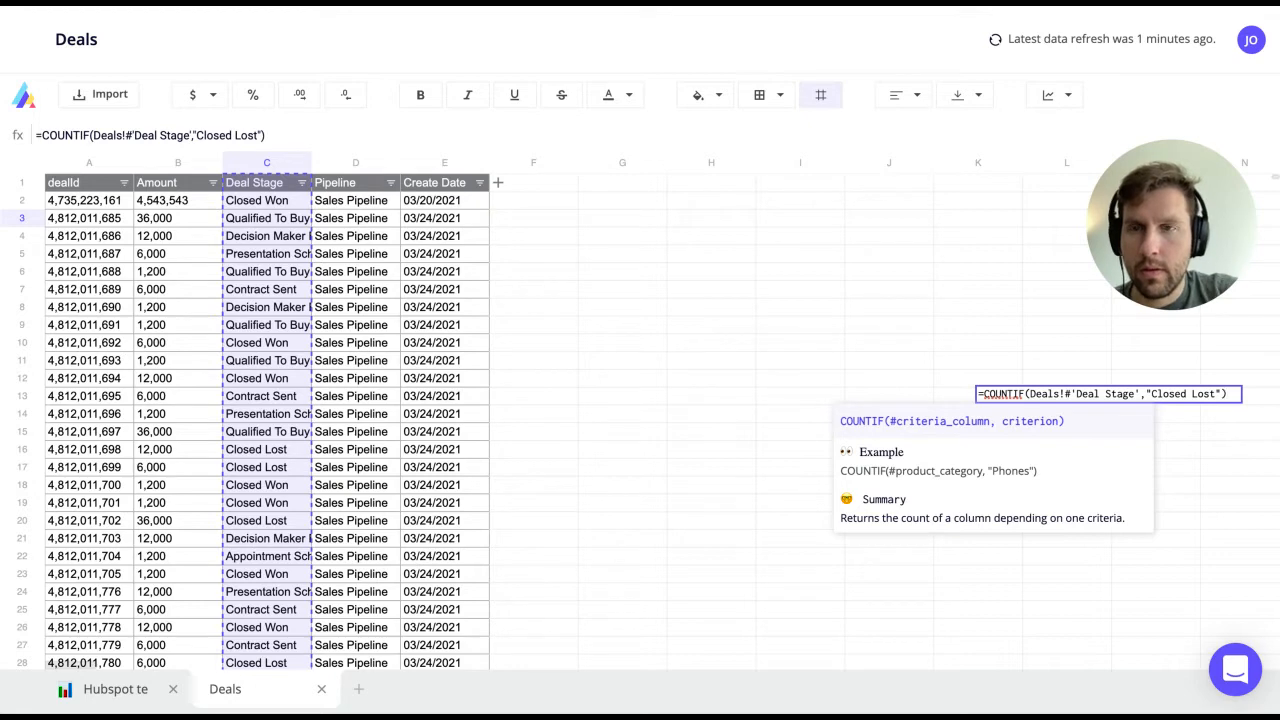
key("Return")
Step: Divide the Closed Lost count by the D11 deal total so Loss Rate shows 74%
key("Down")
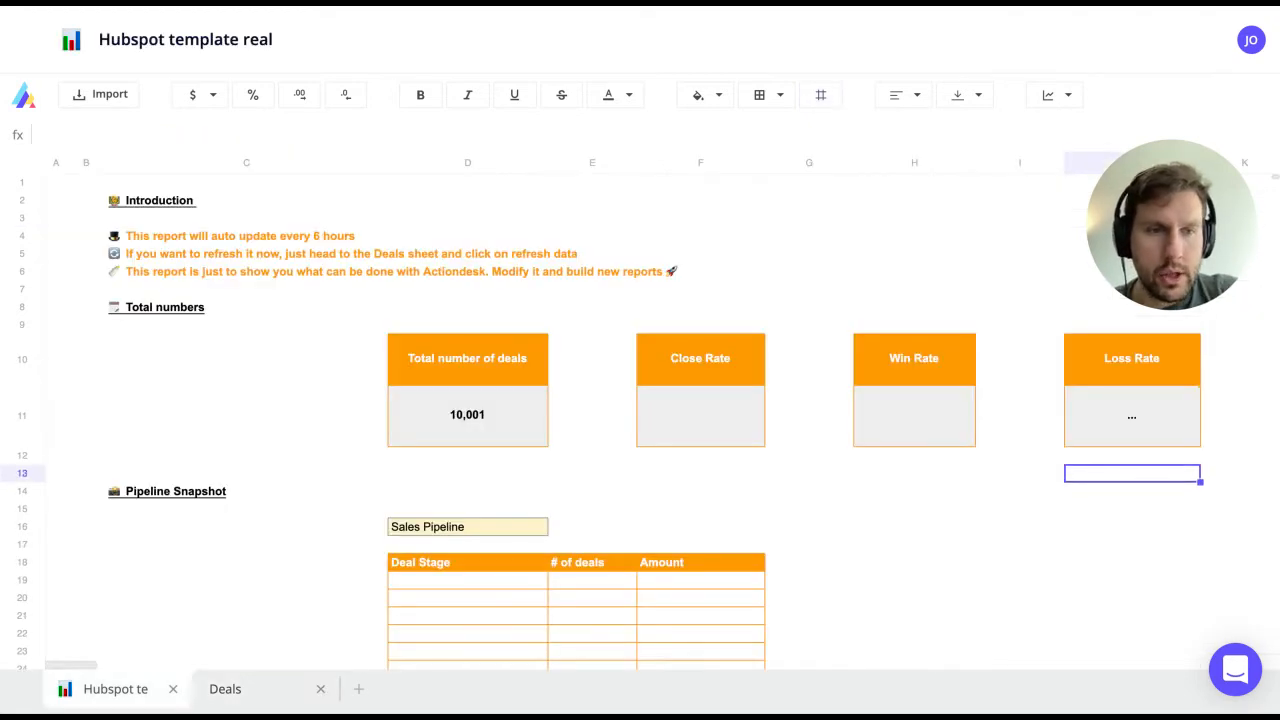
key("Up")
key("Up")
key("Up")
key("Down")
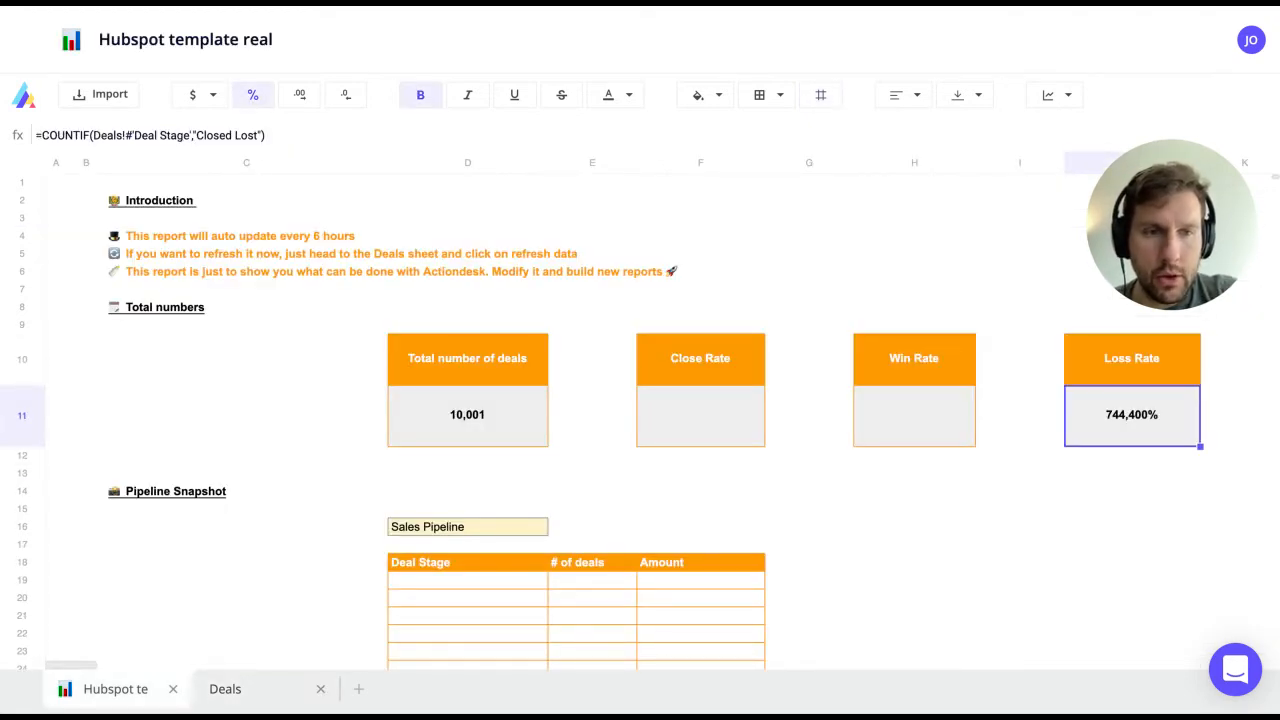
key("Return")
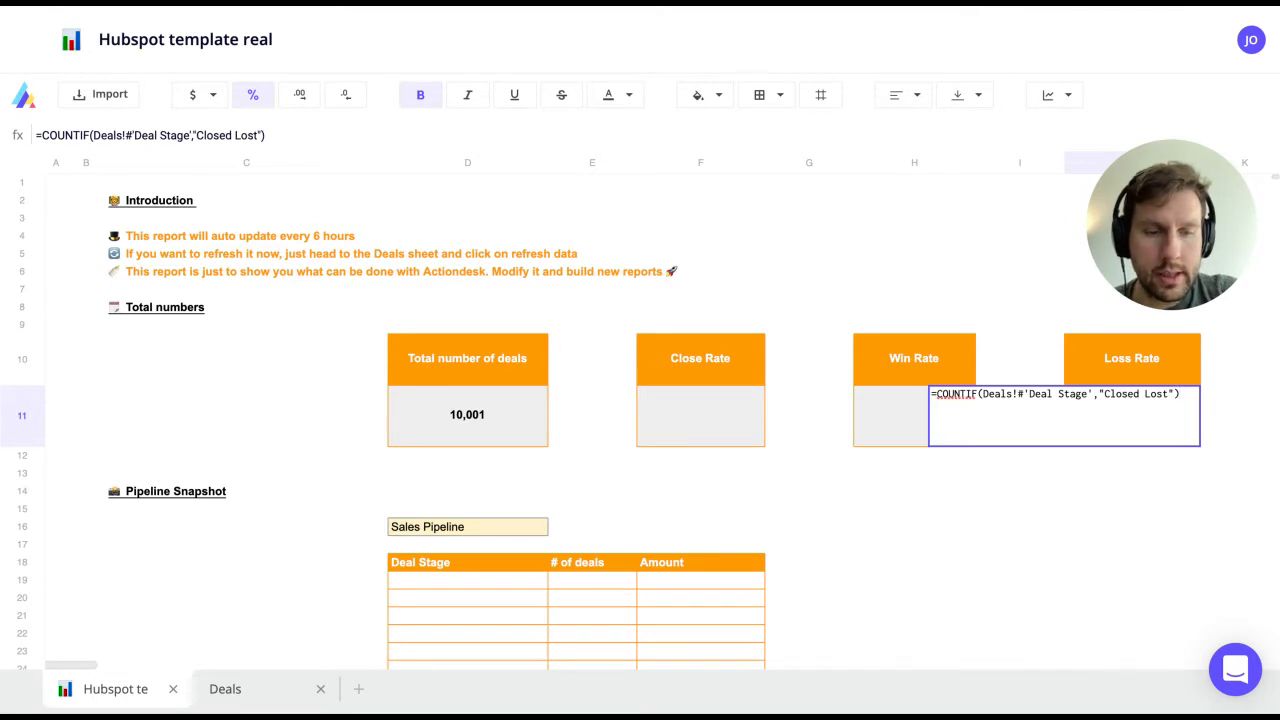
type("/")
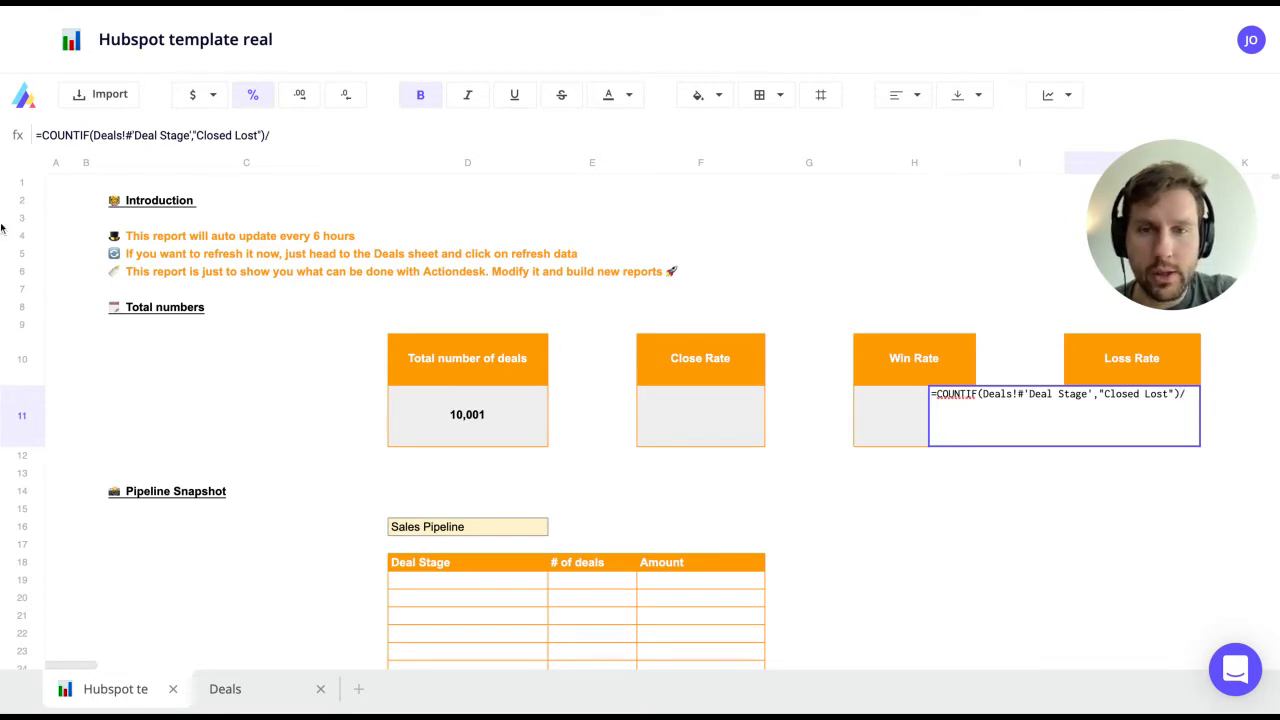
left_click(492, 411)
key("Return")
key("Down")
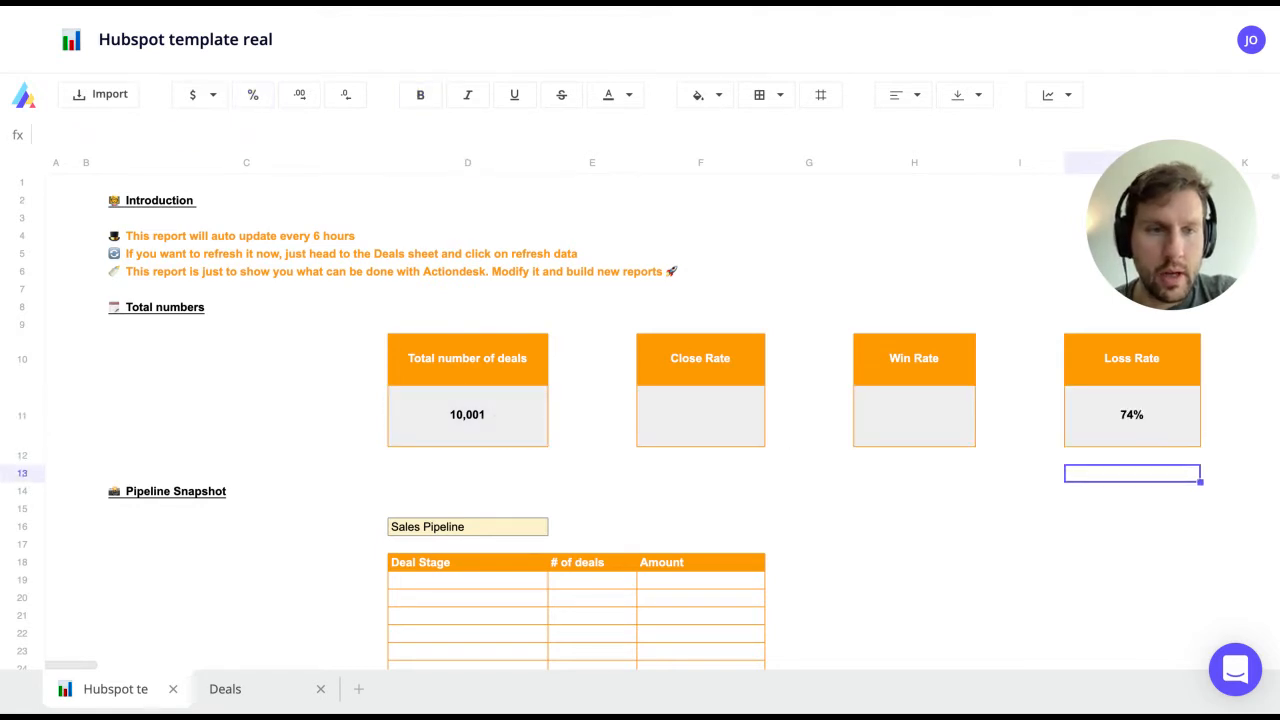
Step: Paste the Loss Rate formula into Win Rate H11 and change "Closed Lost" to "Closed Won" (4%)
key("Up")
key("Up")
key("Return")
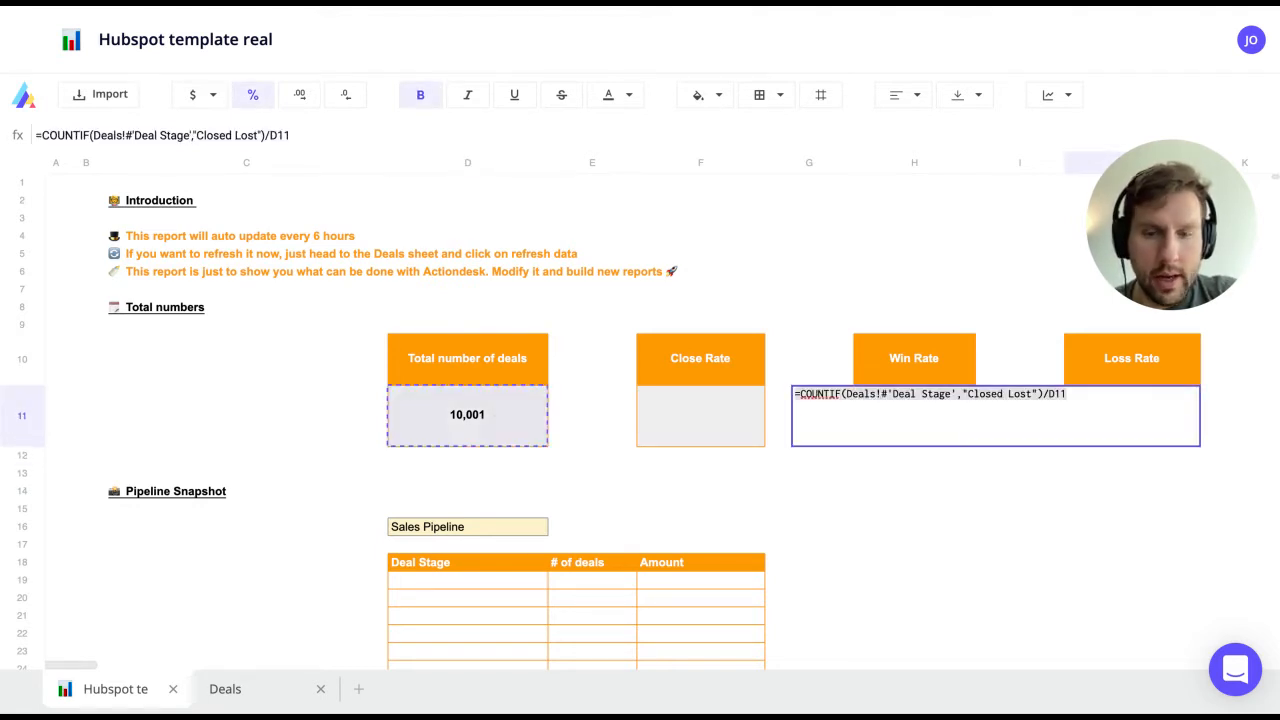
key("Escape")
key("Left")
key("Left")
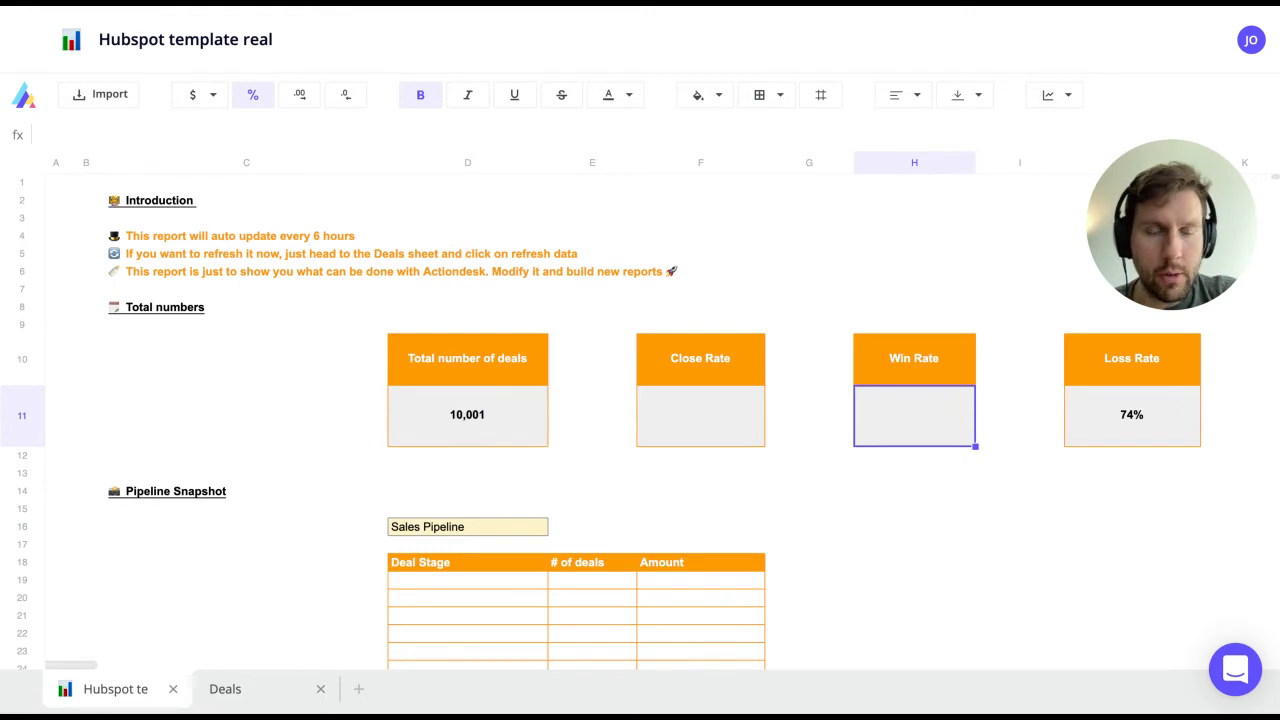
key("Return")
key("ctrl+v")
key("Left")
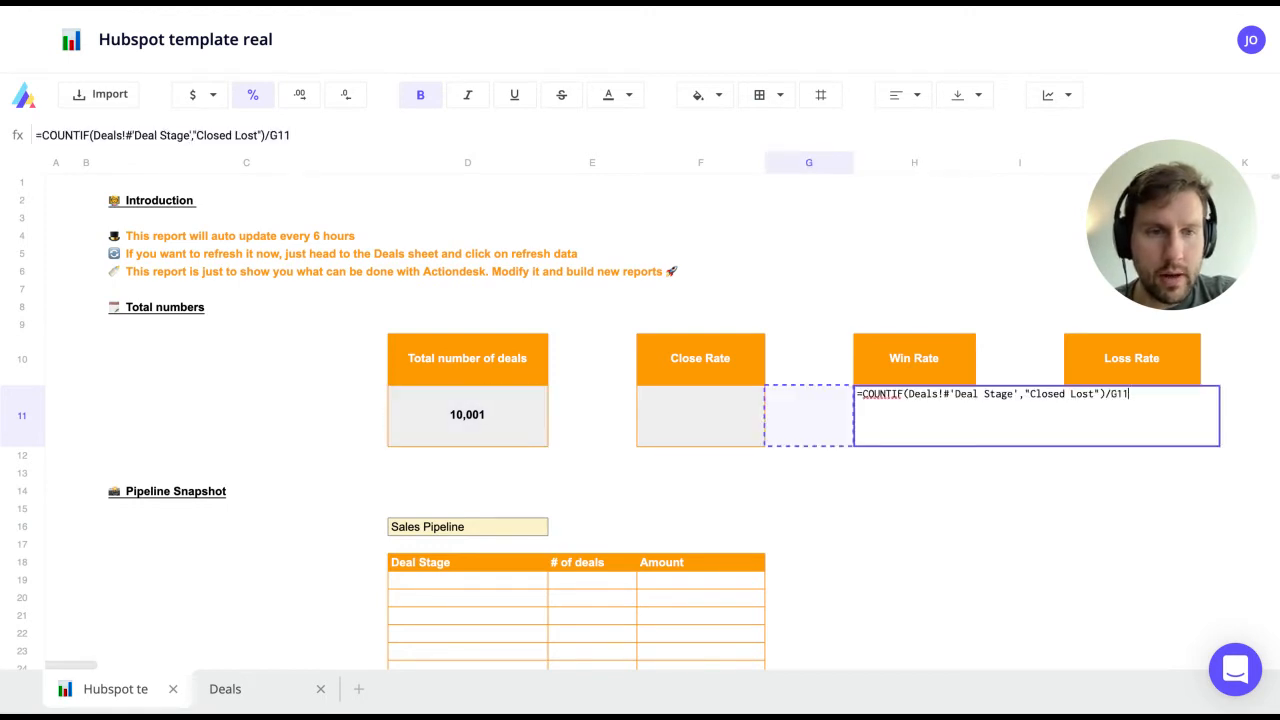
key("Escape")
key("Return")
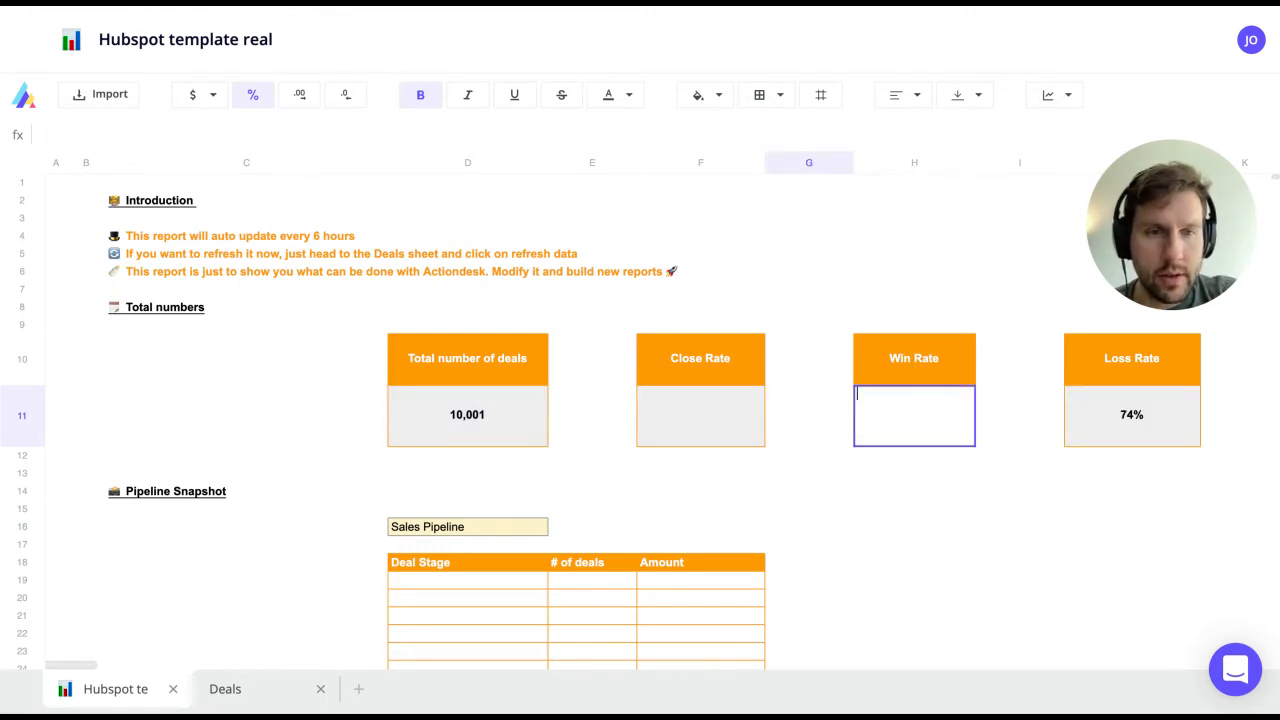
key("Escape")
key("Return")
type("=COUNTIF(Deals!#'Deal Stage',\"Closed Lost\")/D11")
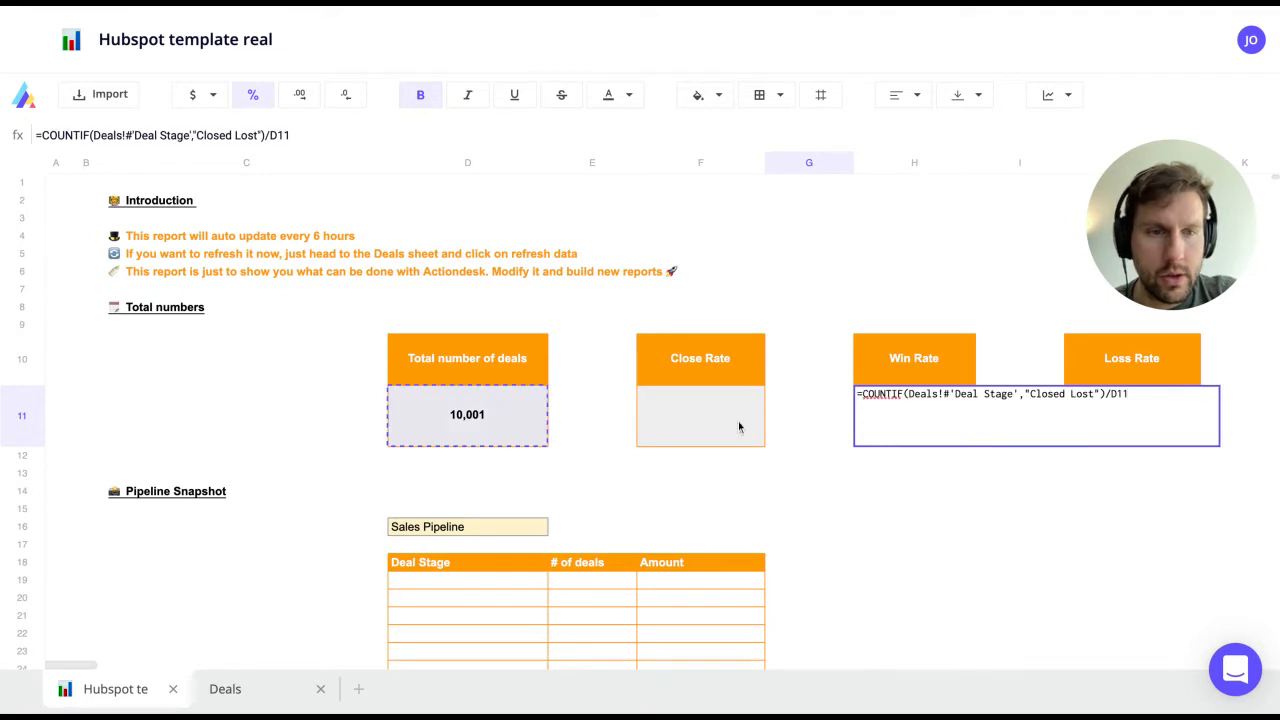
left_click(1095, 393)
key("BackSpace")
key("BackSpace")
key("BackSpace")
key("BackSpace")
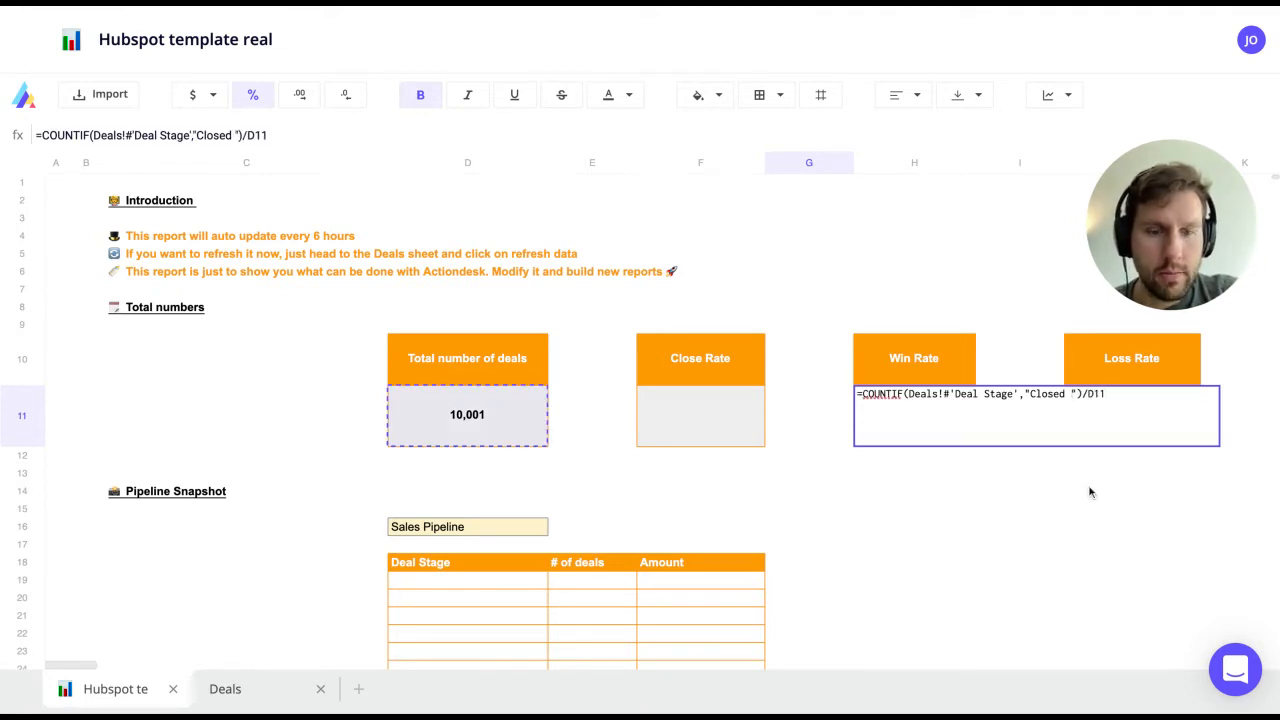
type("Won")
key("Return")
Step: Set Close Rate F11 to =J11+H11, giving 79%
key("Up")
key("Up")
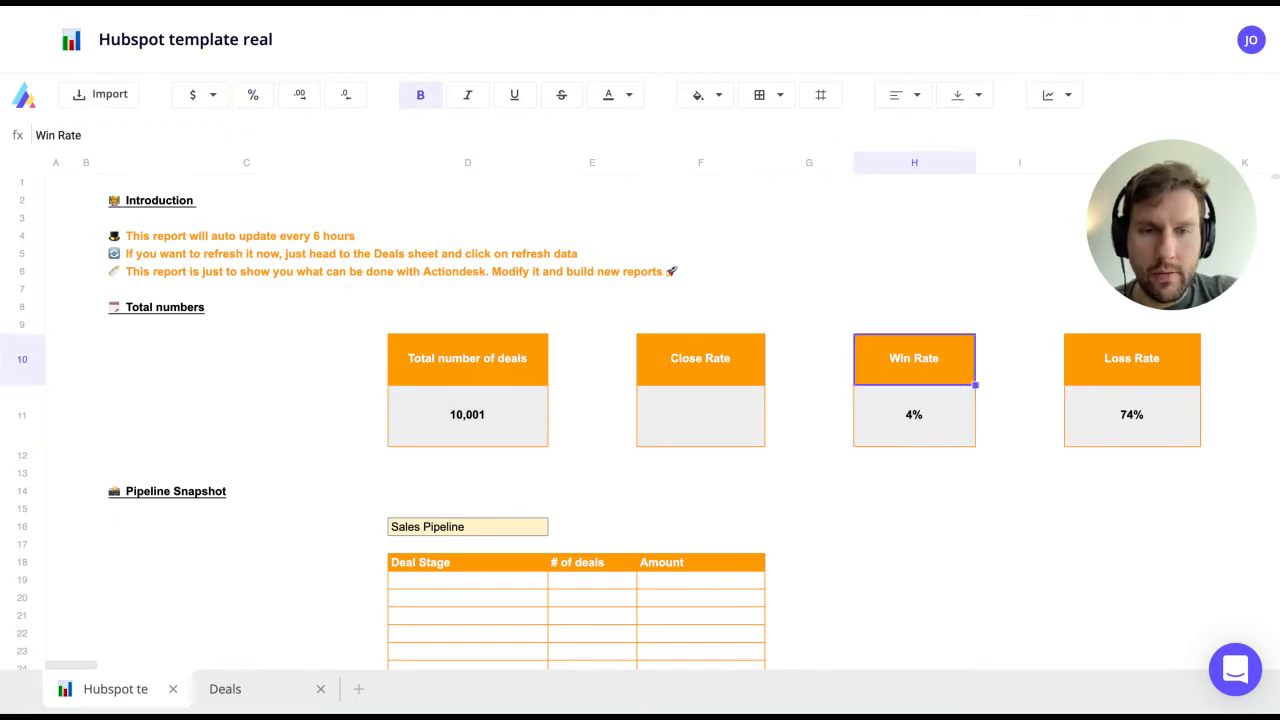
key("Left")
key("Left")
key("Down")
type("=")
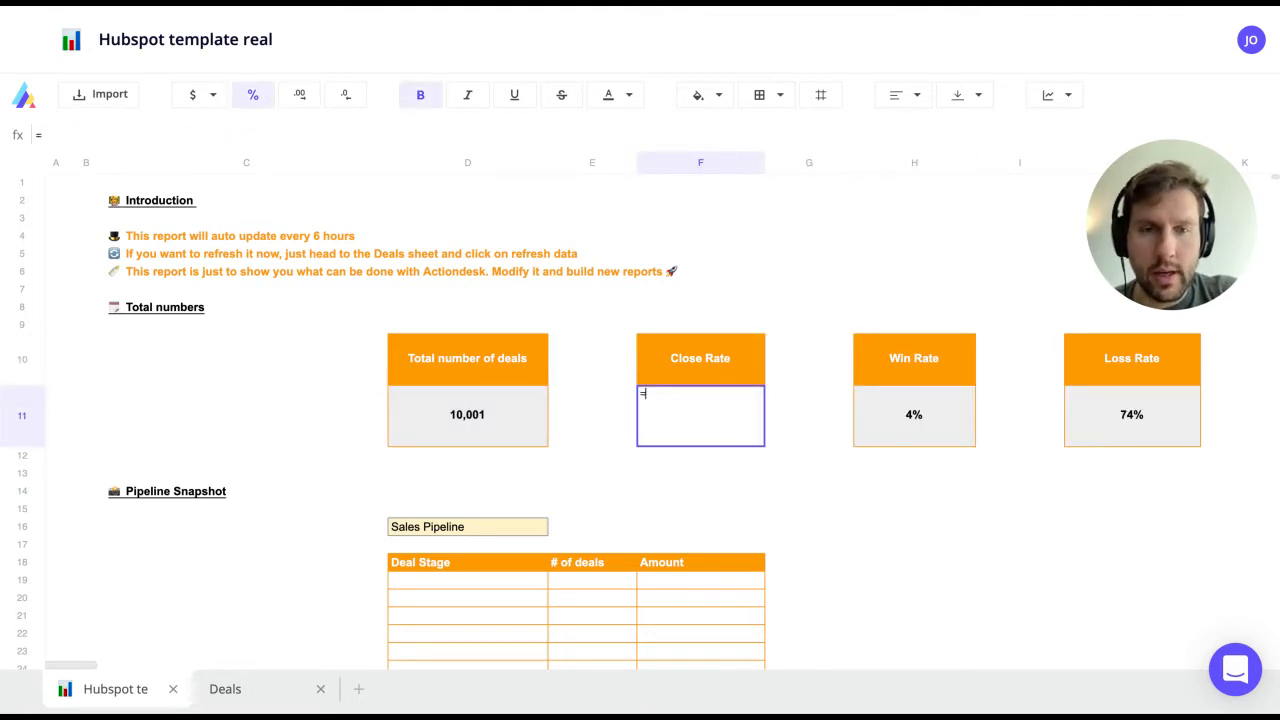
key("Right")
key("Right")
key("Right")
type("+")
key("Left")
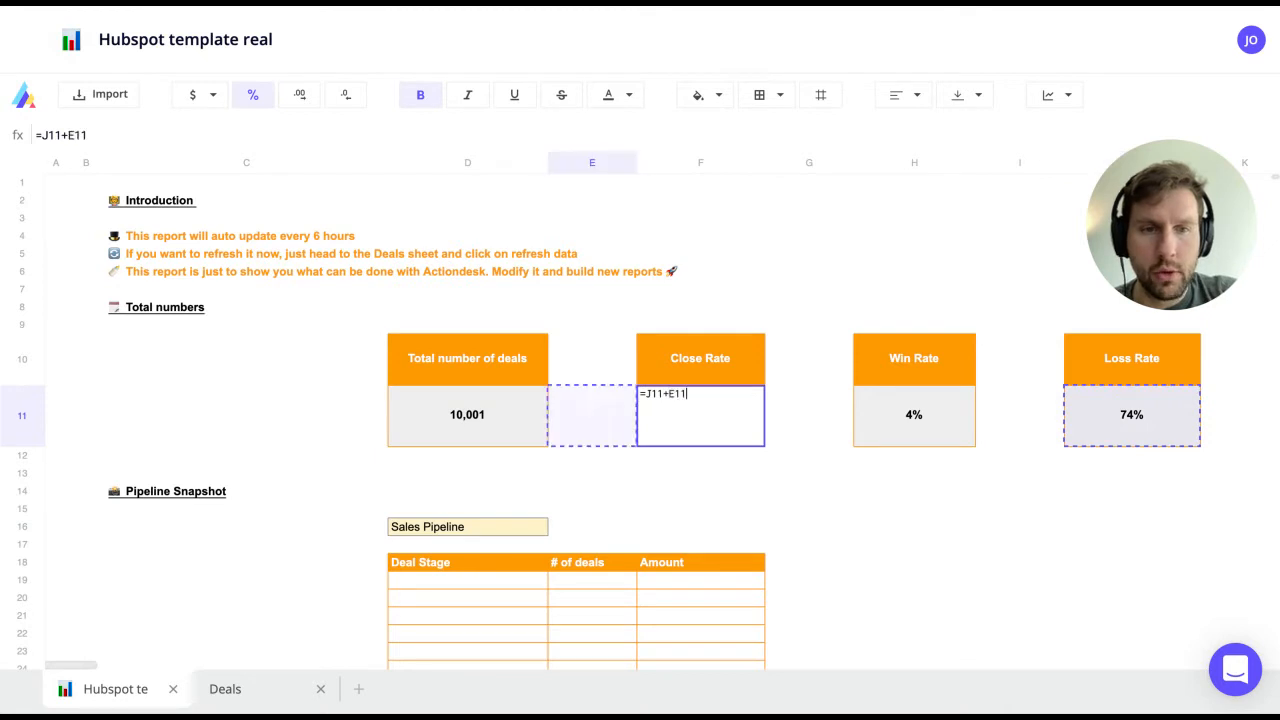
key("Right")
key("Right")
key("Right")
key("Return")
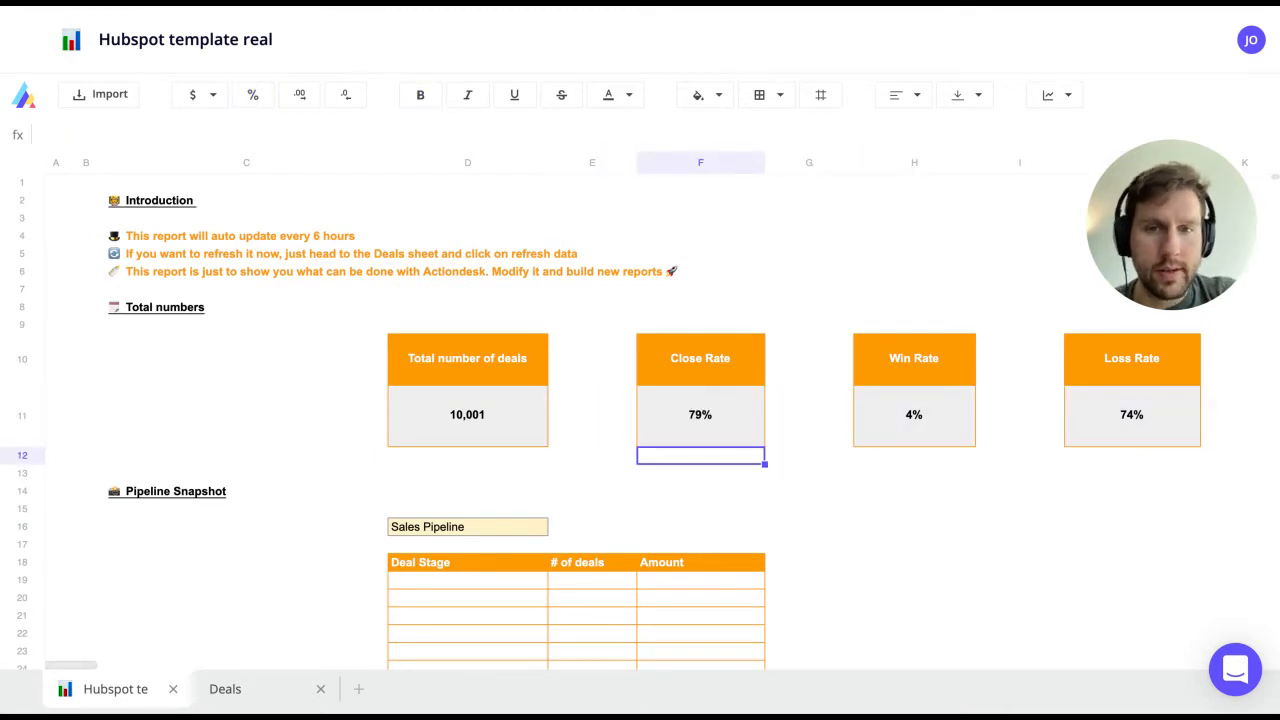
Step: Scroll down to the Pipeline Snapshot, select the empty Deal Stage rows D19:D25, then go to the Deals sheet
scroll(455, 400, "down", 3)
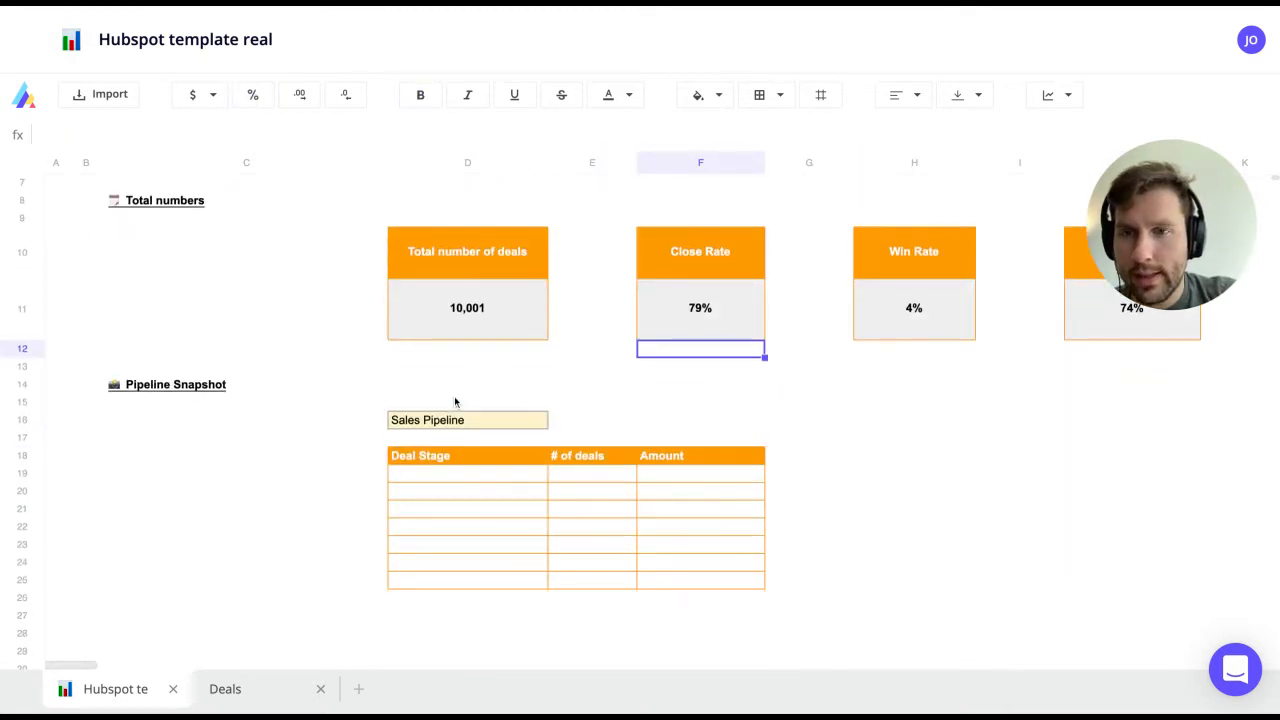
scroll(455, 400, "down", 2)
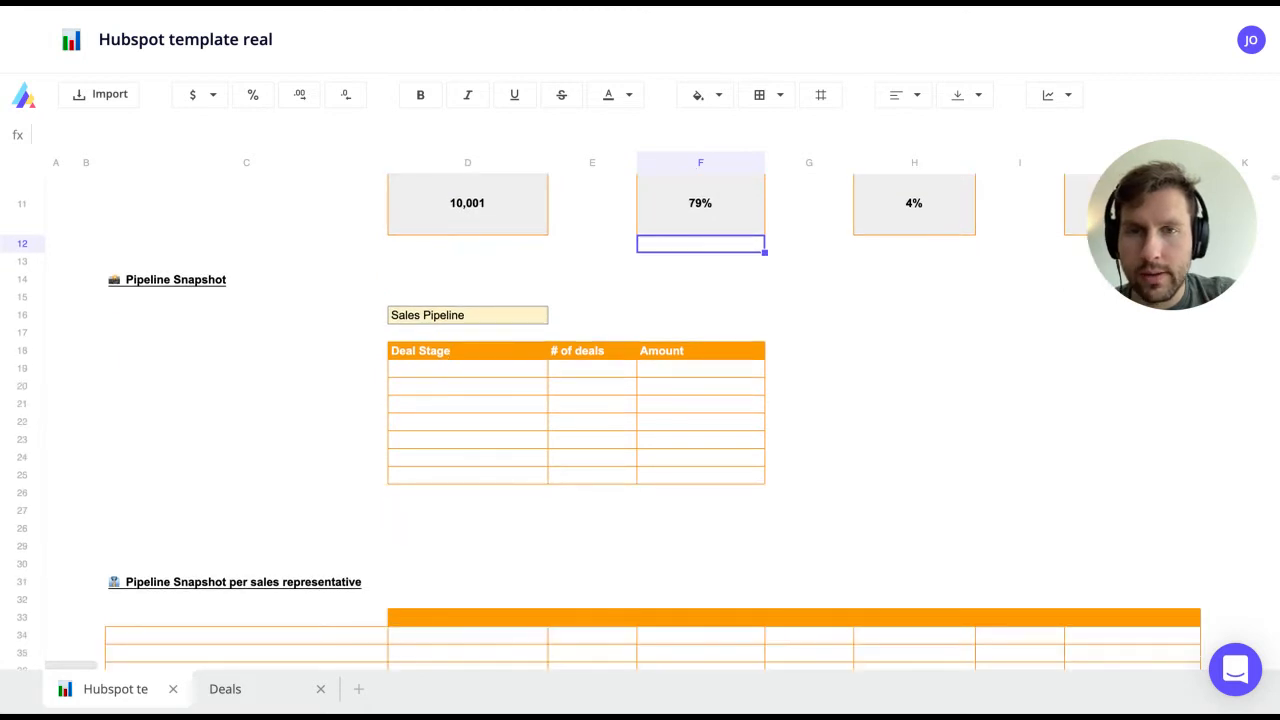
left_click(437, 317)
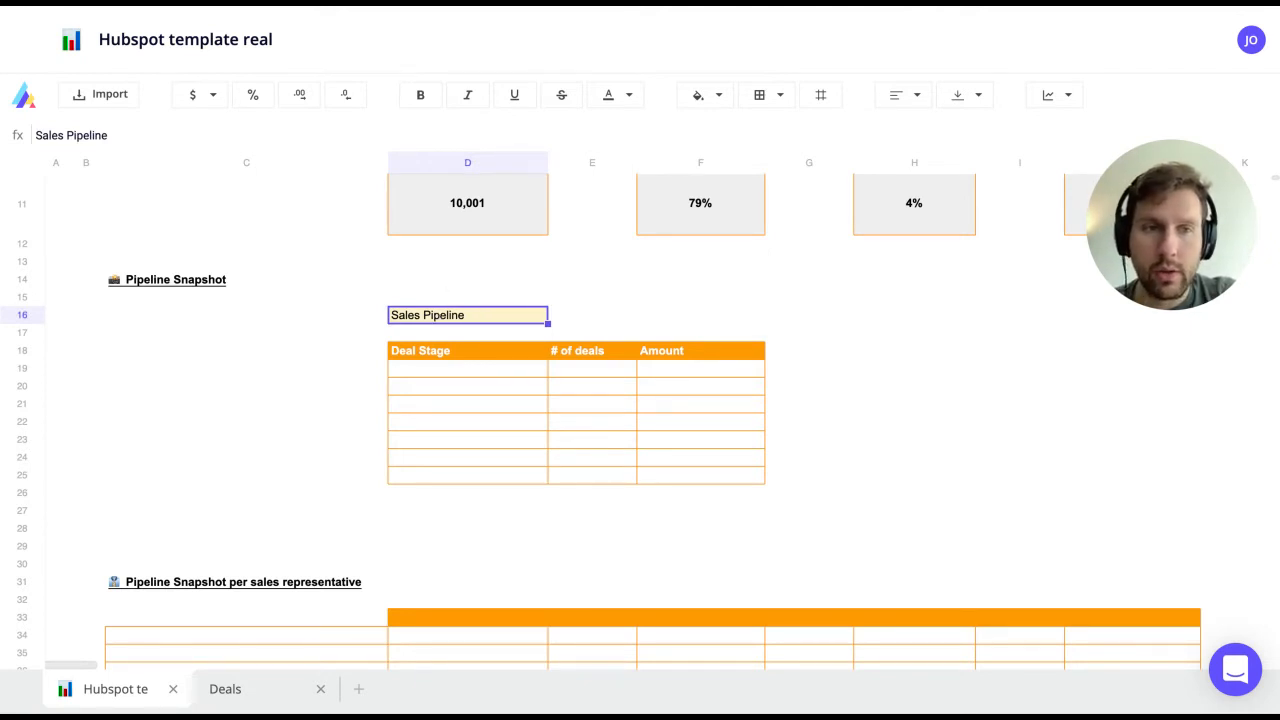
left_click(466, 369)
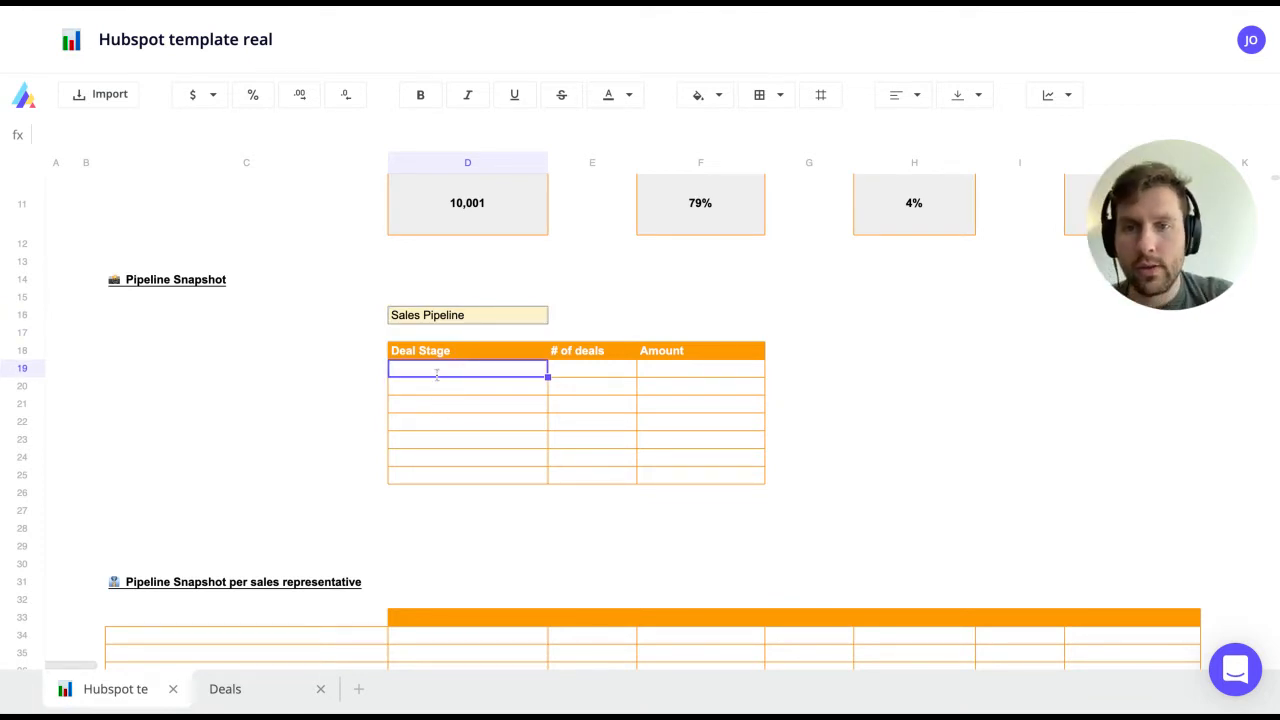
left_click_drag(436, 373, 435, 480)
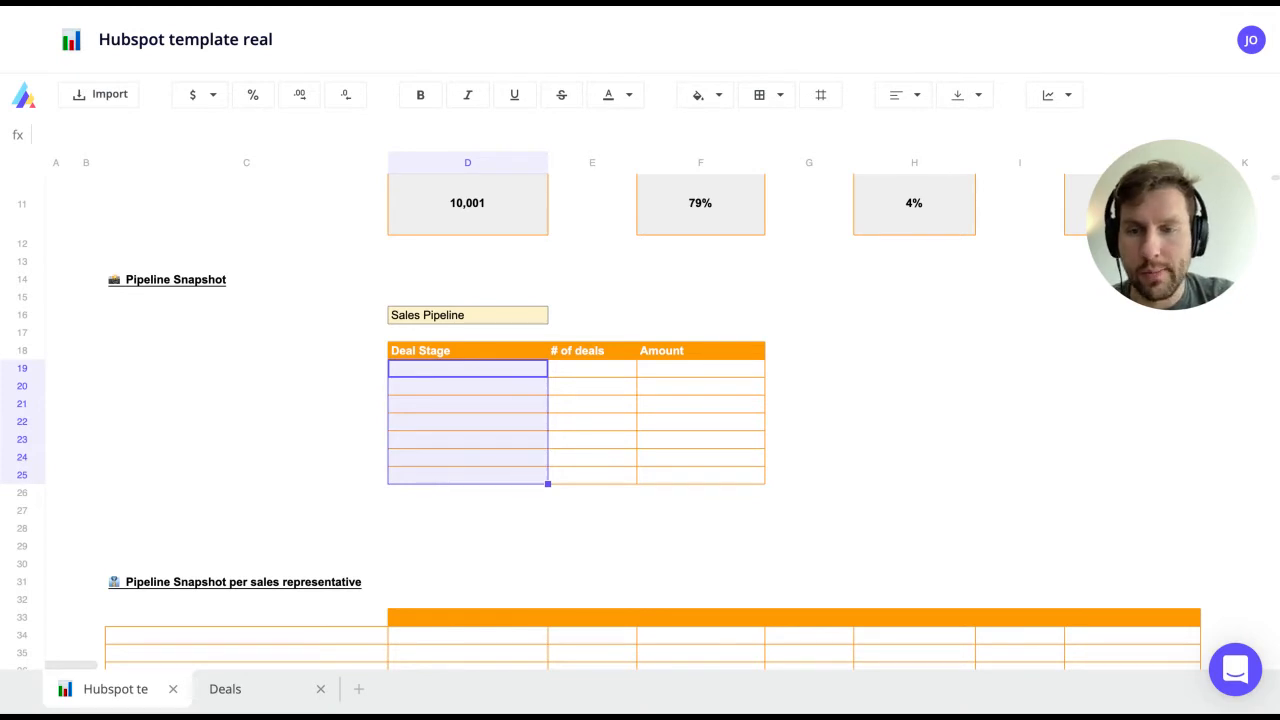
left_click(220, 689)
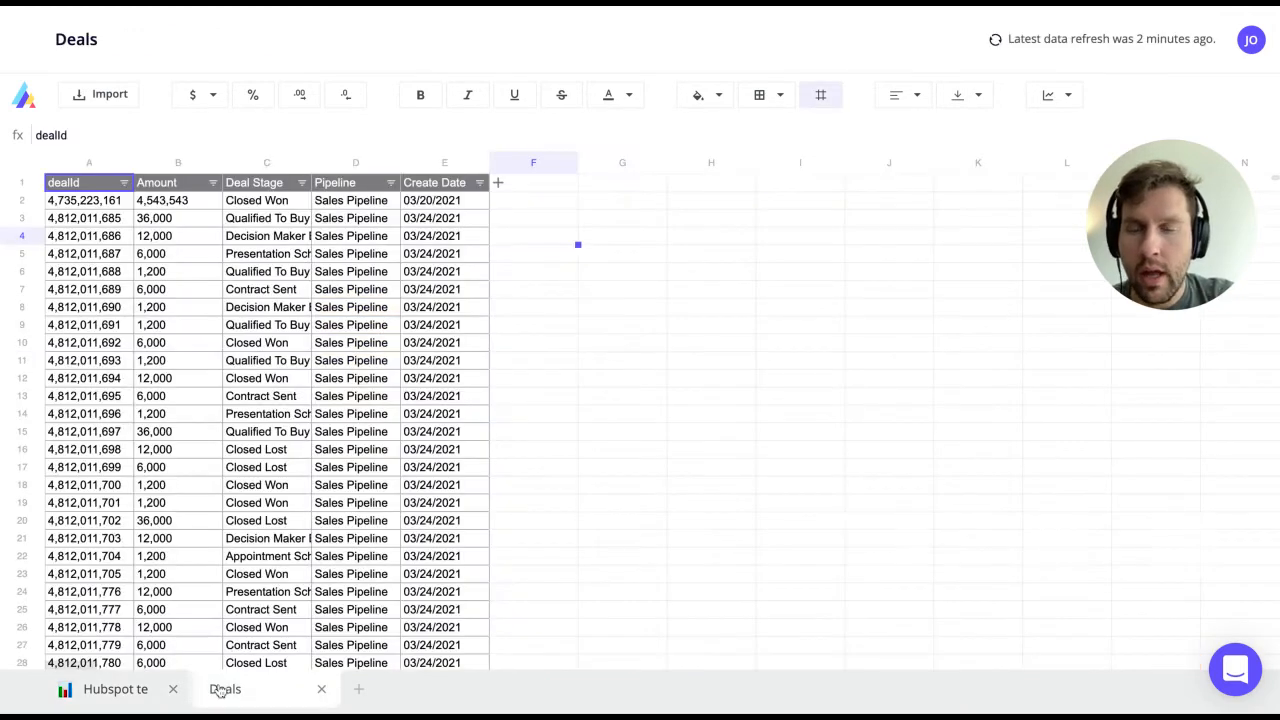
Step: Copy the distinct Deal Stage names from Deals and paste them into D19:D25 of the template
double_click(308, 165)
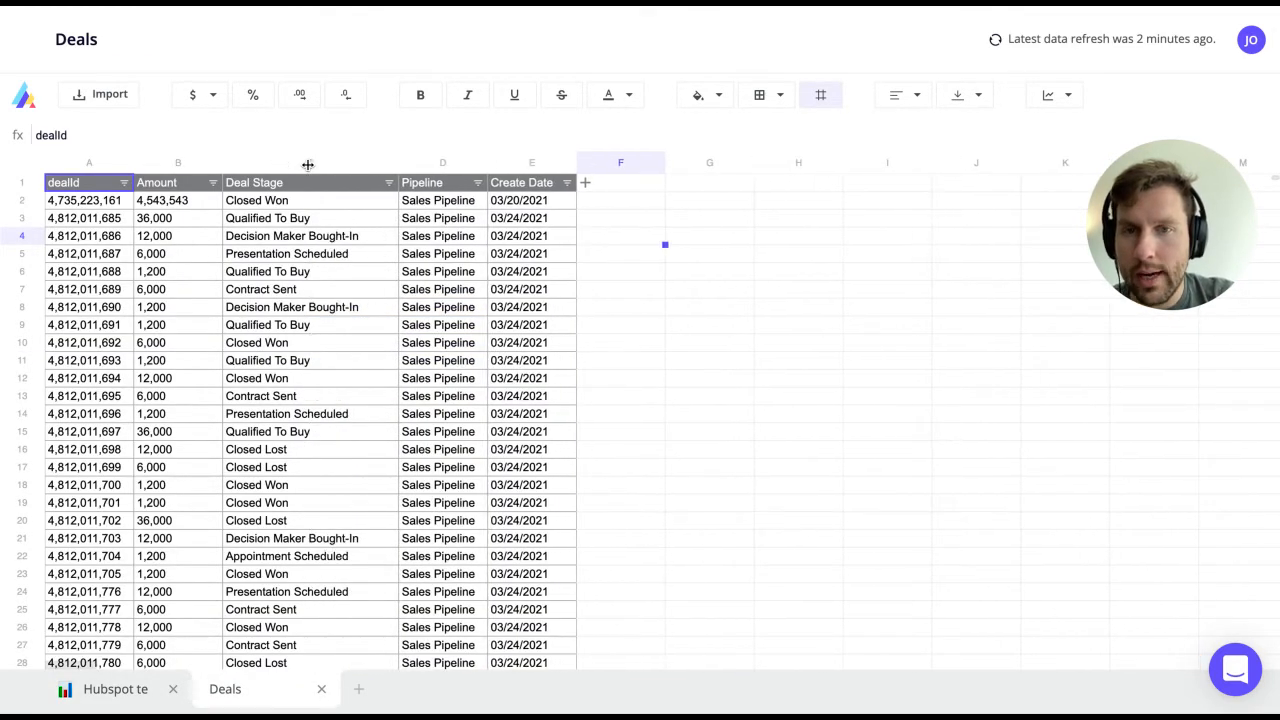
left_click(322, 215)
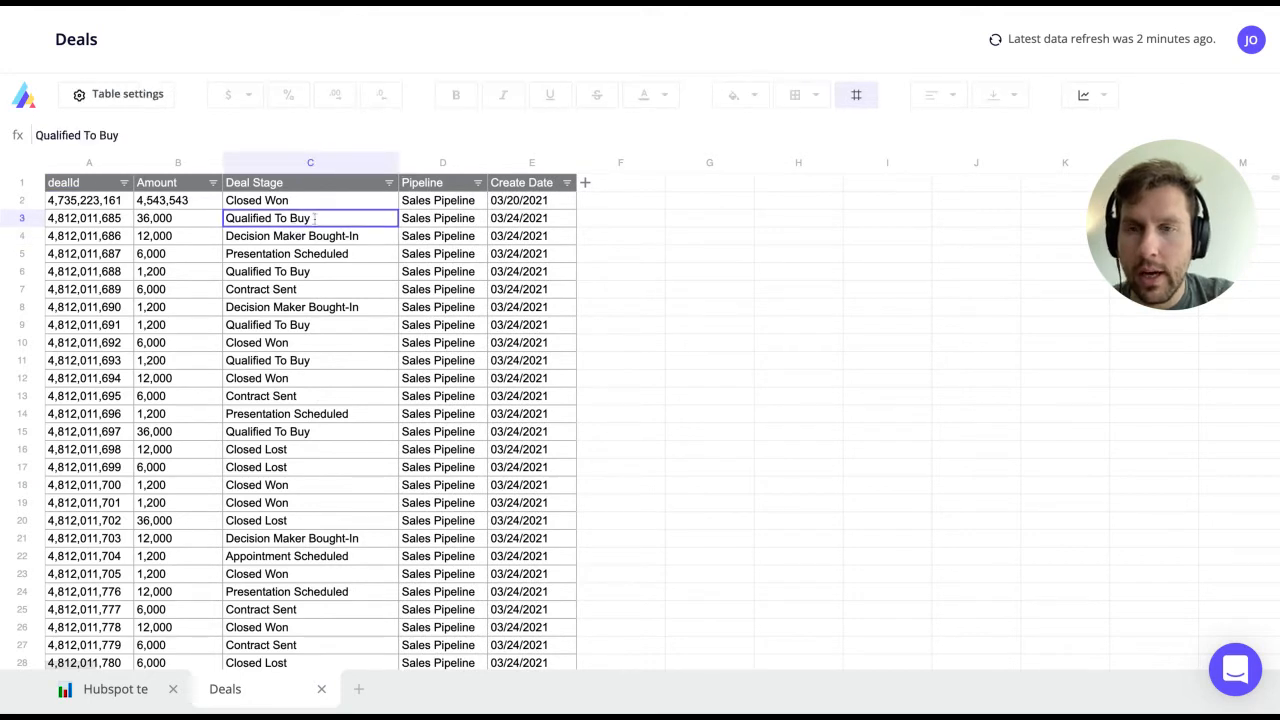
right_click(315, 218)
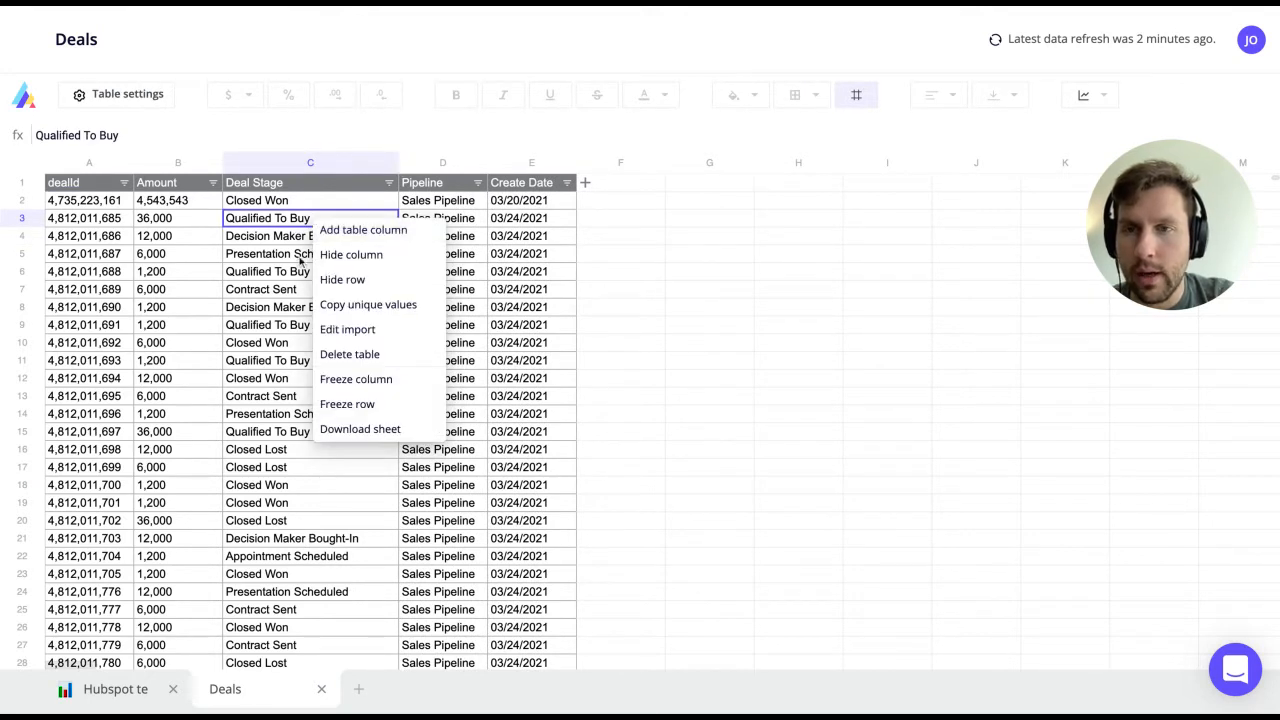
left_click(386, 305)
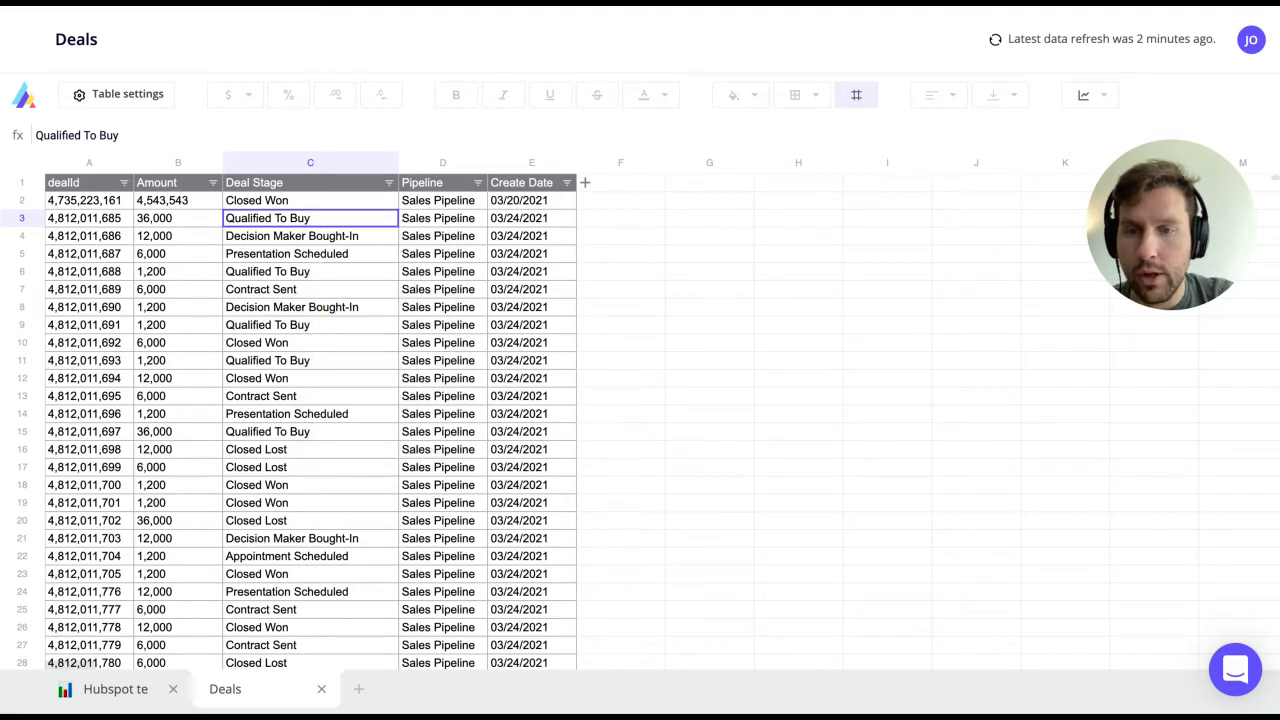
left_click(130, 689)
left_click(434, 369)
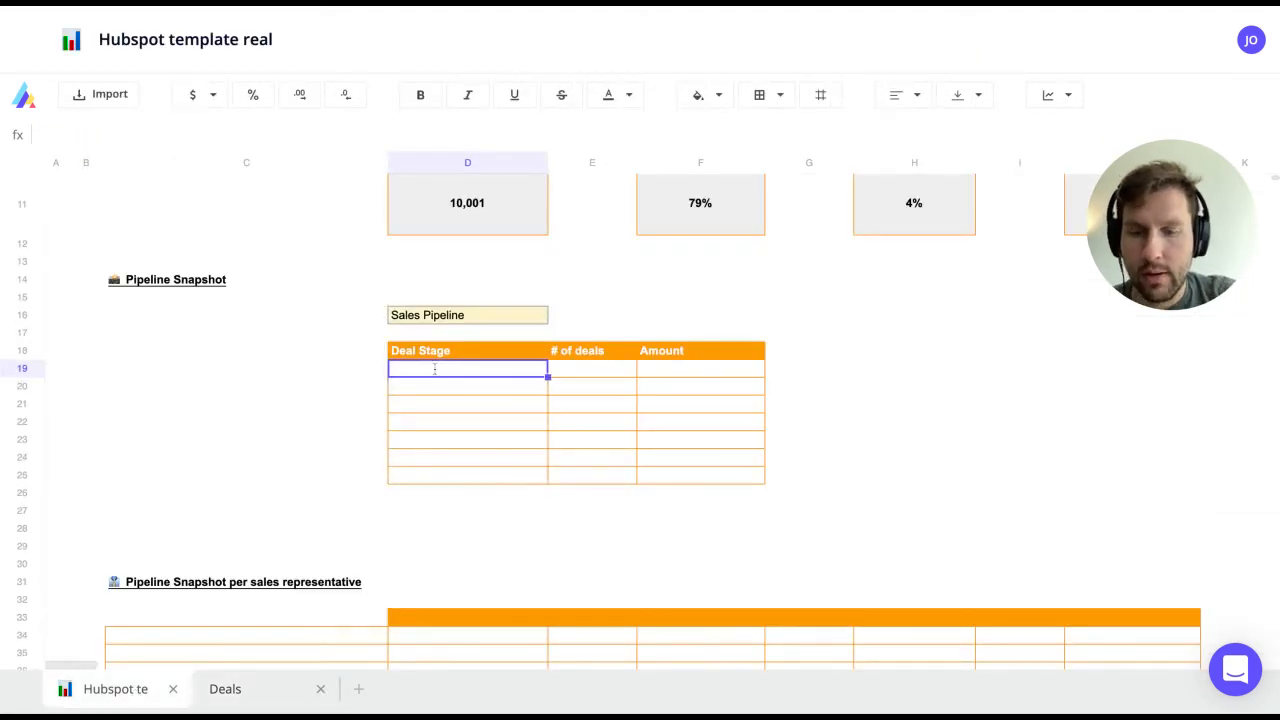
key("ctrl+v")
left_click(436, 408)
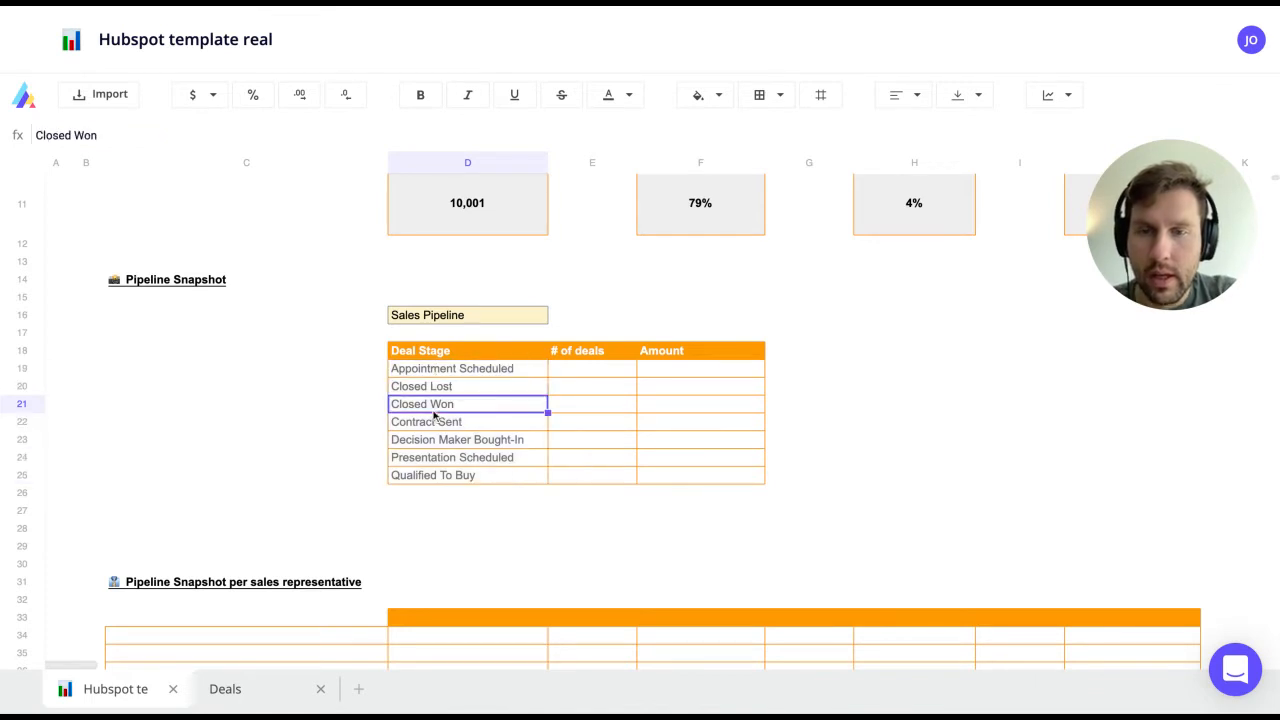
left_click(516, 386)
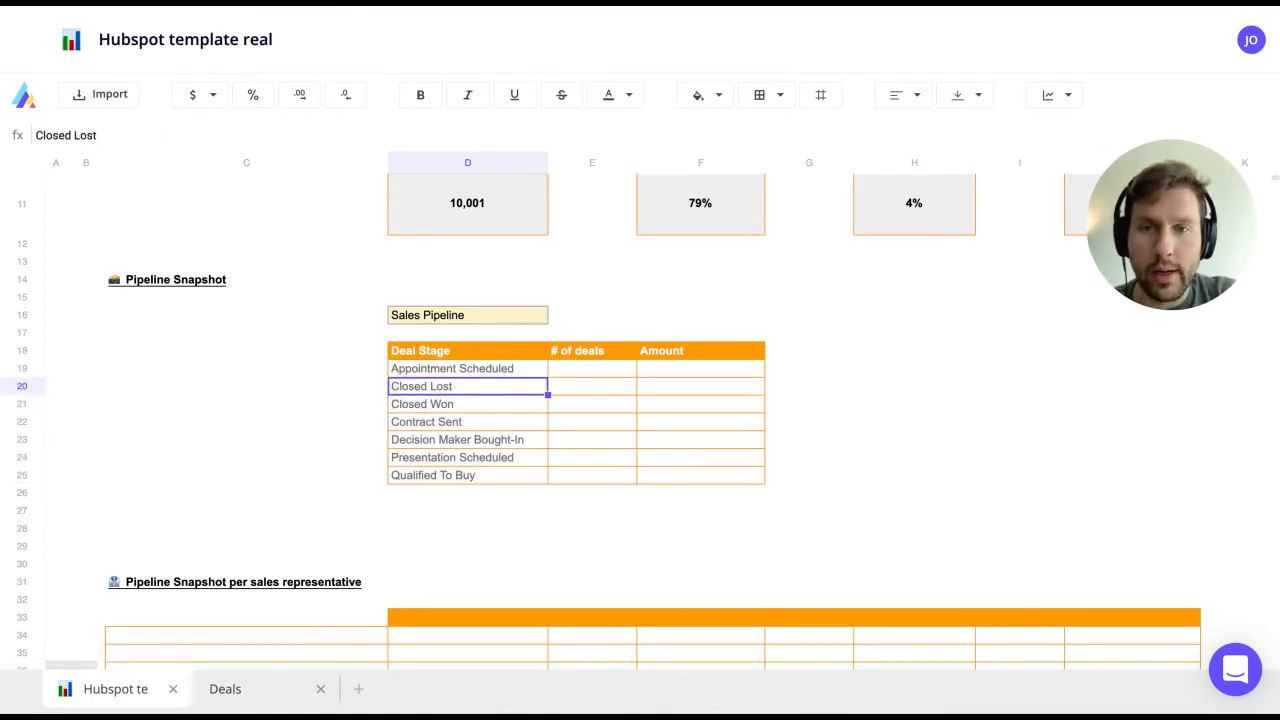
left_click(586, 370)
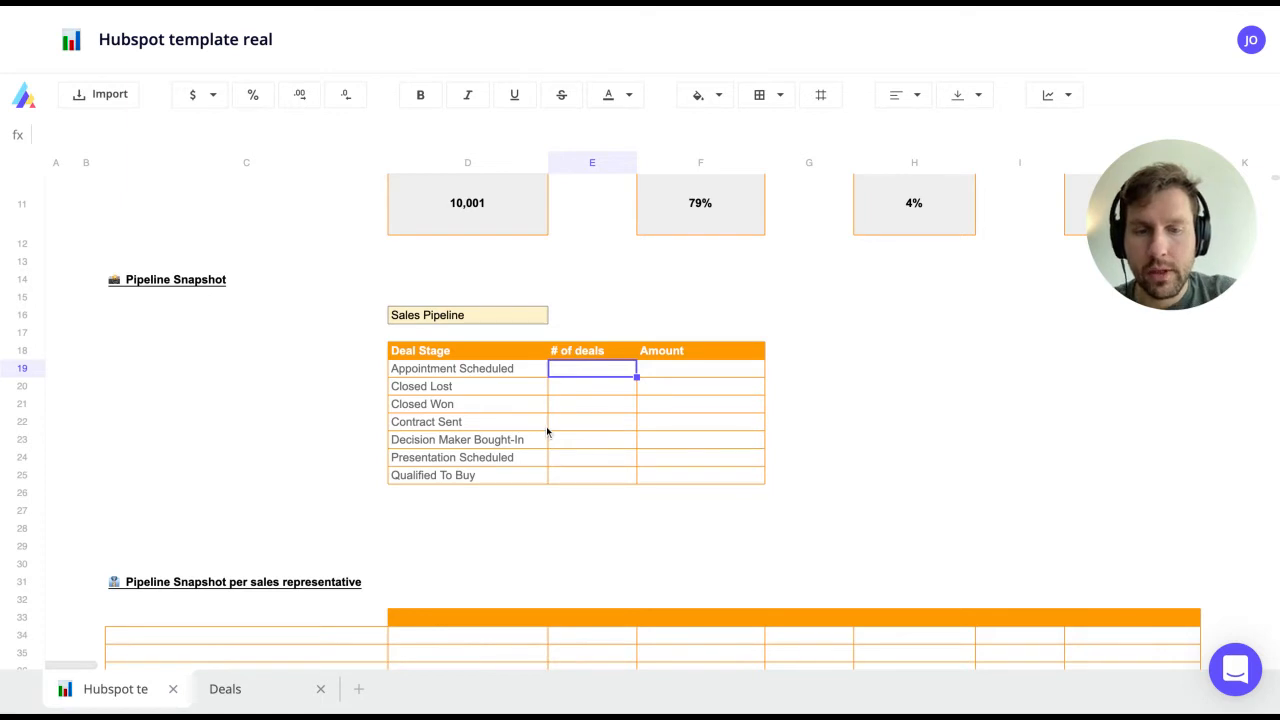
Step: Start an E19 count formula matching the Deals Deal Stage column against D19 (Appointment Scheduled)
type("=countif(")
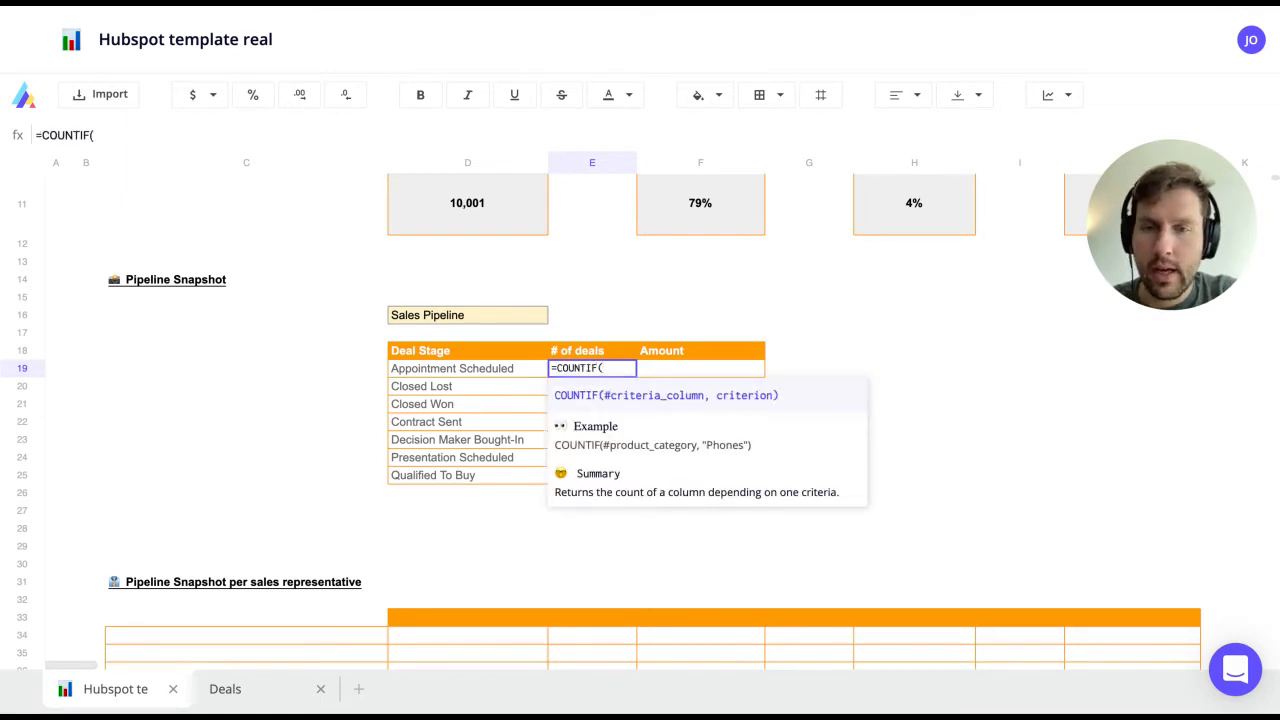
left_click(254, 694)
left_click(302, 270)
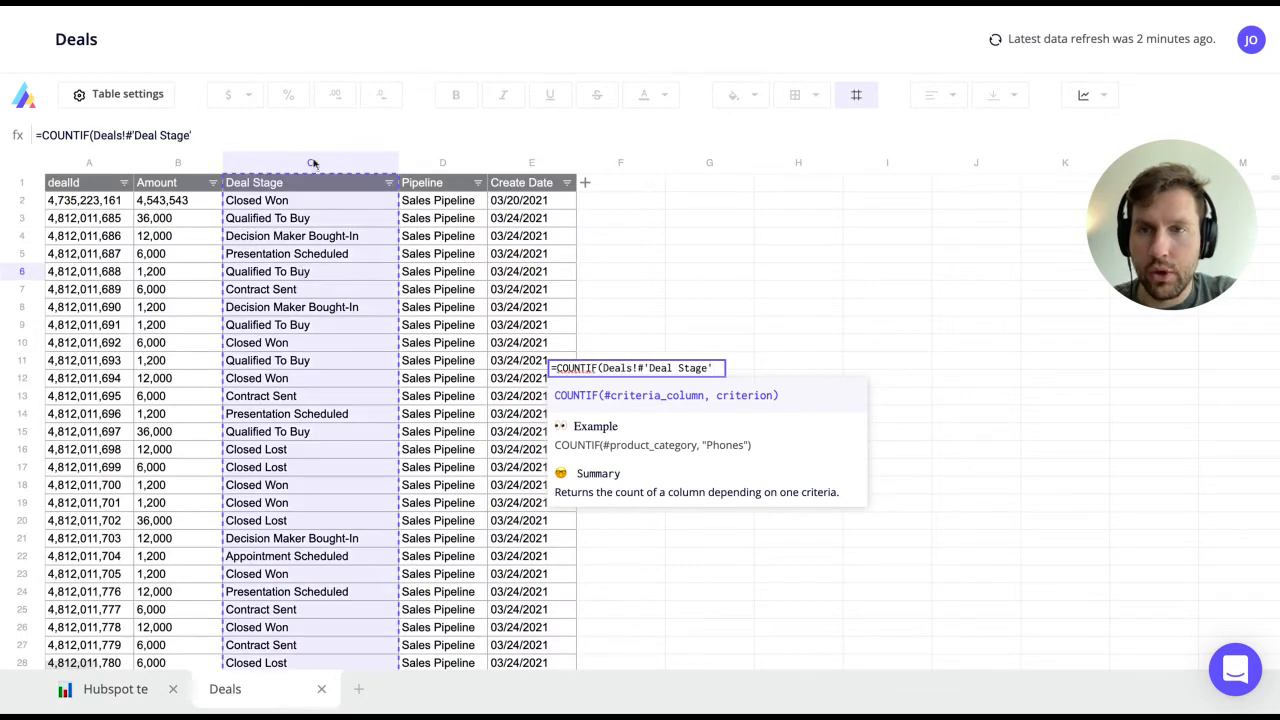
type(",")
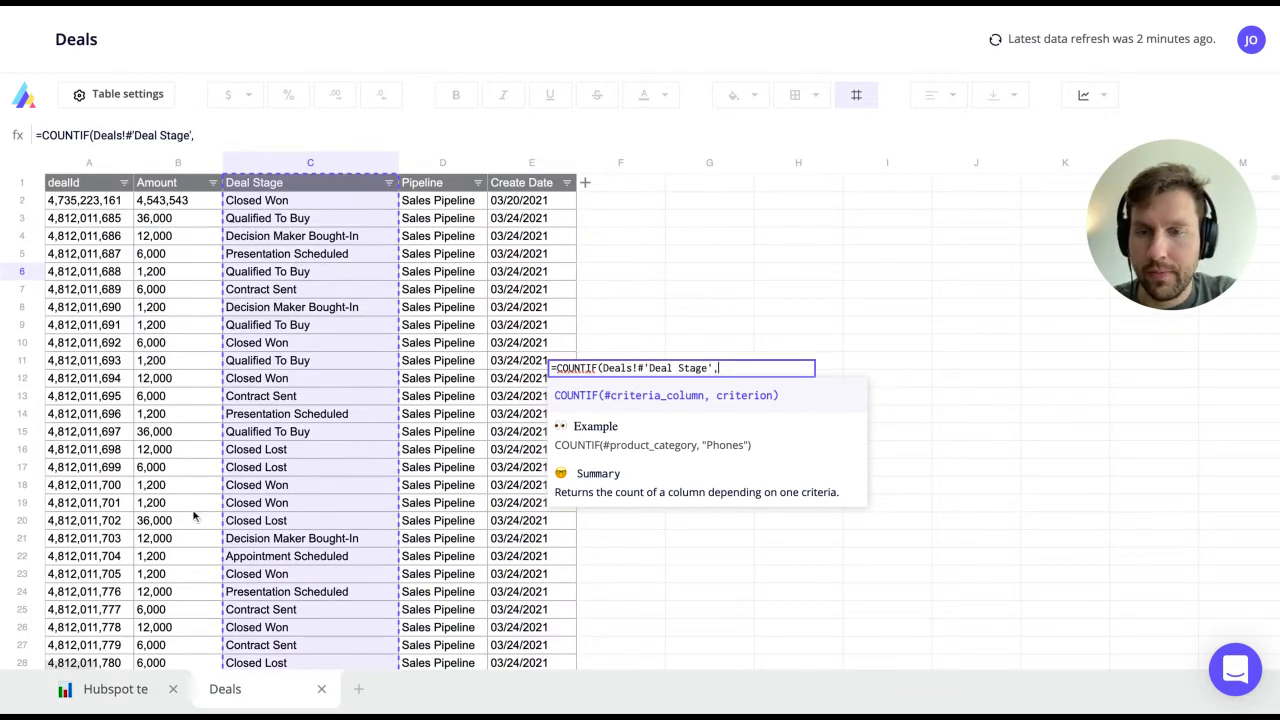
left_click(116, 690)
left_click(506, 375)
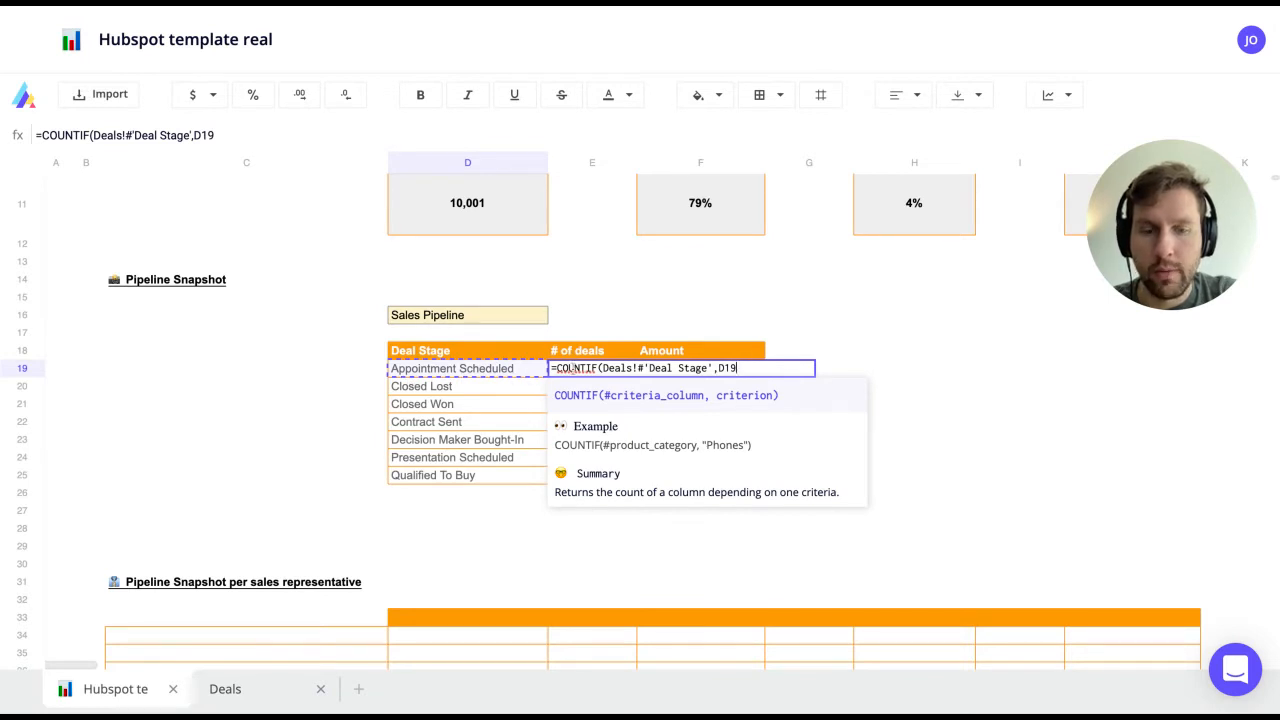
type(",")
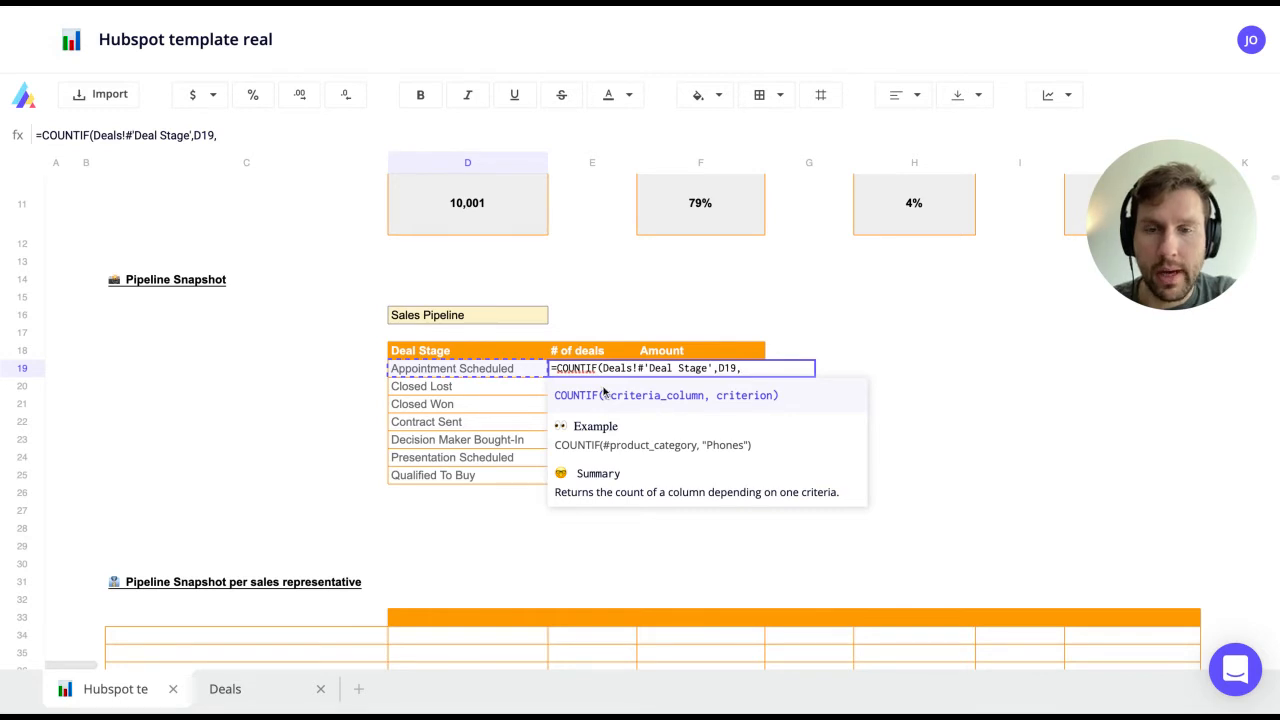
type("S")
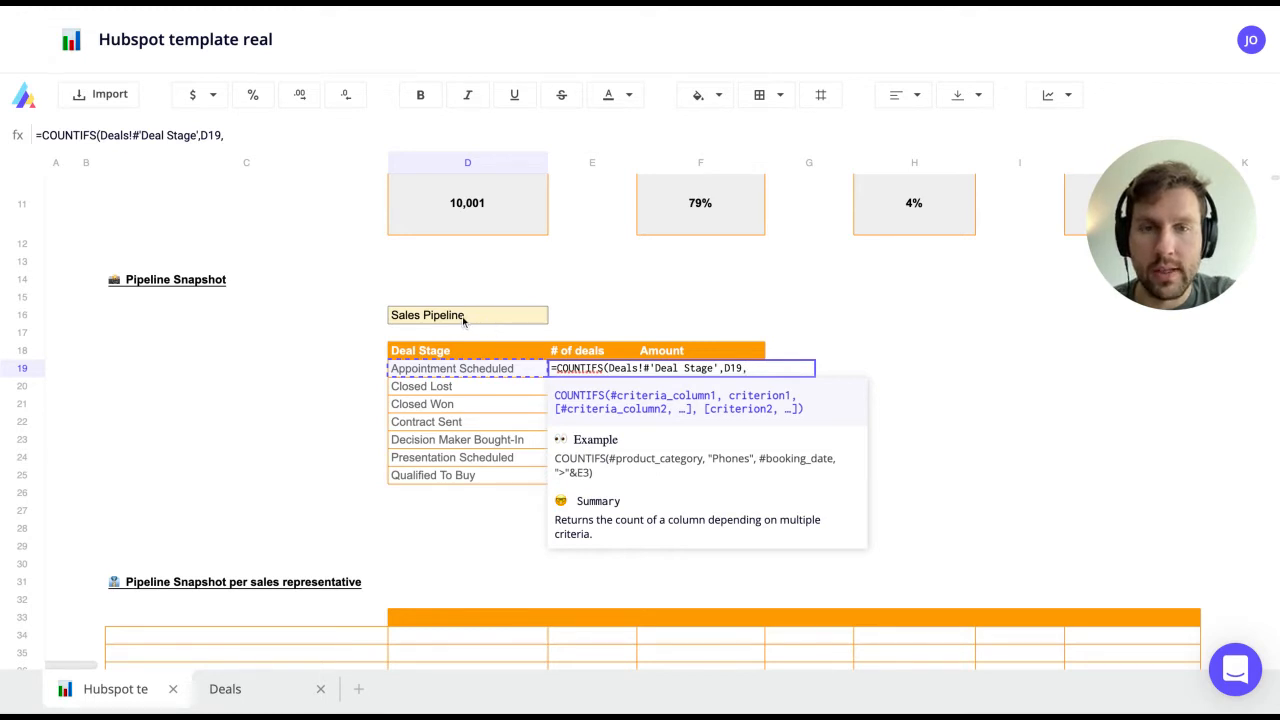
Step: Add Pipeline = D16 (Sales Pipeline) as the second criterion, giving 446, and copy the formula
left_click(243, 690)
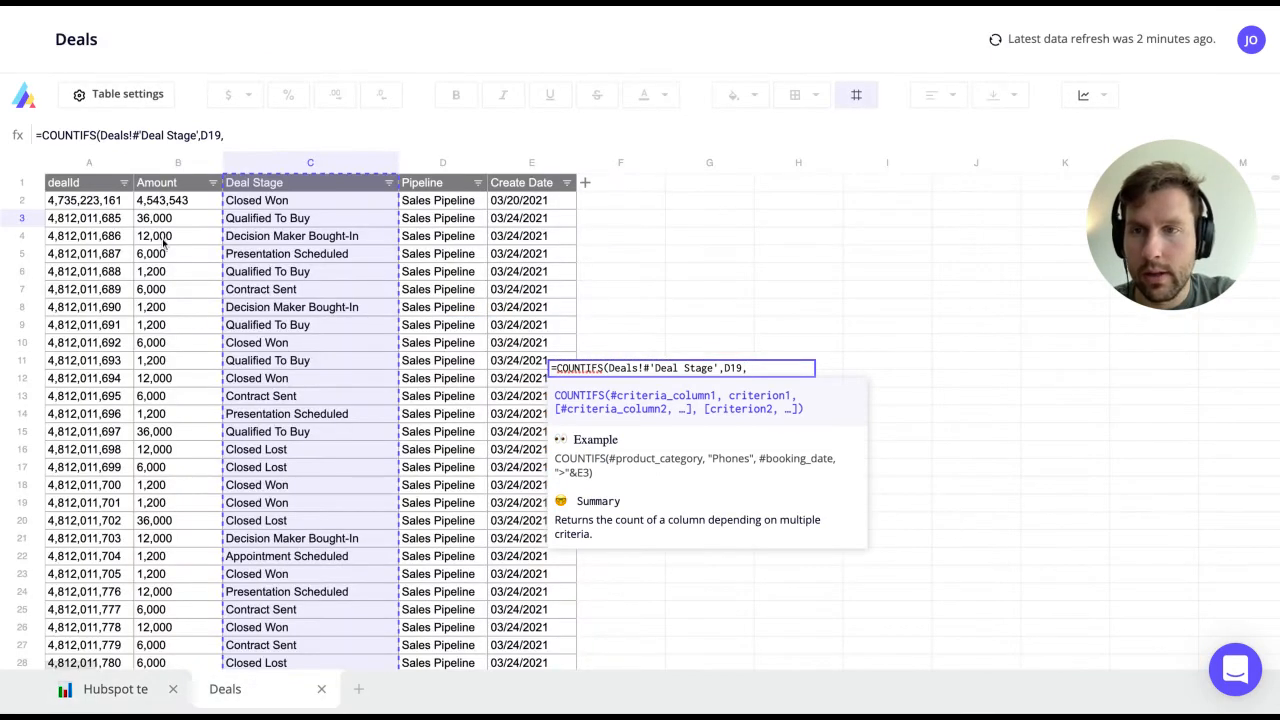
left_click(430, 222)
type(",")
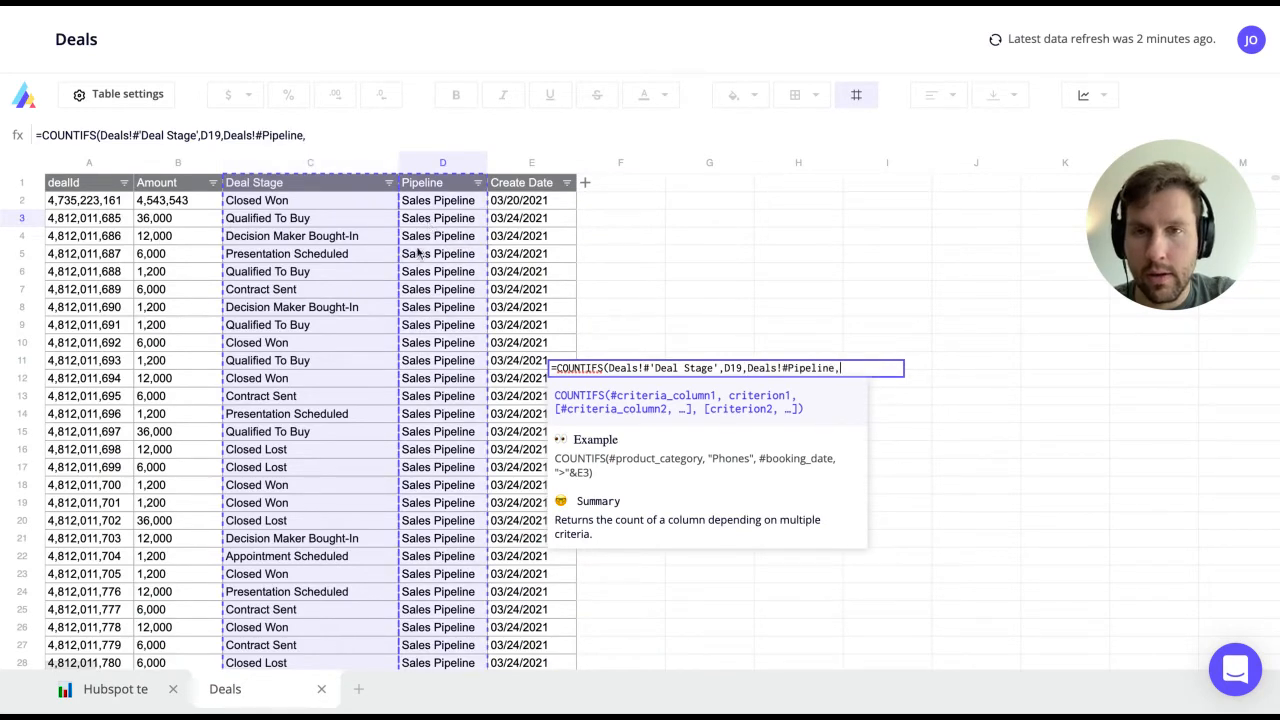
left_click(108, 690)
left_click(430, 315)
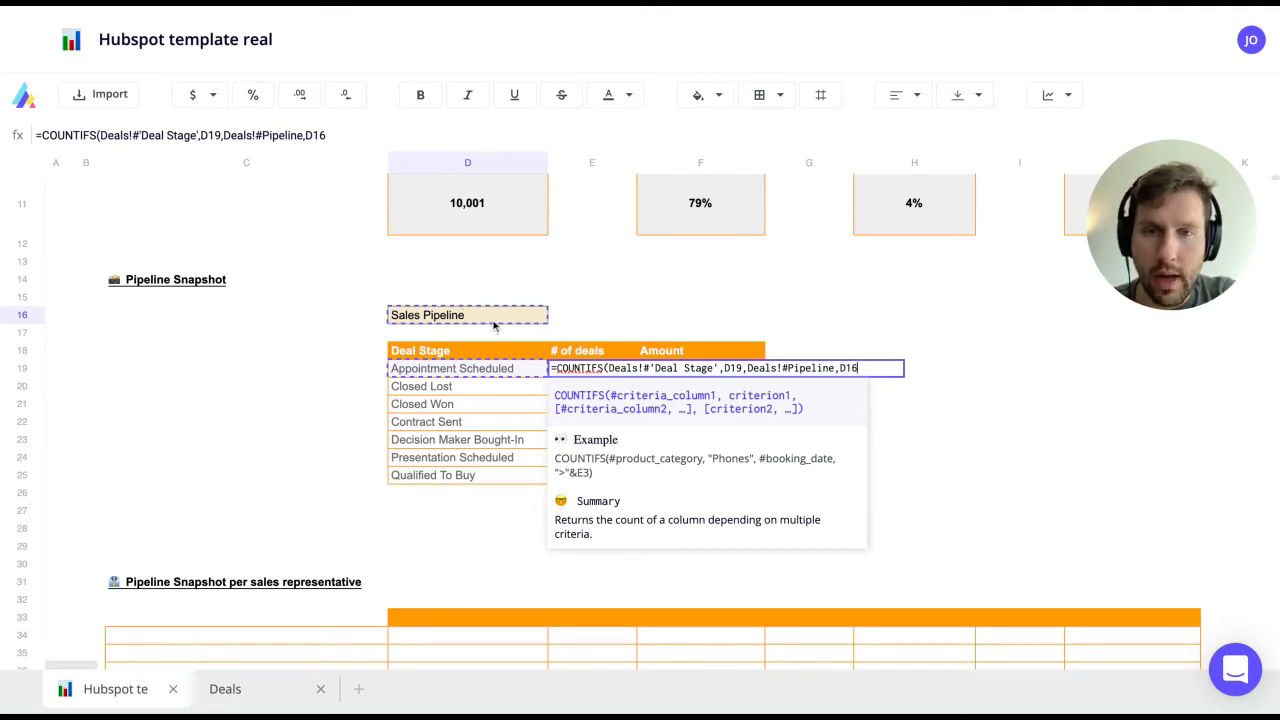
key("Return")
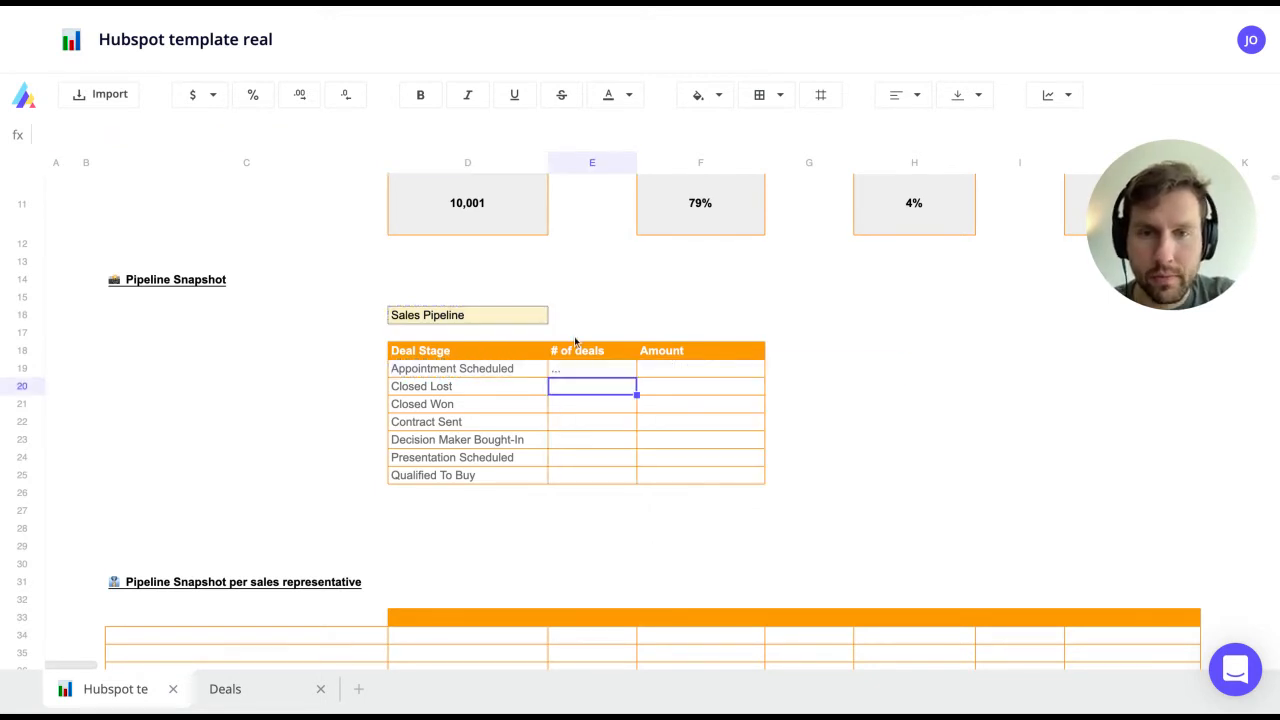
key("Up")
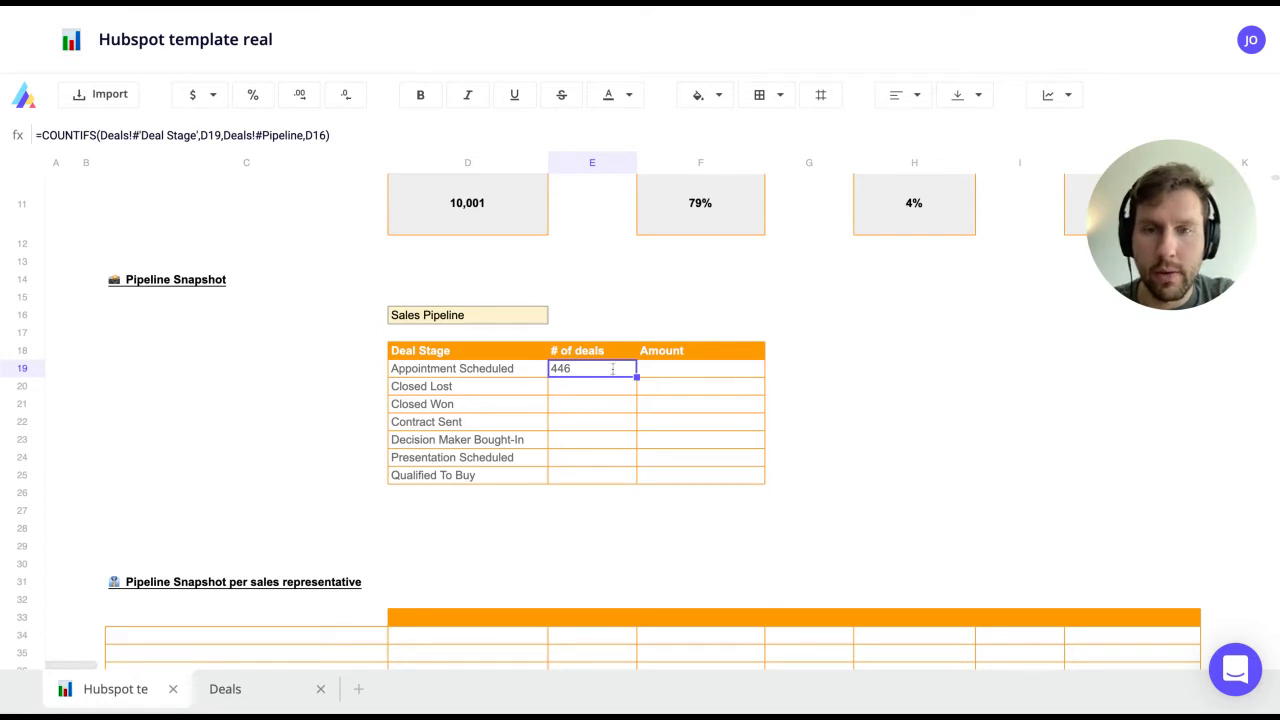
key("ctrl+c")
key("Down")
Step: After the pasted E20 formula shows 0, make E19's D16 reference absolute ($D$16)
key("ctrl+v")
key("F2")
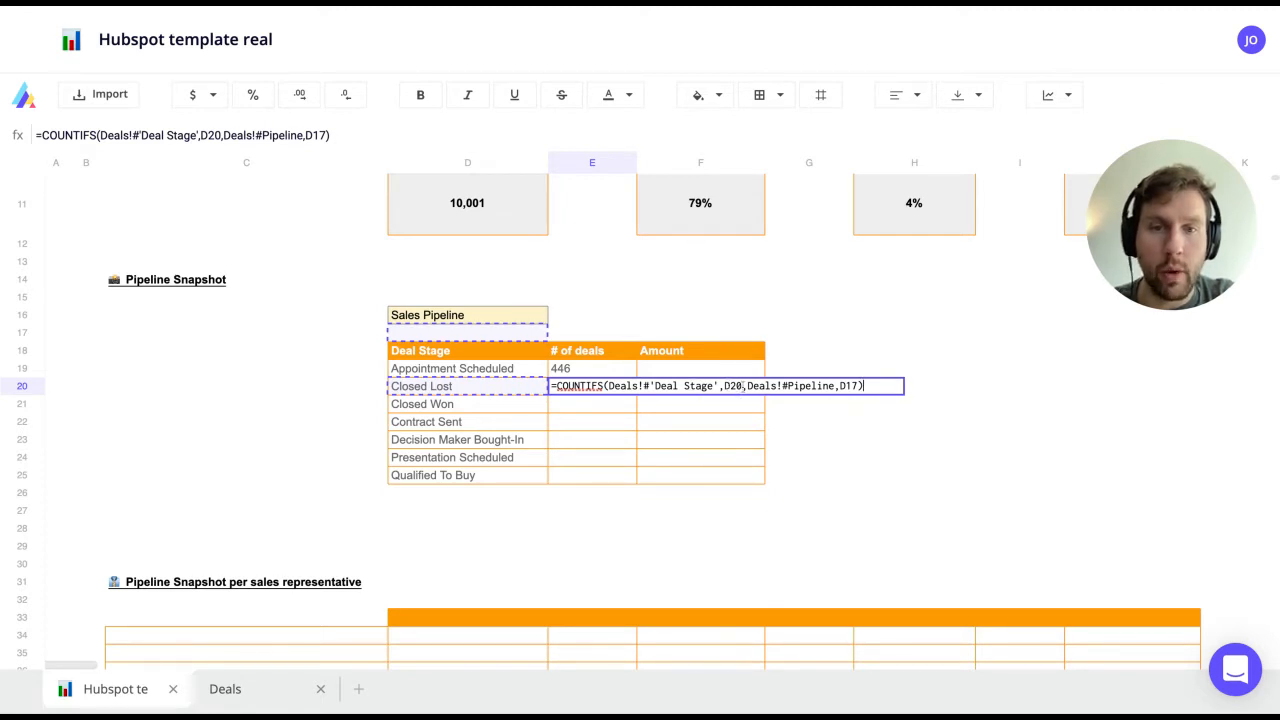
key("Escape")
key("Up")
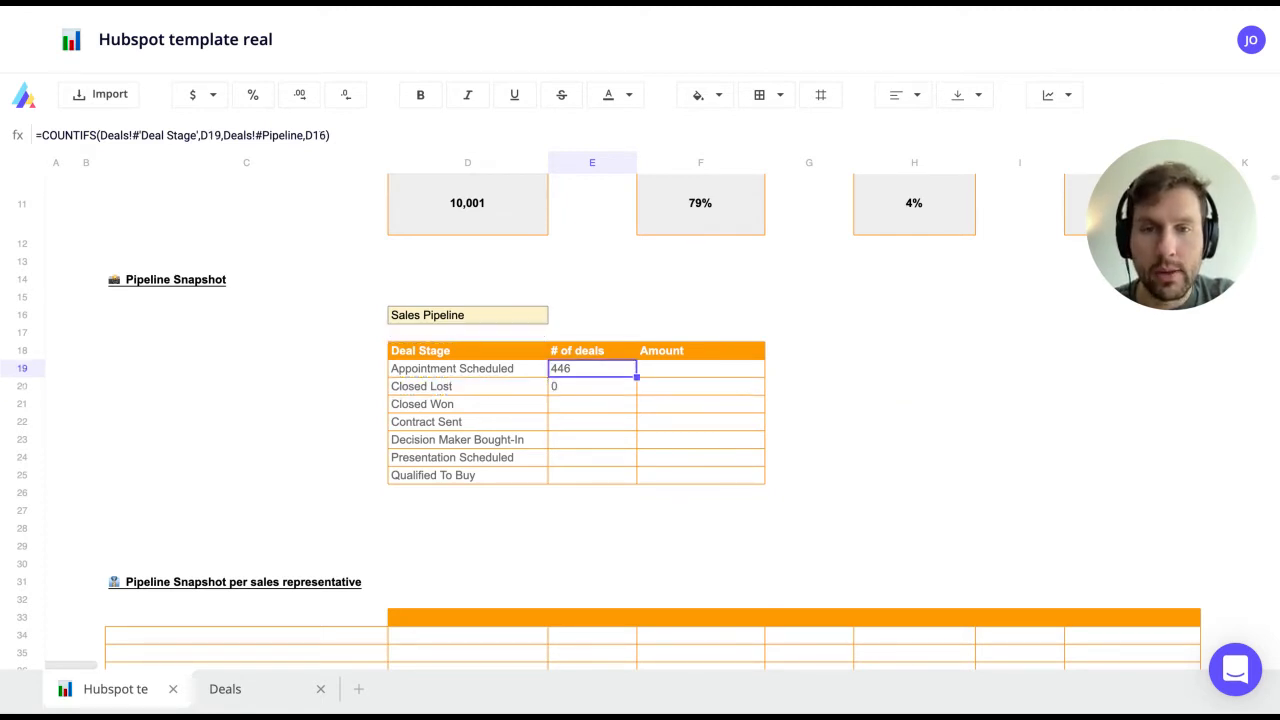
key("Return")
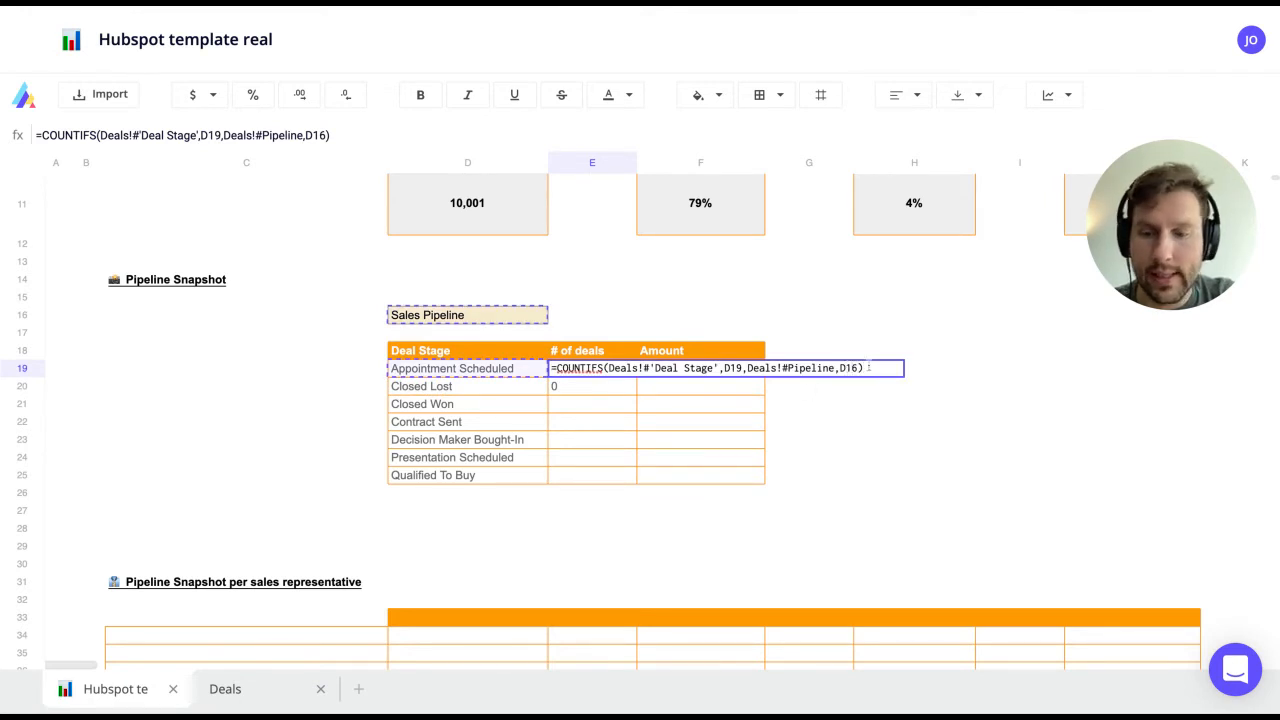
key("F4")
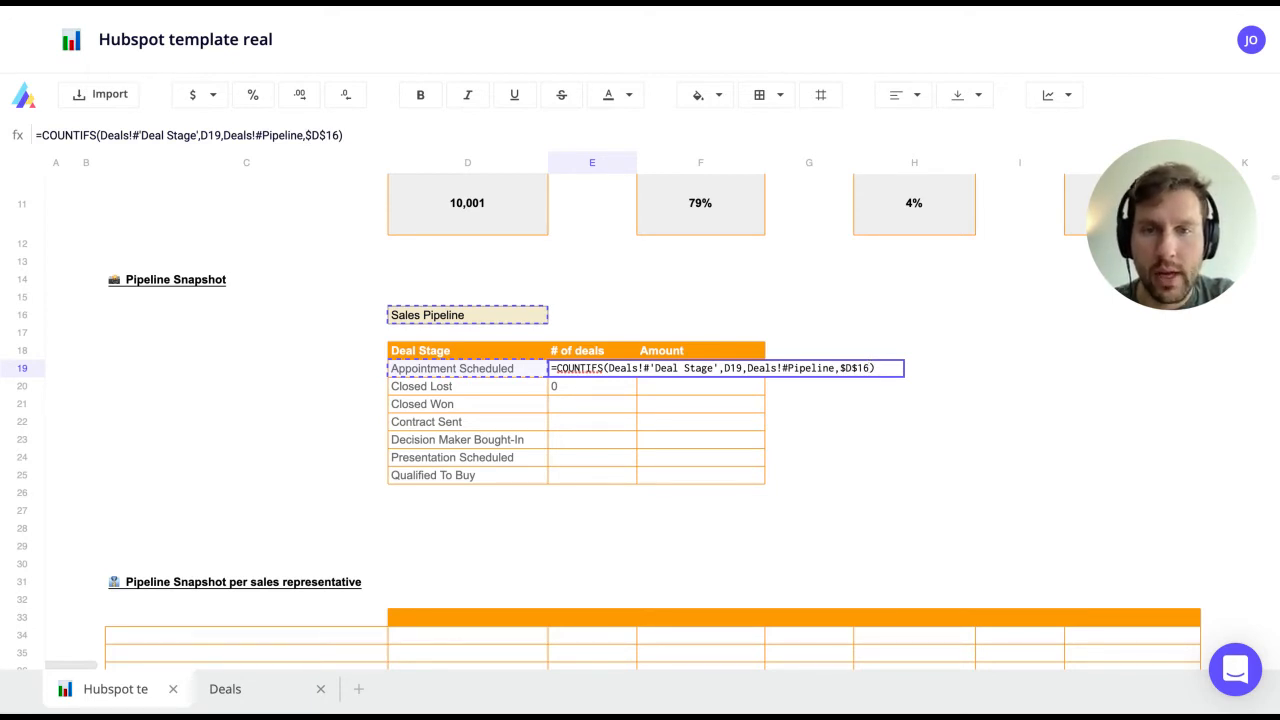
key("Return")
Step: Fill the count formula down to E25 and verify the counts, e.g. 7,444 Closed Lost
key("Up")
left_click_drag(636, 376, 636, 483)
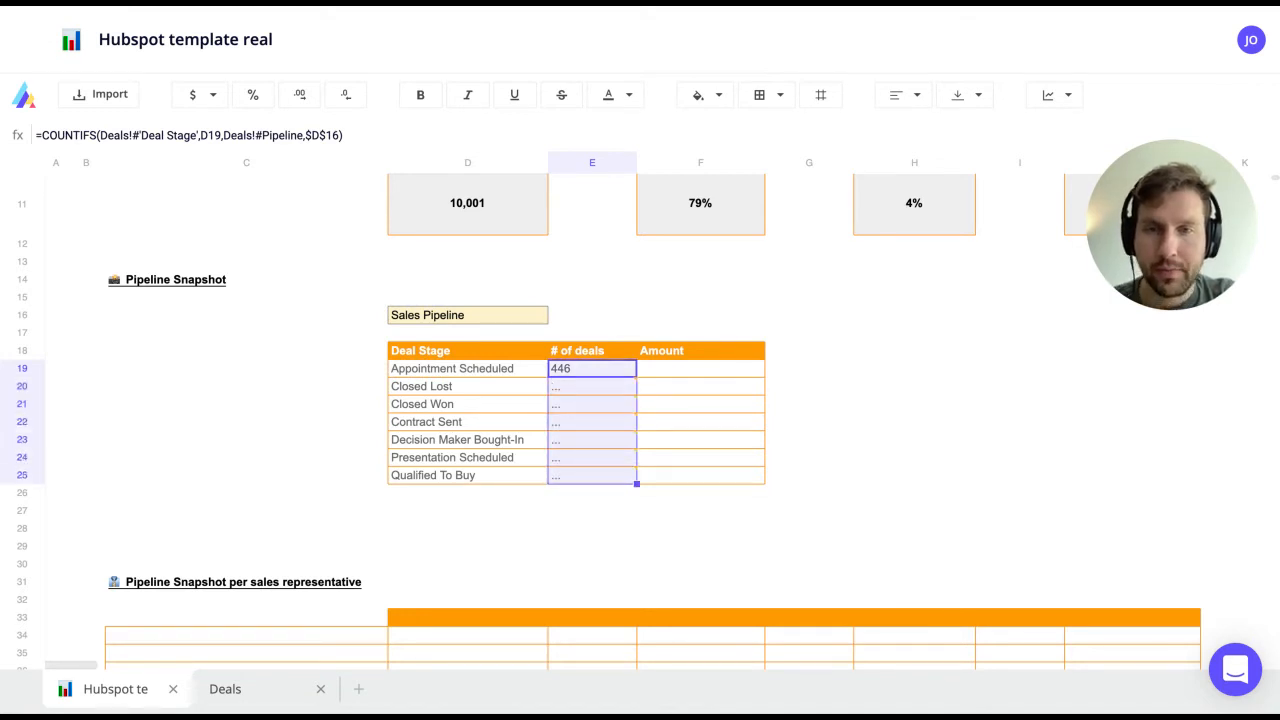
left_click(592, 369)
key("Down")
key("Down")
key("Up")
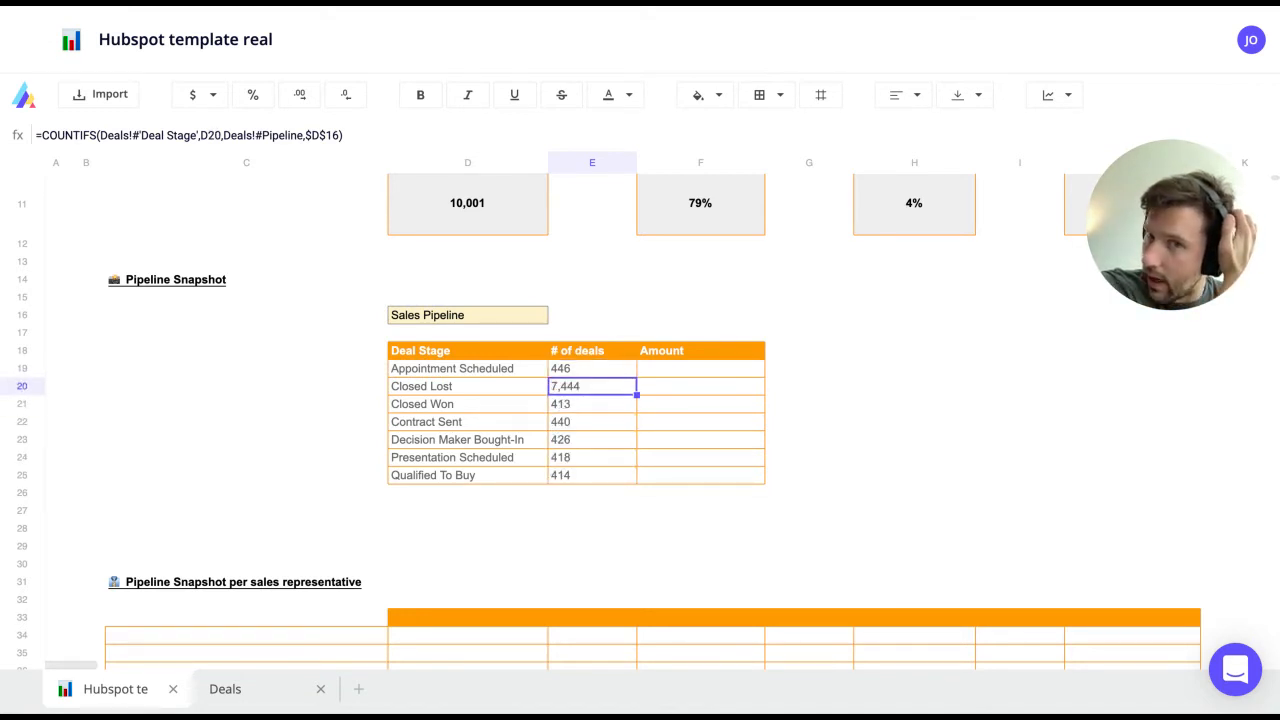
key("F2")
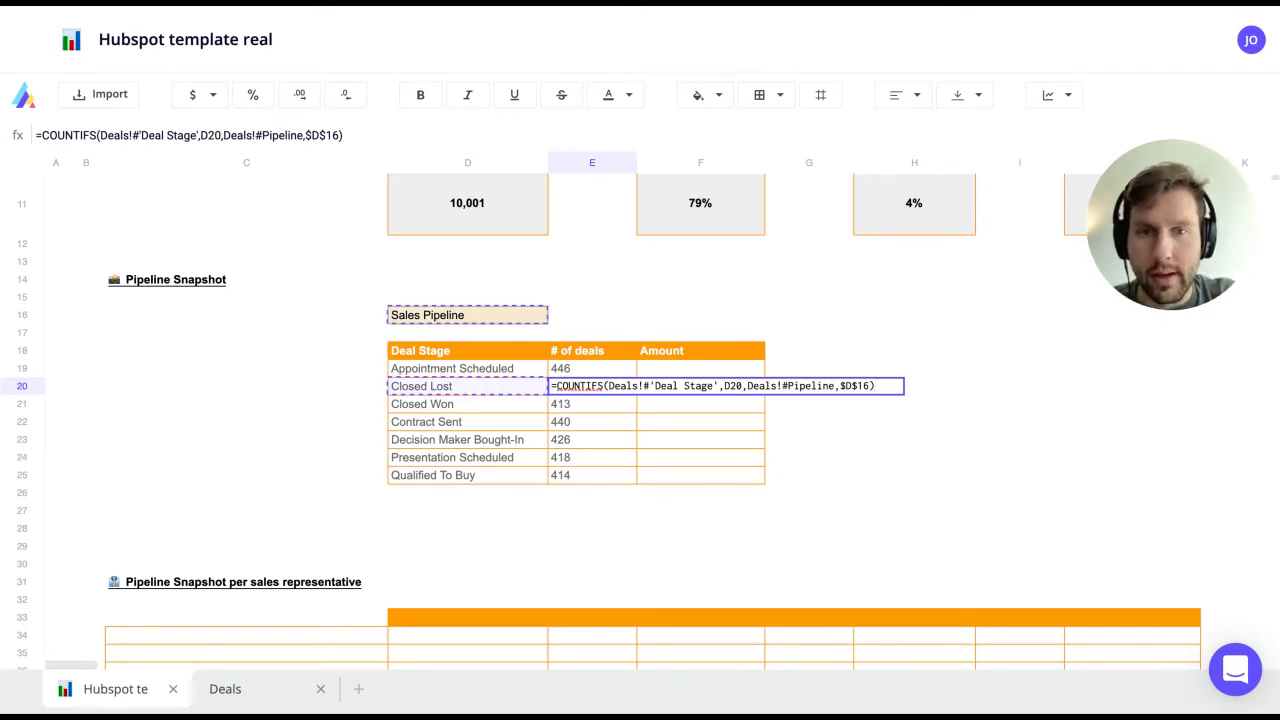
key("Return")
key("Up")
key("Up")
key("Right")
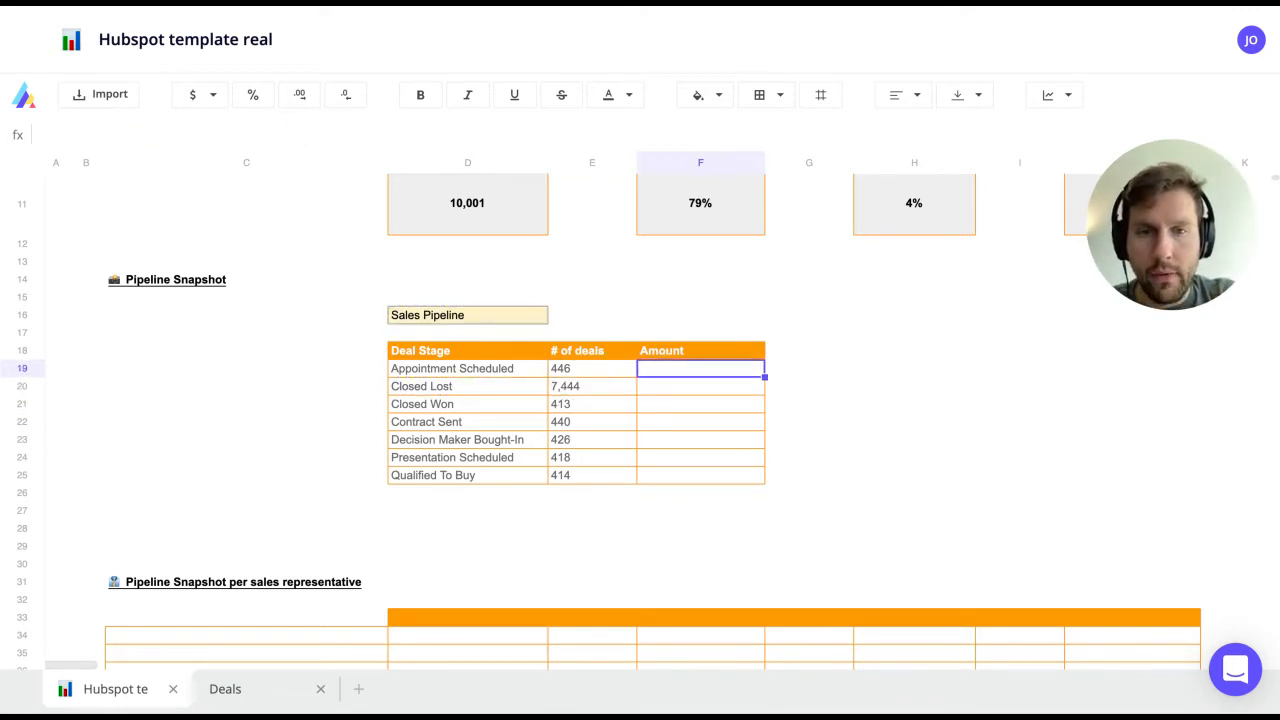
Step: Enter a SUMIFS formula in F19 summing the Deals Amount where Deal Stage matches D19 and Pipeline matches D16
type("=sumifs(")
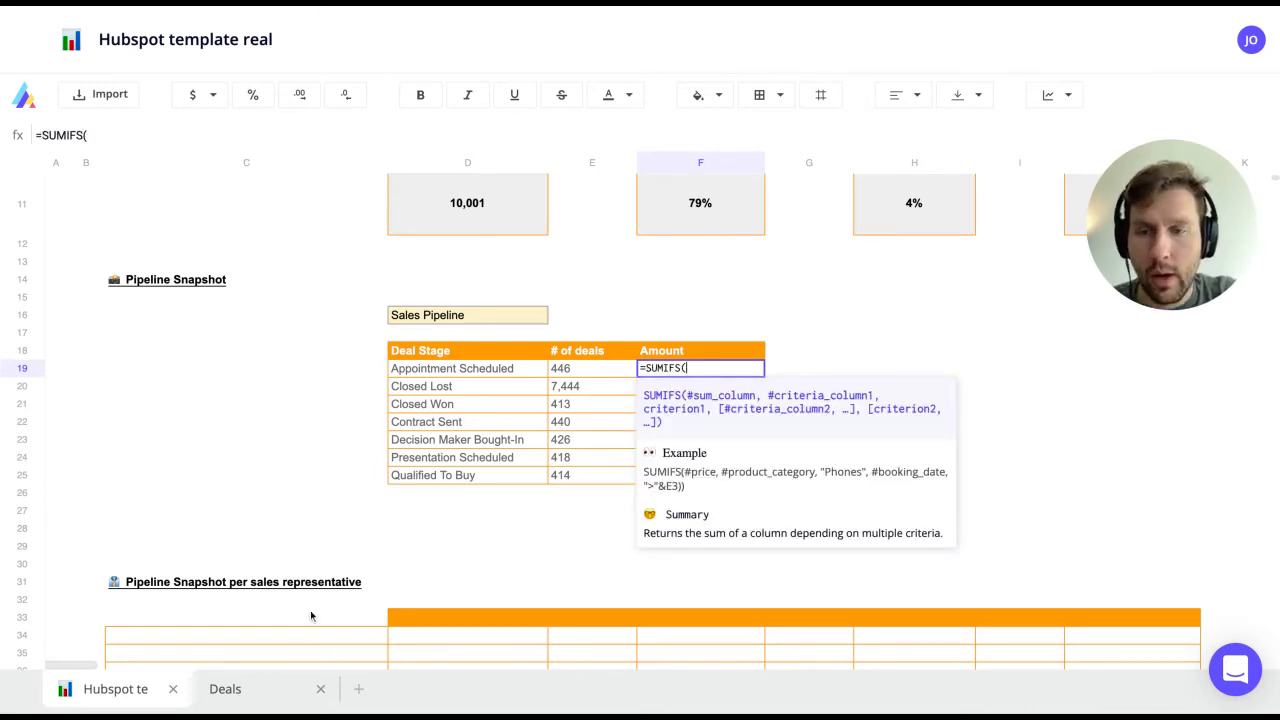
left_click(240, 695)
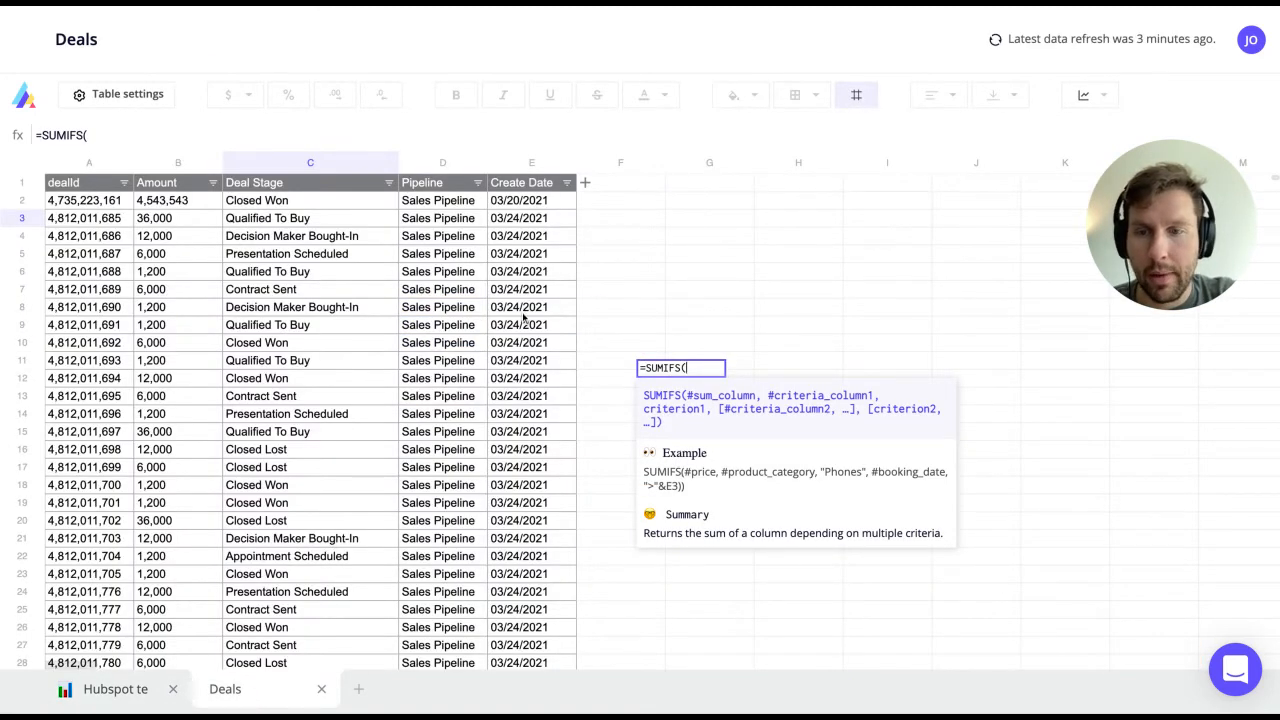
left_click(192, 236)
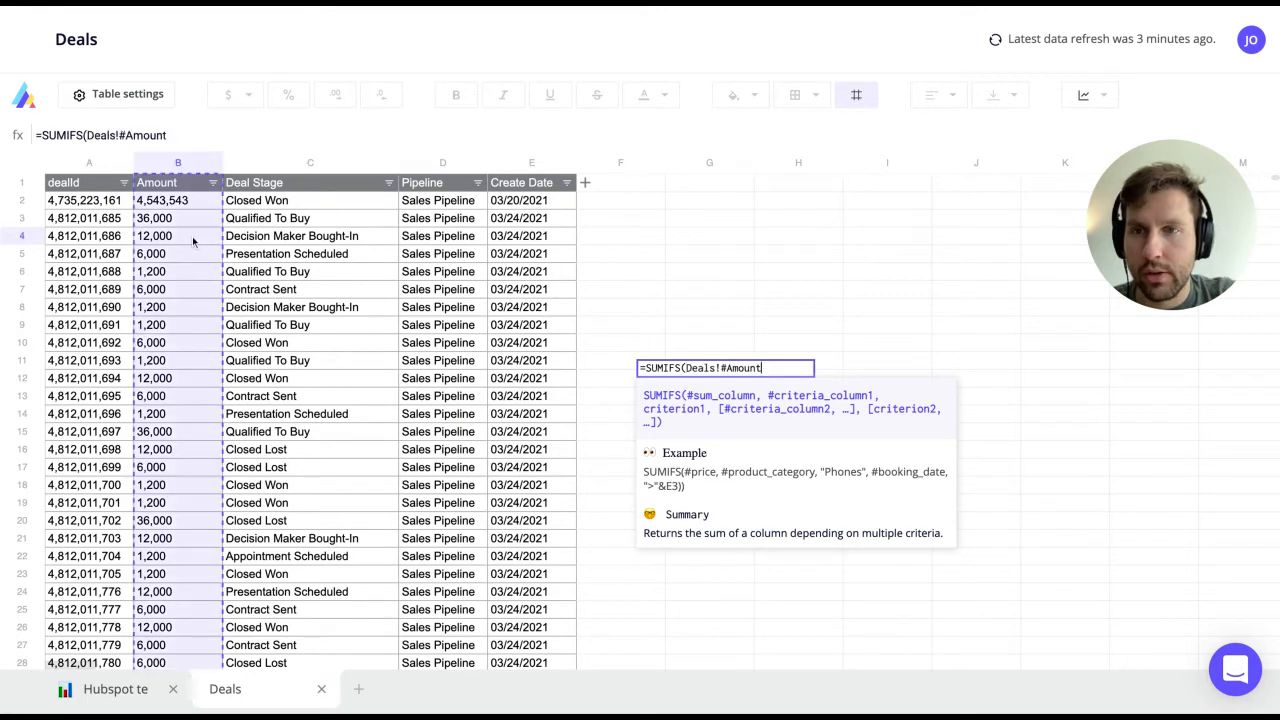
type(",")
left_click(314, 275)
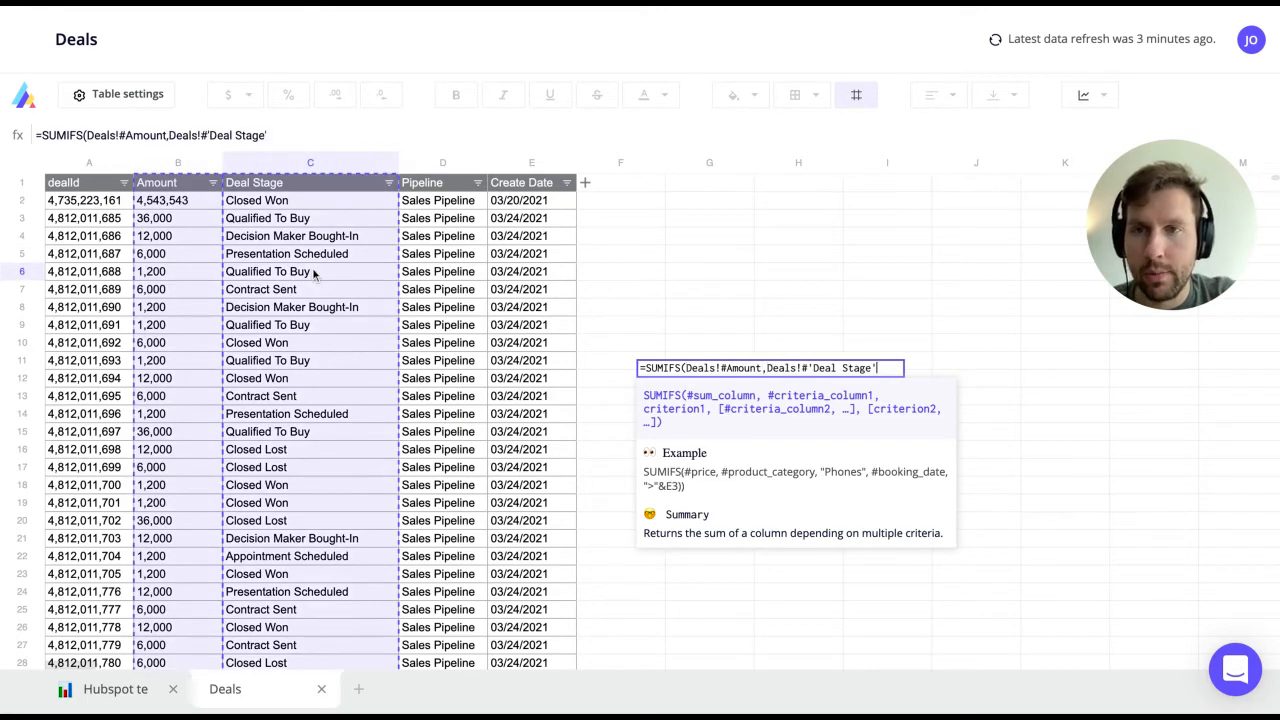
left_click(98, 688)
type(",")
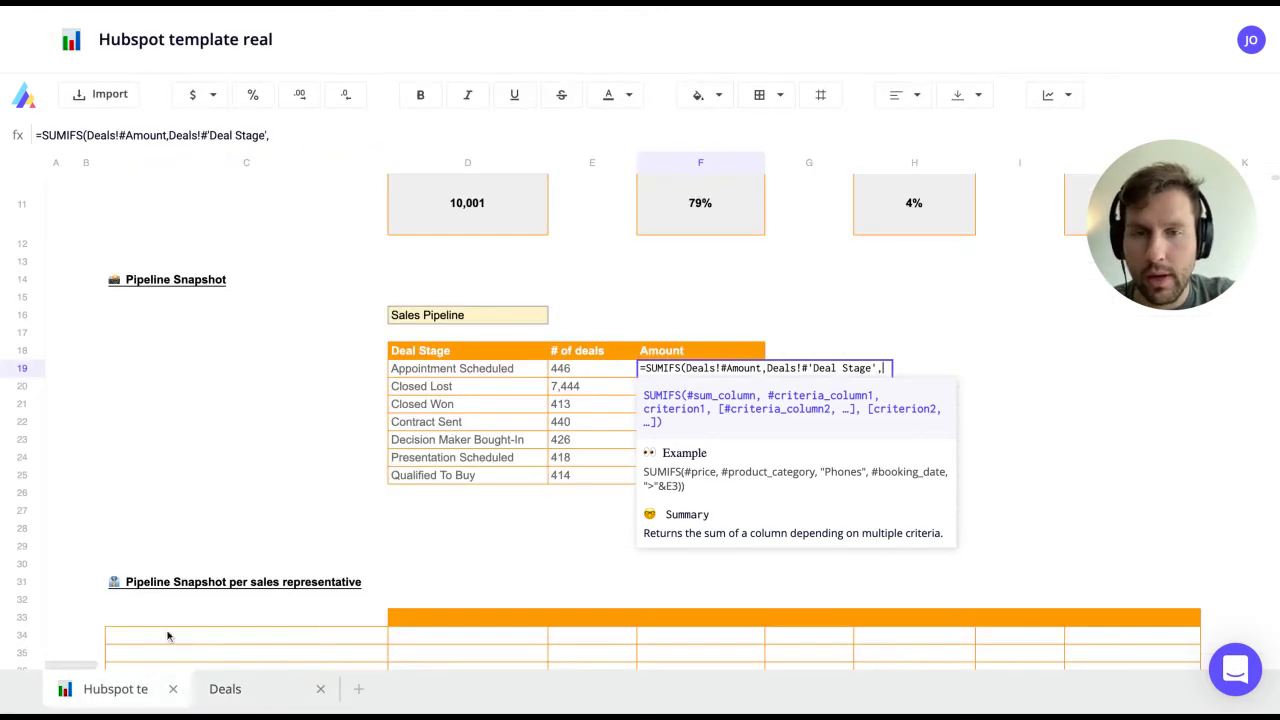
left_click(499, 369)
type(",")
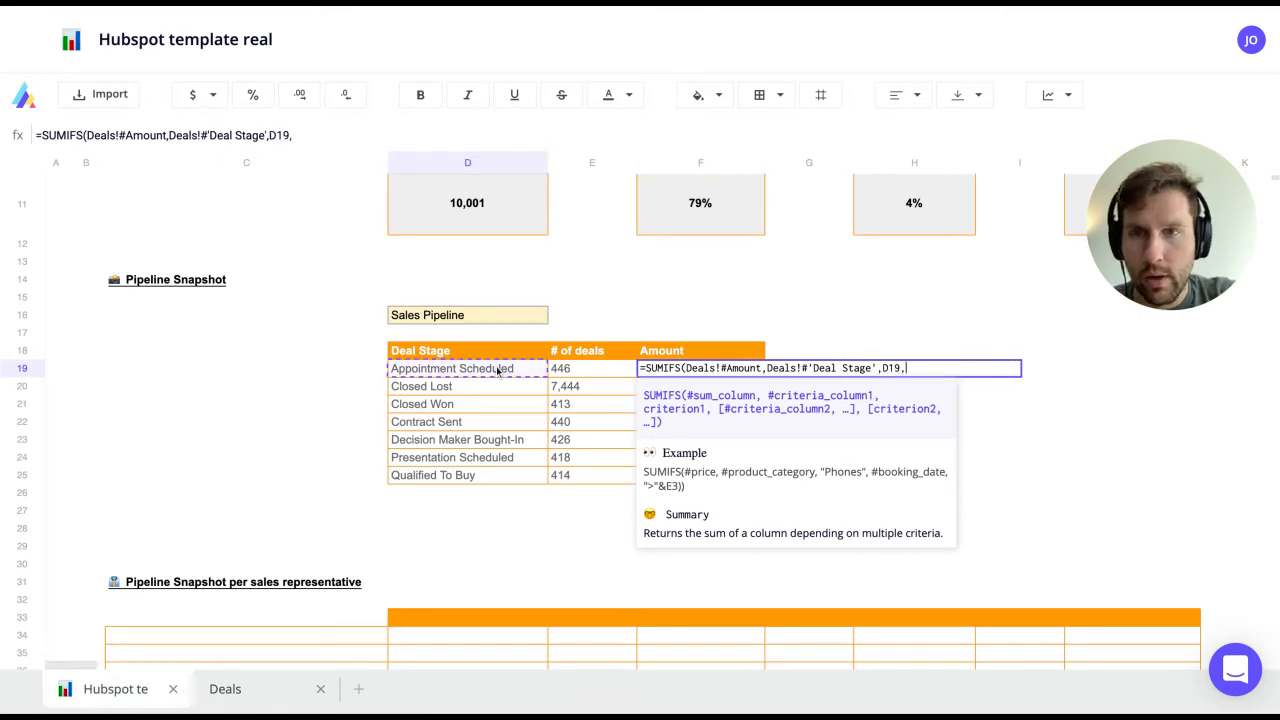
left_click(228, 688)
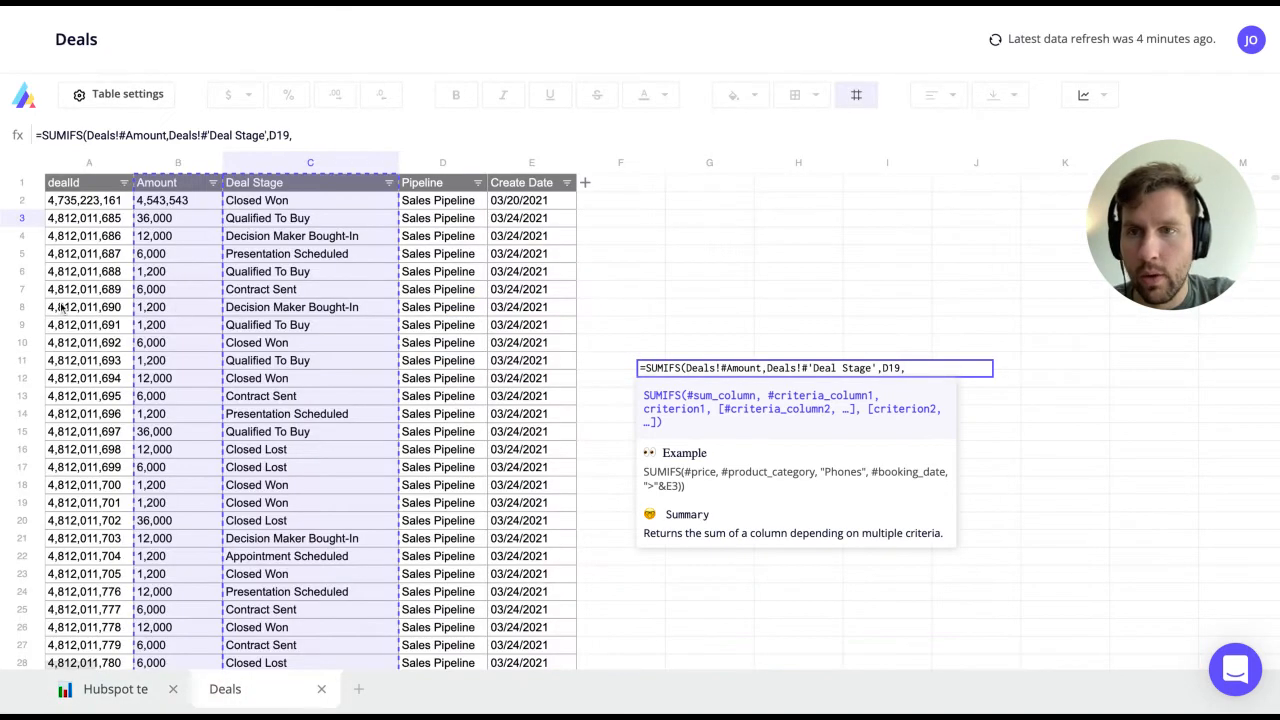
left_click(437, 256)
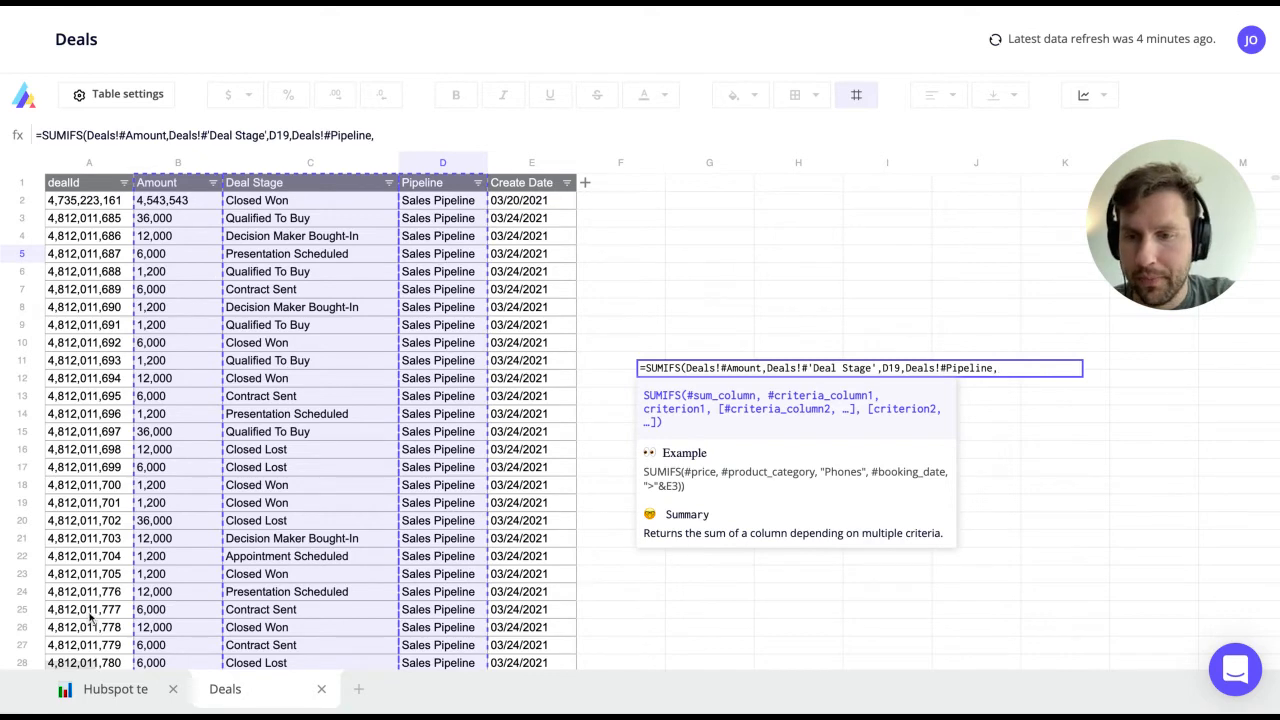
left_click(110, 690)
left_click(453, 322)
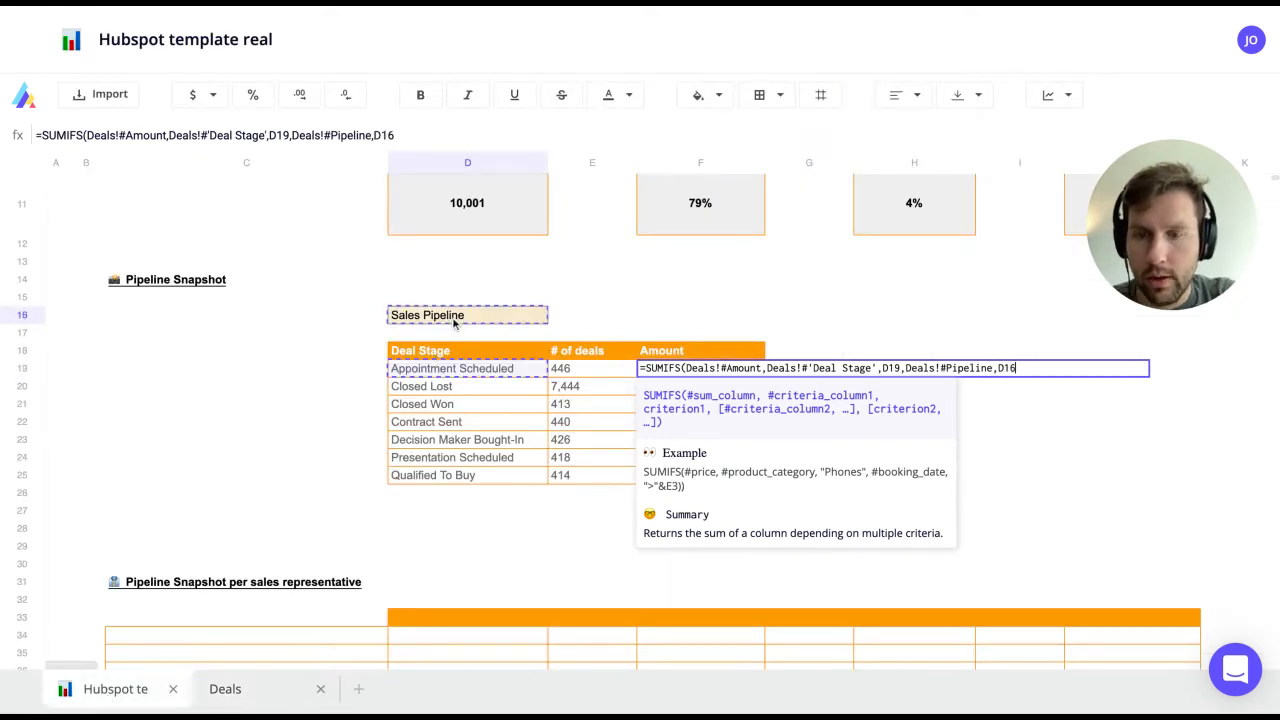
type(")")
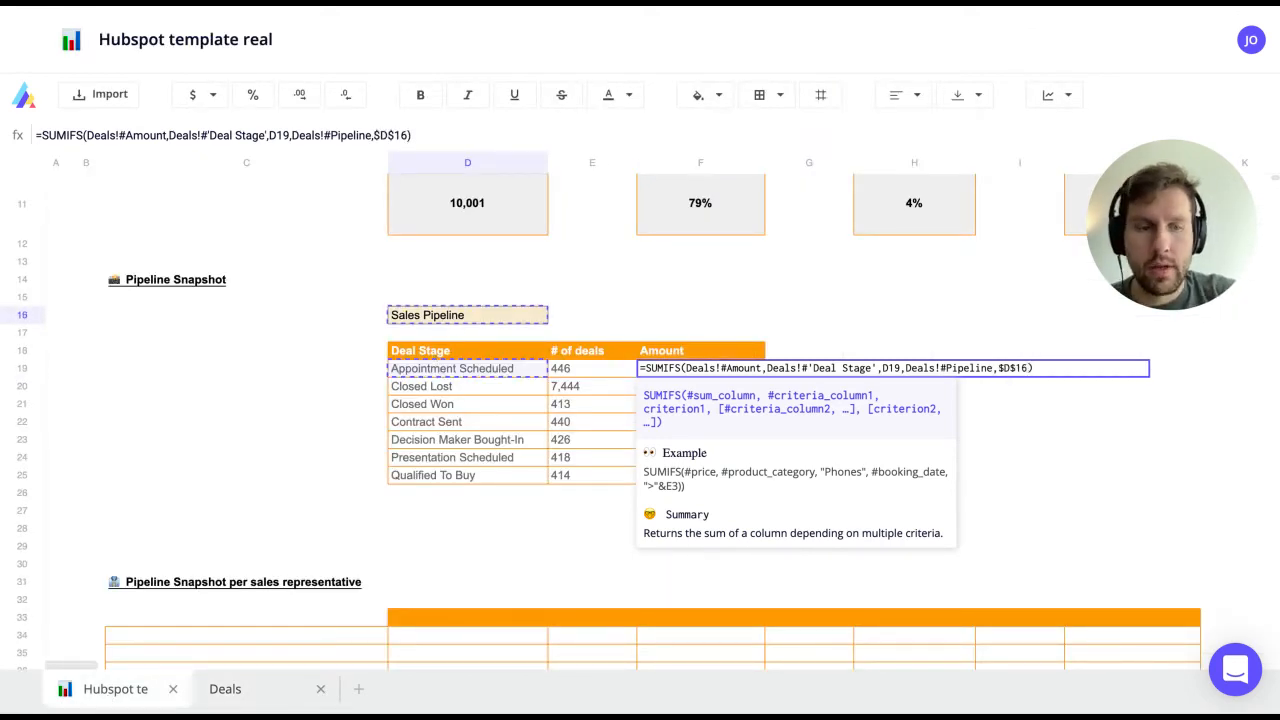
key("Return")
Step: Extend the SUMIFS amount formula down F19:F25 across all seven deal stages
key("Up")
key("shift+Down")
key("shift+Down")
key("shift+Down")
key("shift+Down")
key("shift+Down")
key("shift+Down")
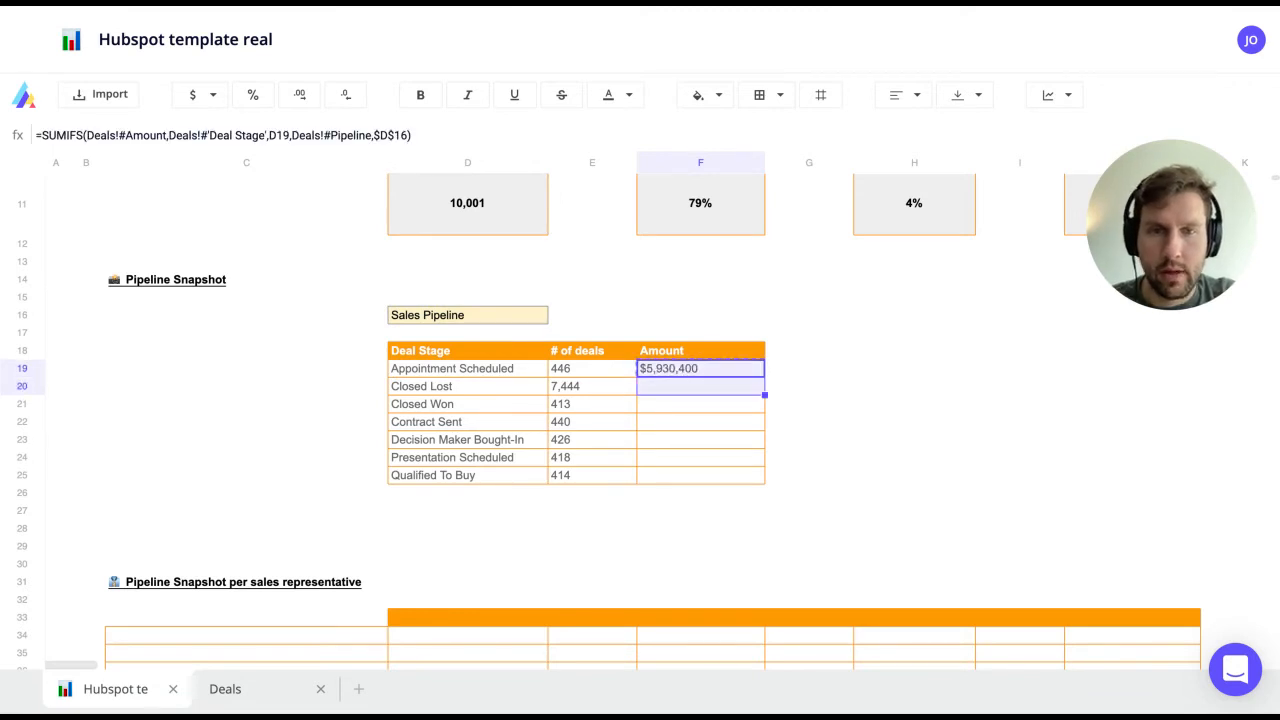
key("Escape")
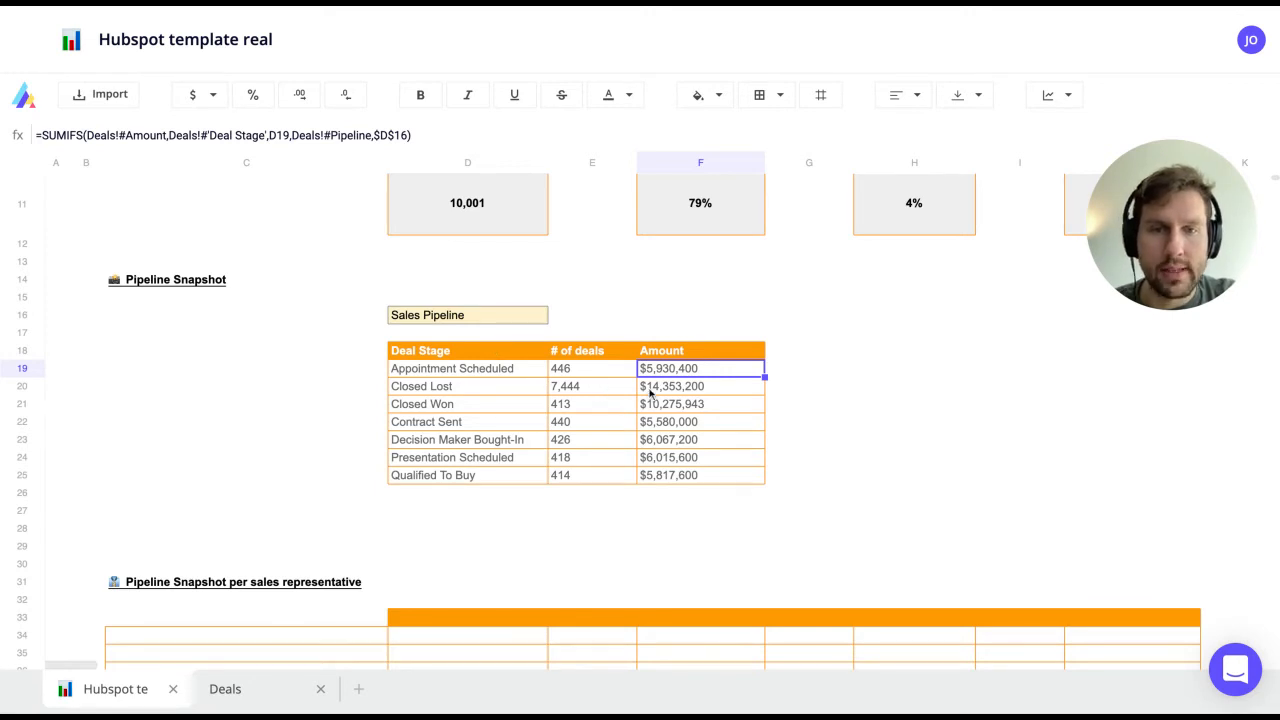
scroll(650, 395, "up", 1)
left_click(683, 259)
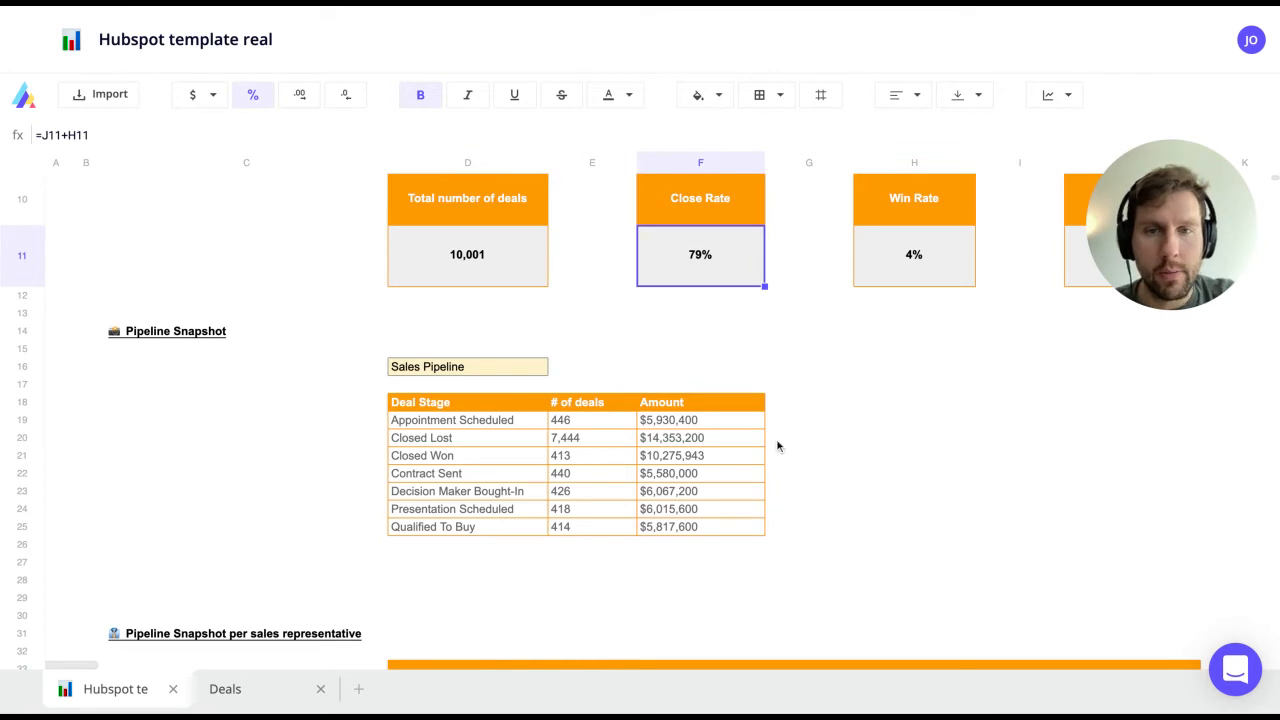
scroll(778, 446, "down", 1)
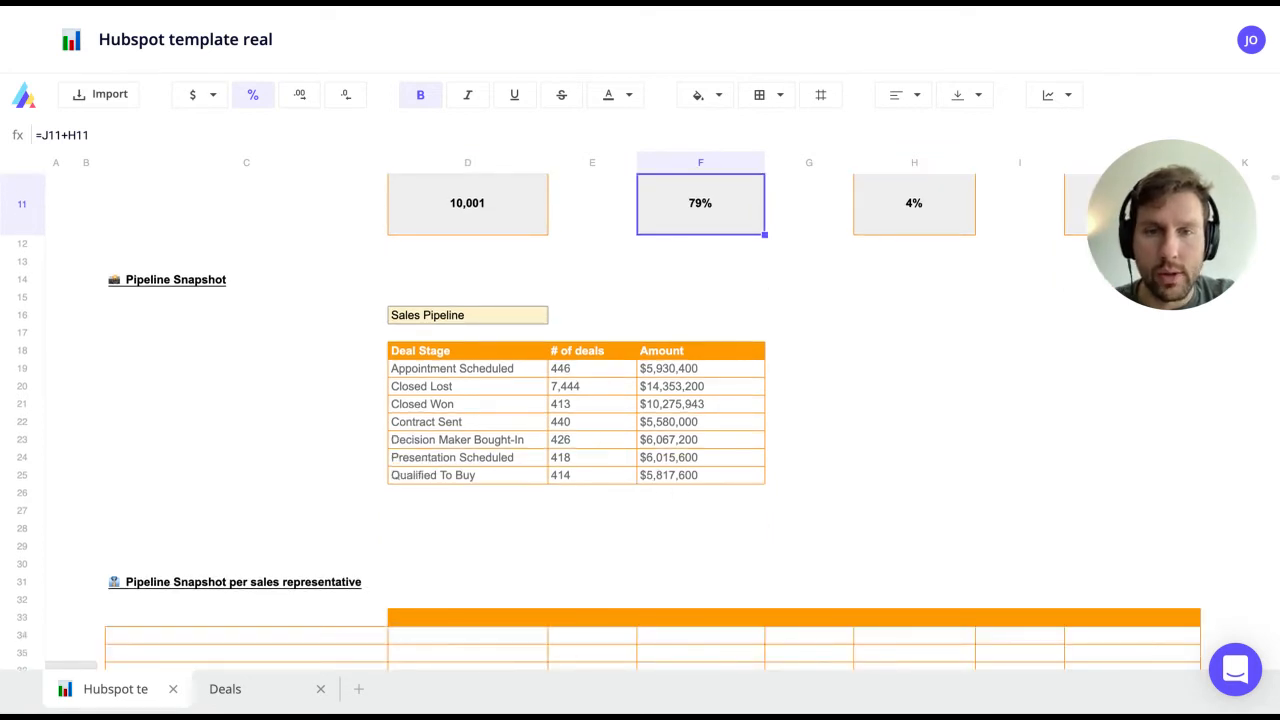
scroll(778, 446, "down", 2)
scroll(607, 432, "down", 1)
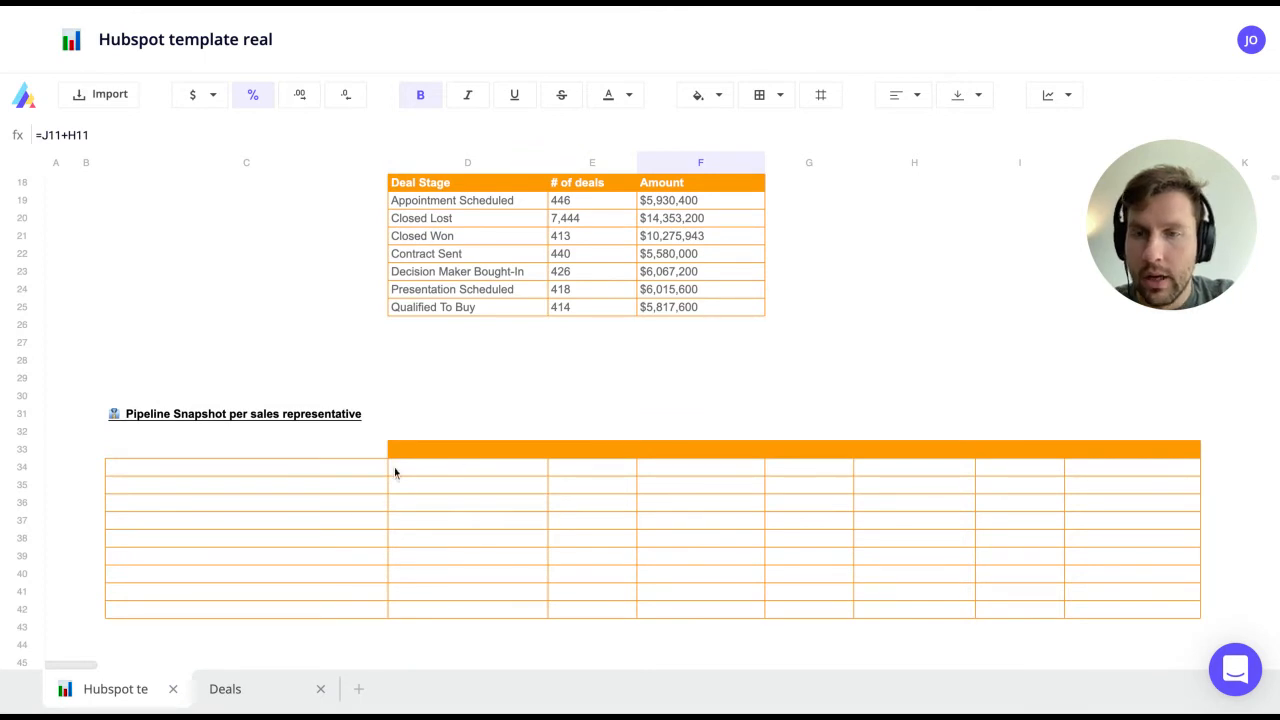
scroll(440, 315, "up", 1)
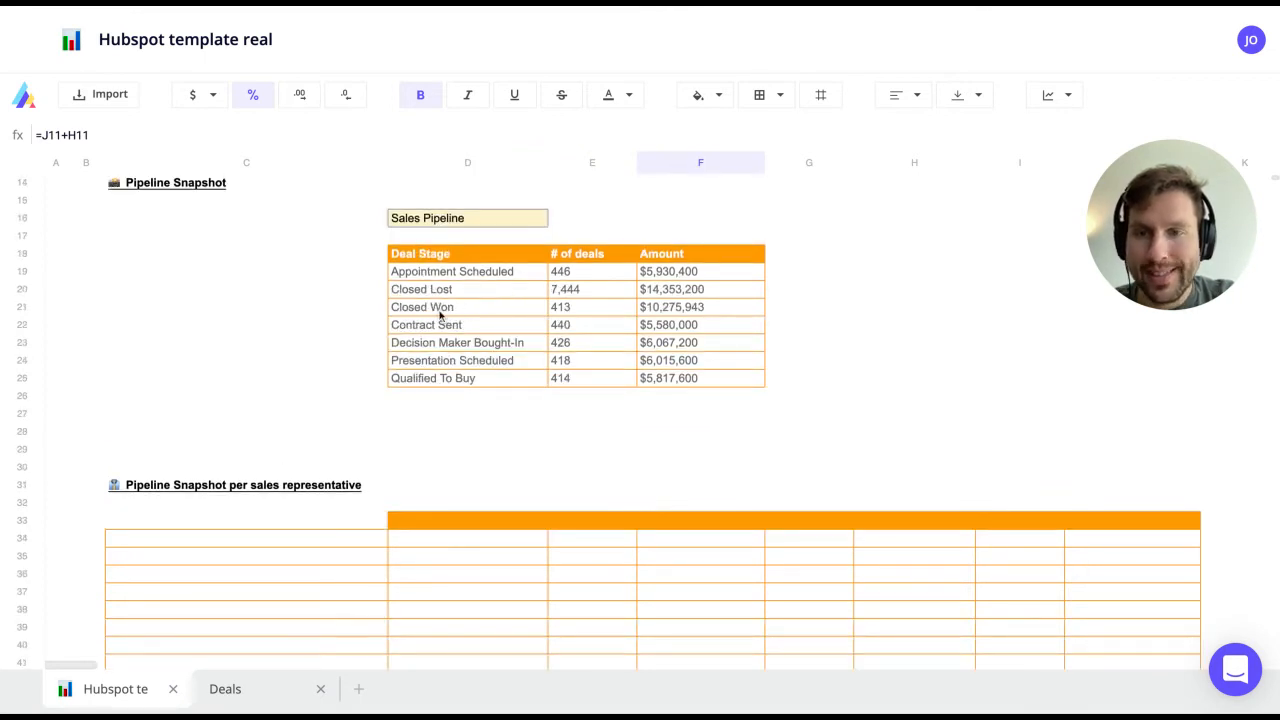
scroll(360, 440, "down", 1)
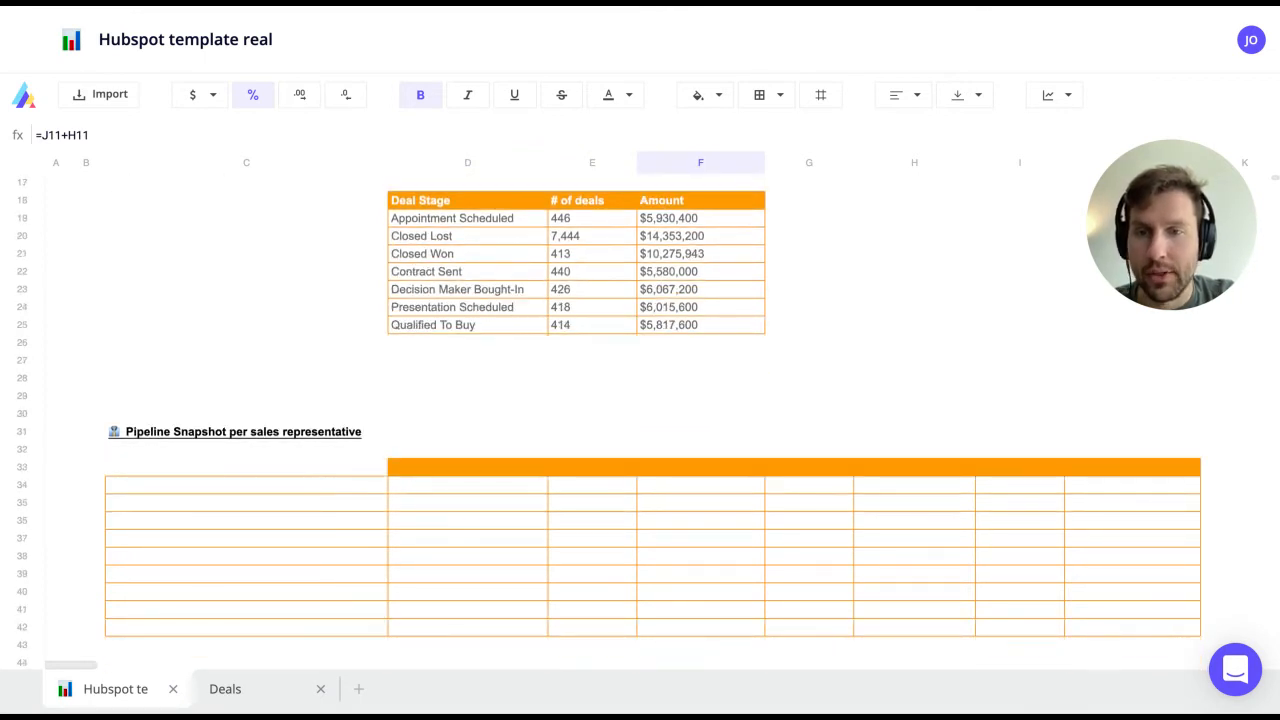
left_click_drag(328, 484, 322, 627)
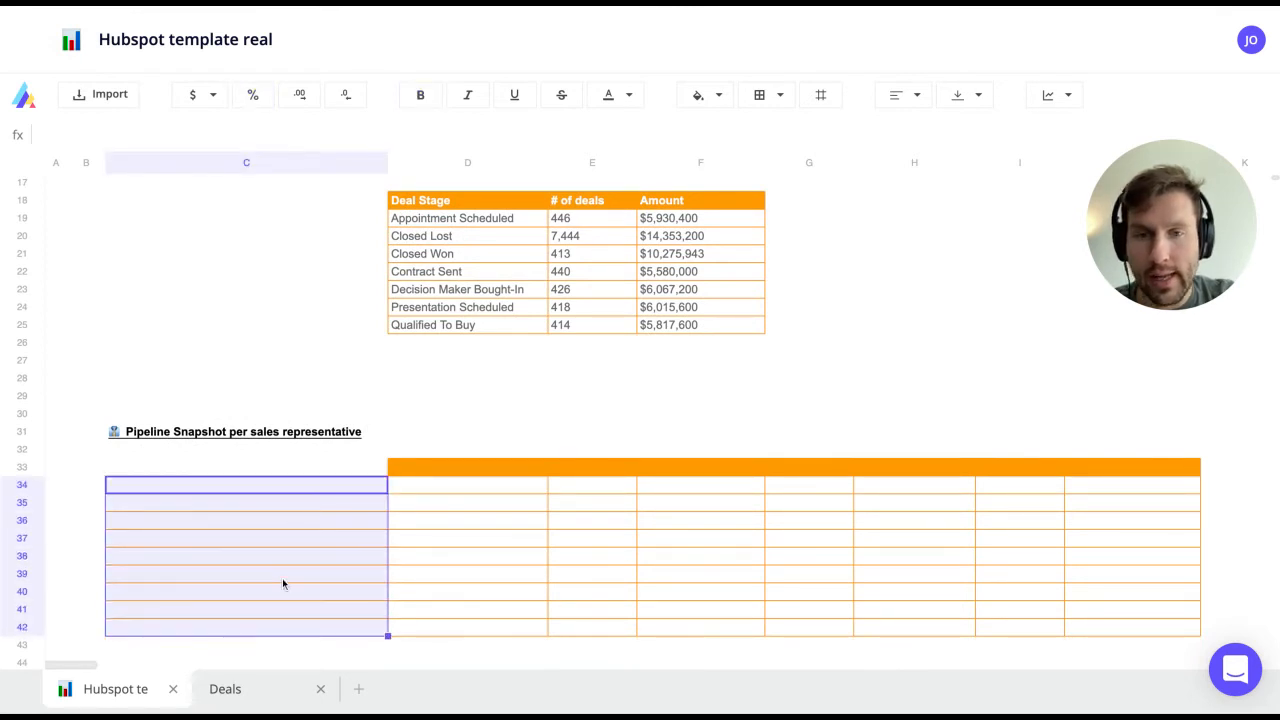
Step: Copy the seven deal stages from D19:D25 and paste them transposed into the D33 header row
left_click(464, 466)
key("shift+Right")
key("shift+Right")
key("shift+Right")
key("shift+Right")
key("shift+Right")
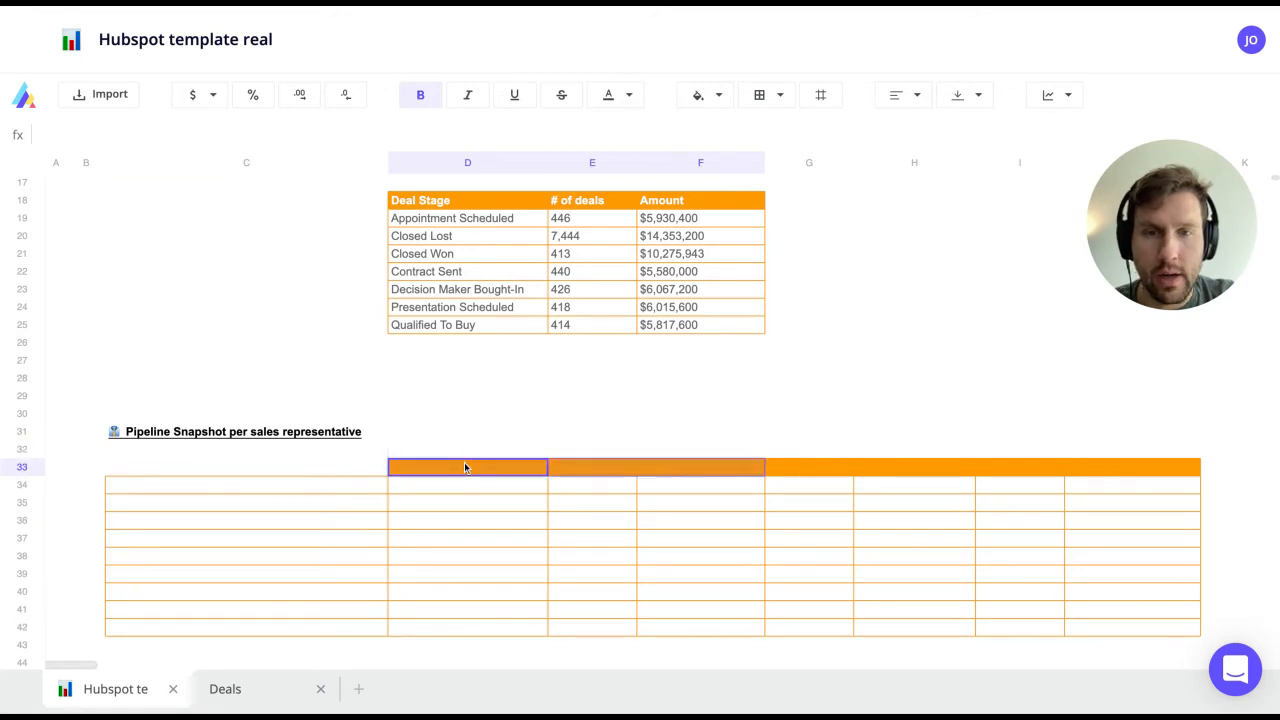
left_click(670, 457)
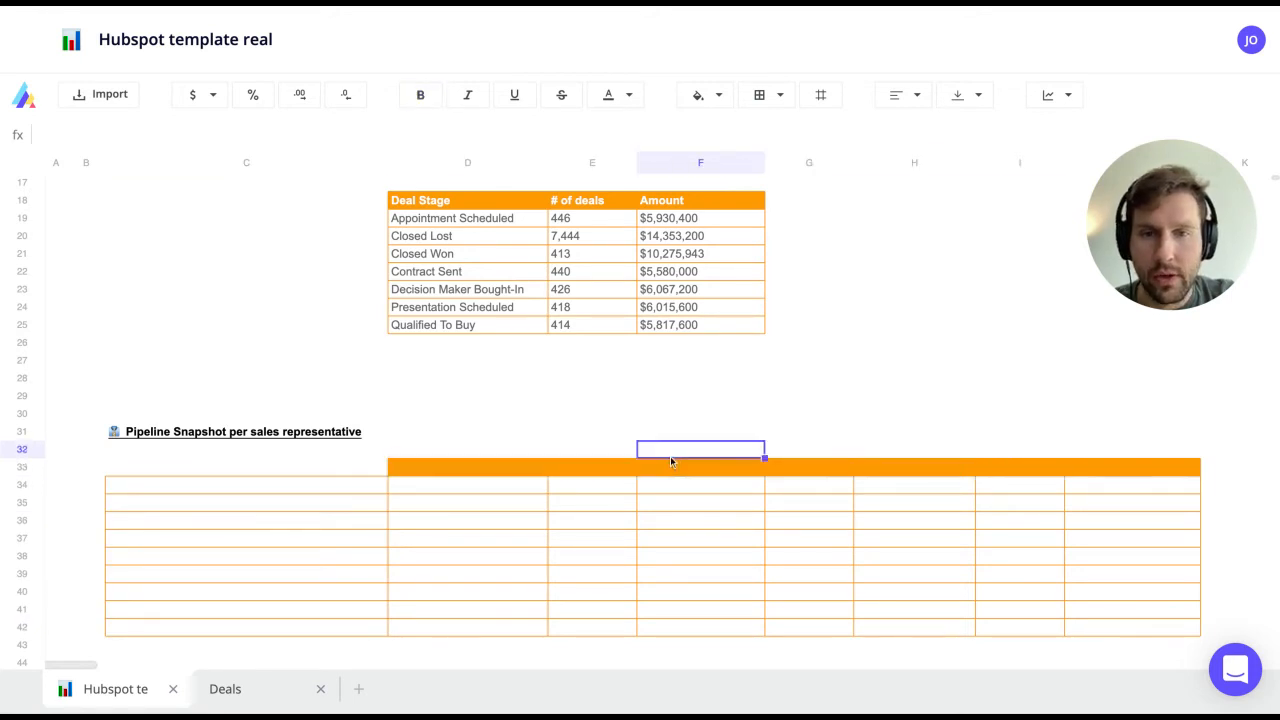
left_click(471, 218)
key("shift+Down")
key("shift+Down")
key("shift+Down")
key("shift+Down")
key("shift+Down")
key("shift+Down")
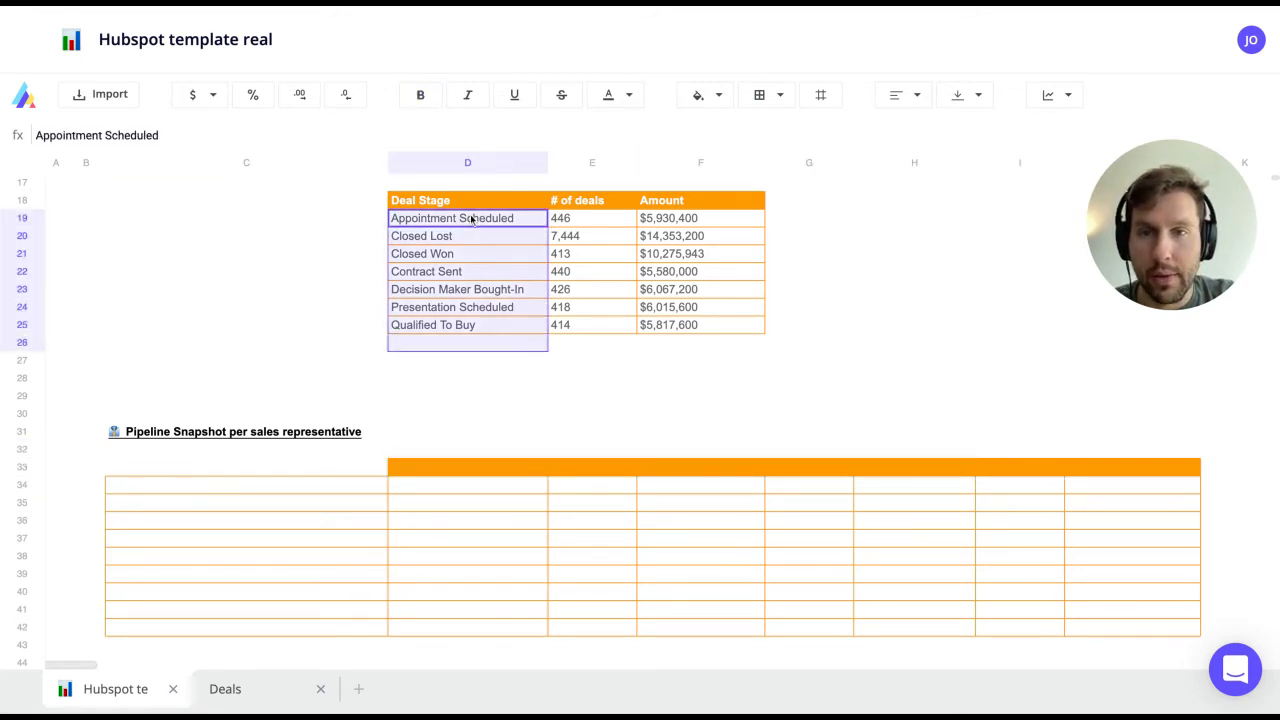
key("ctrl+c")
left_click(466, 466)
right_click(451, 467)
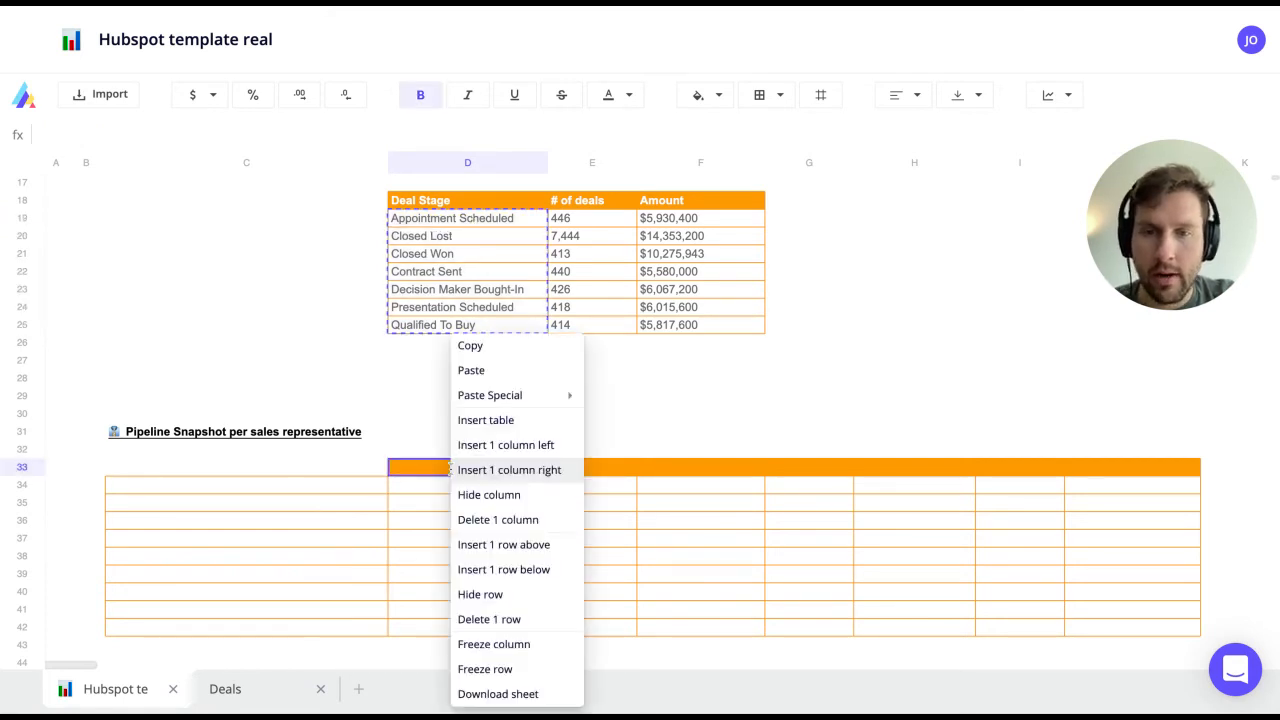
mouse_move(488, 400)
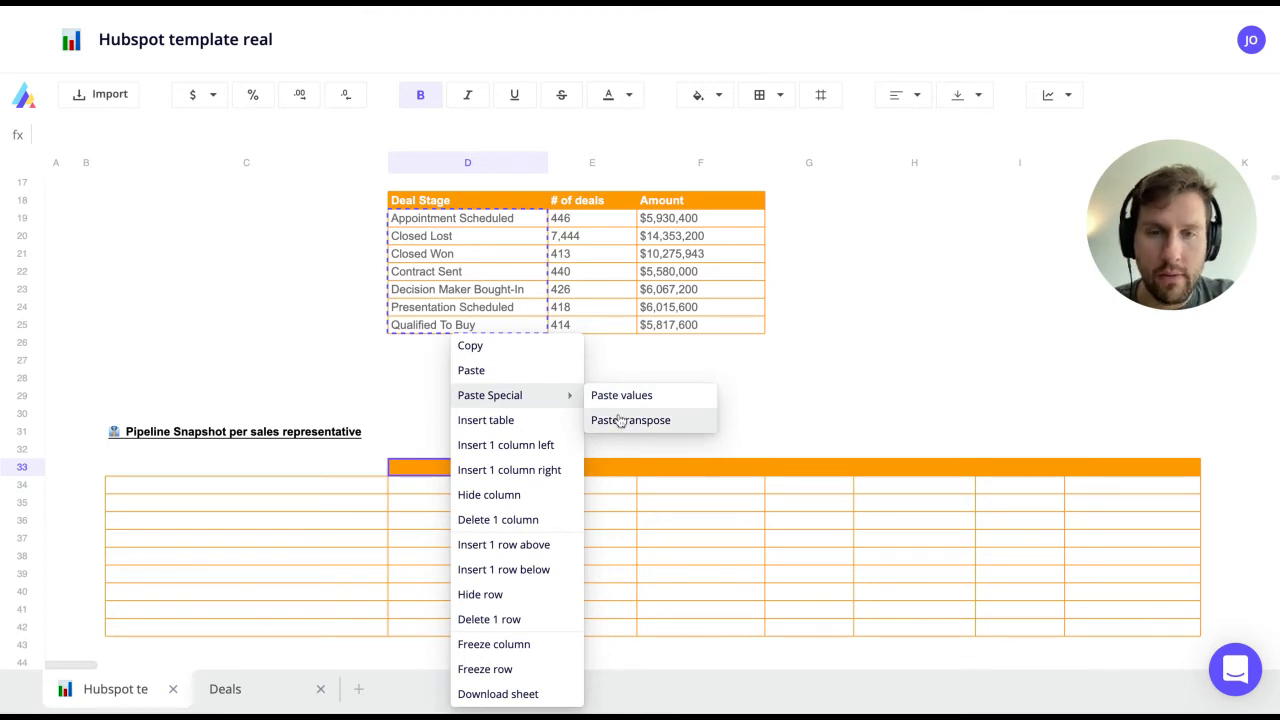
left_click(620, 420)
left_click(565, 503)
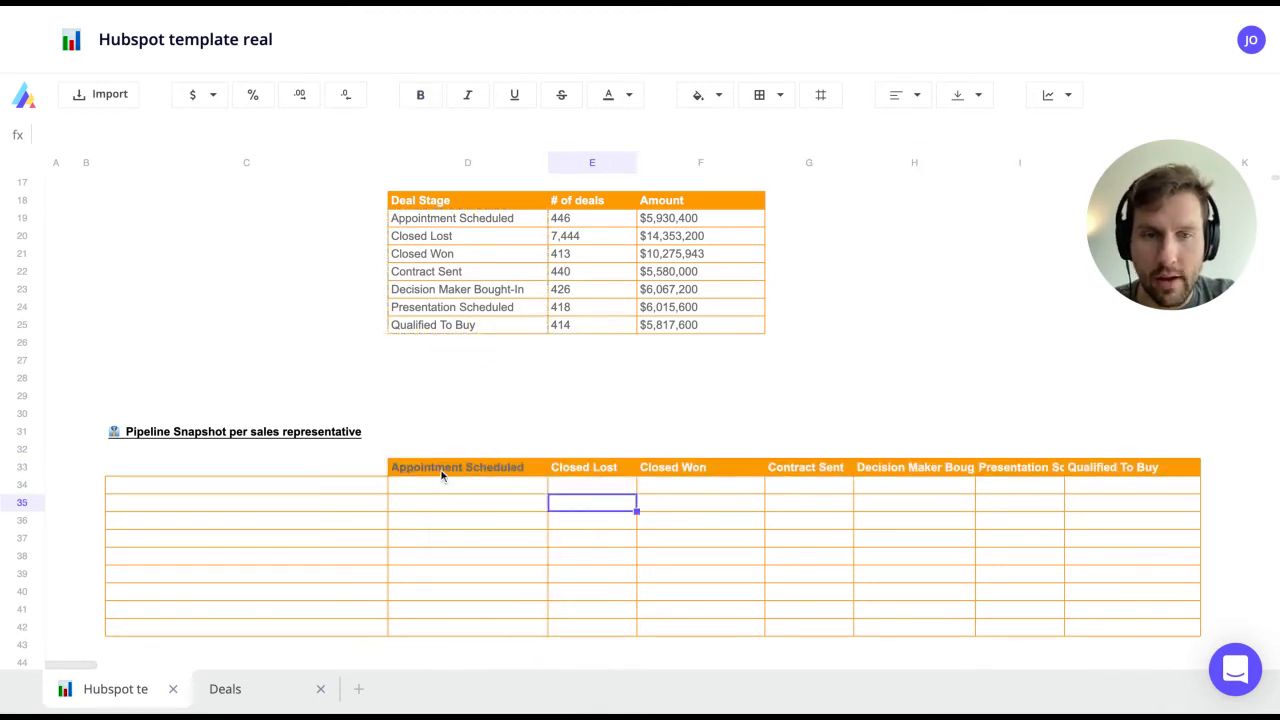
Step: Make the Appointment Scheduled header text in D33 white
left_click(602, 467)
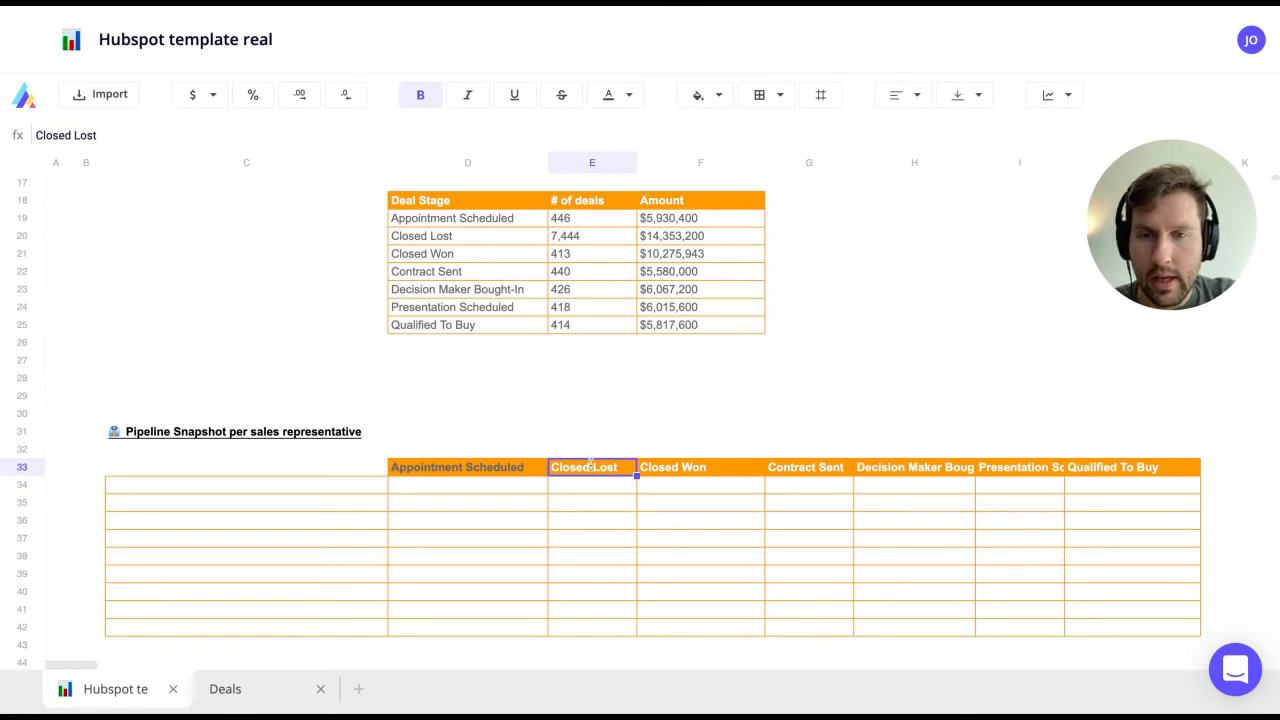
left_click(492, 467)
left_click(630, 97)
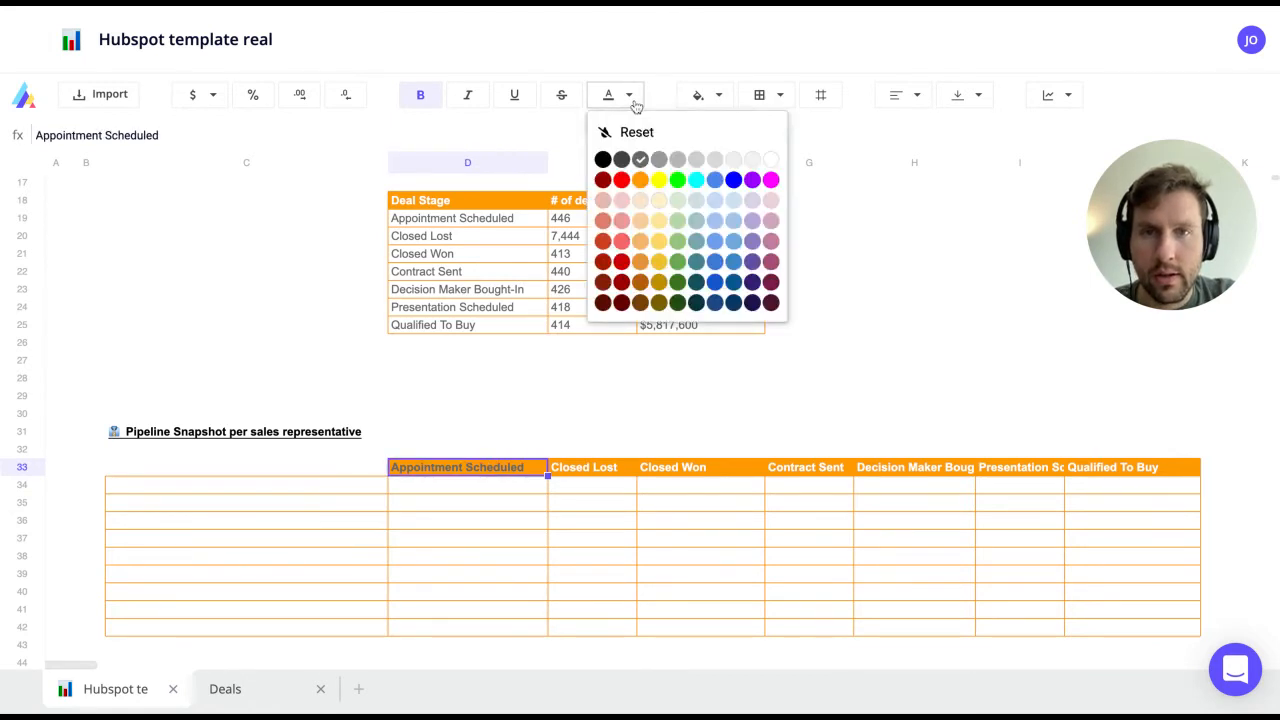
left_click(771, 161)
Step: Select the per-rep table's rep-name cells down the first column
left_click(289, 478)
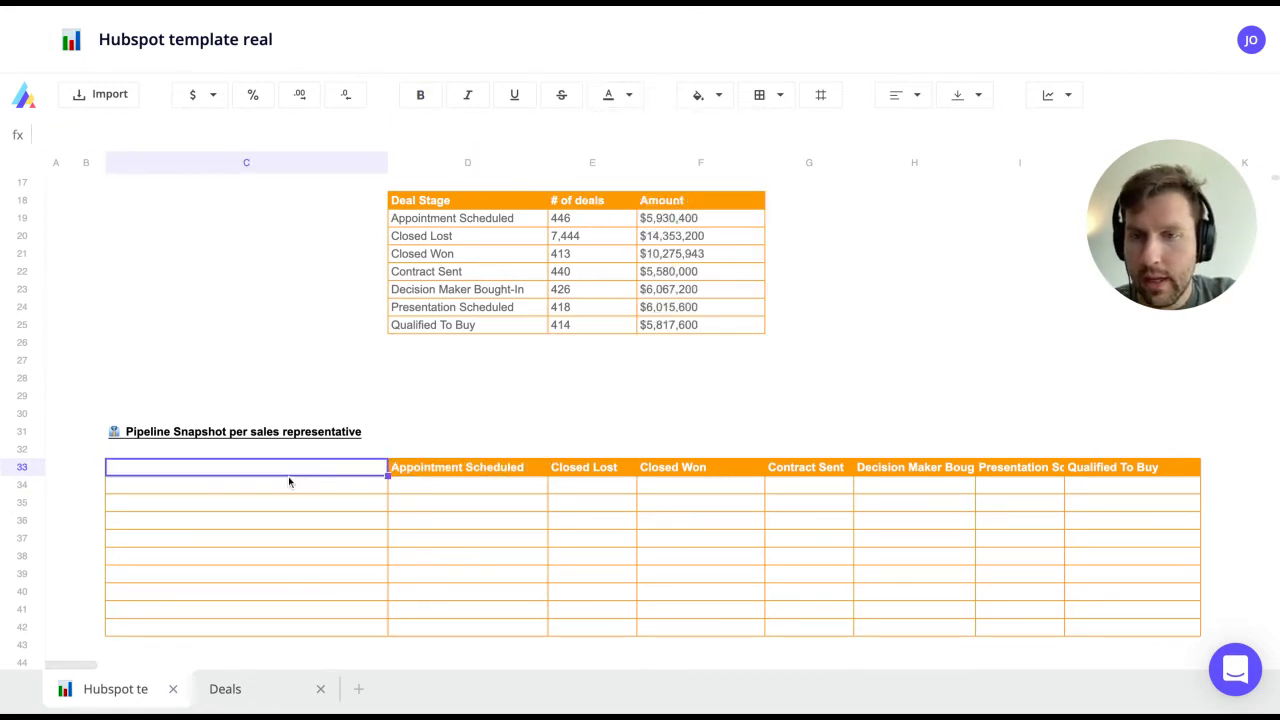
left_click(250, 489)
key("shift+Down")
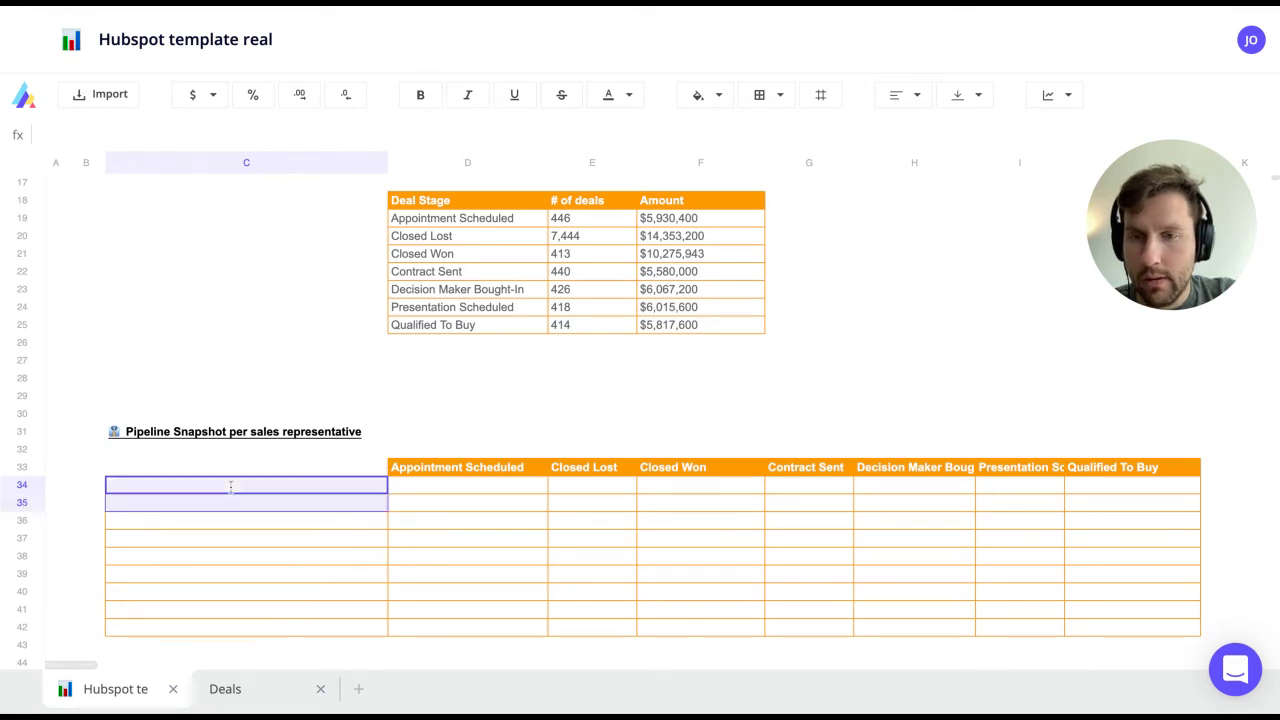
key("shift+Down")
key("shift+Down")
key("shift+Down")
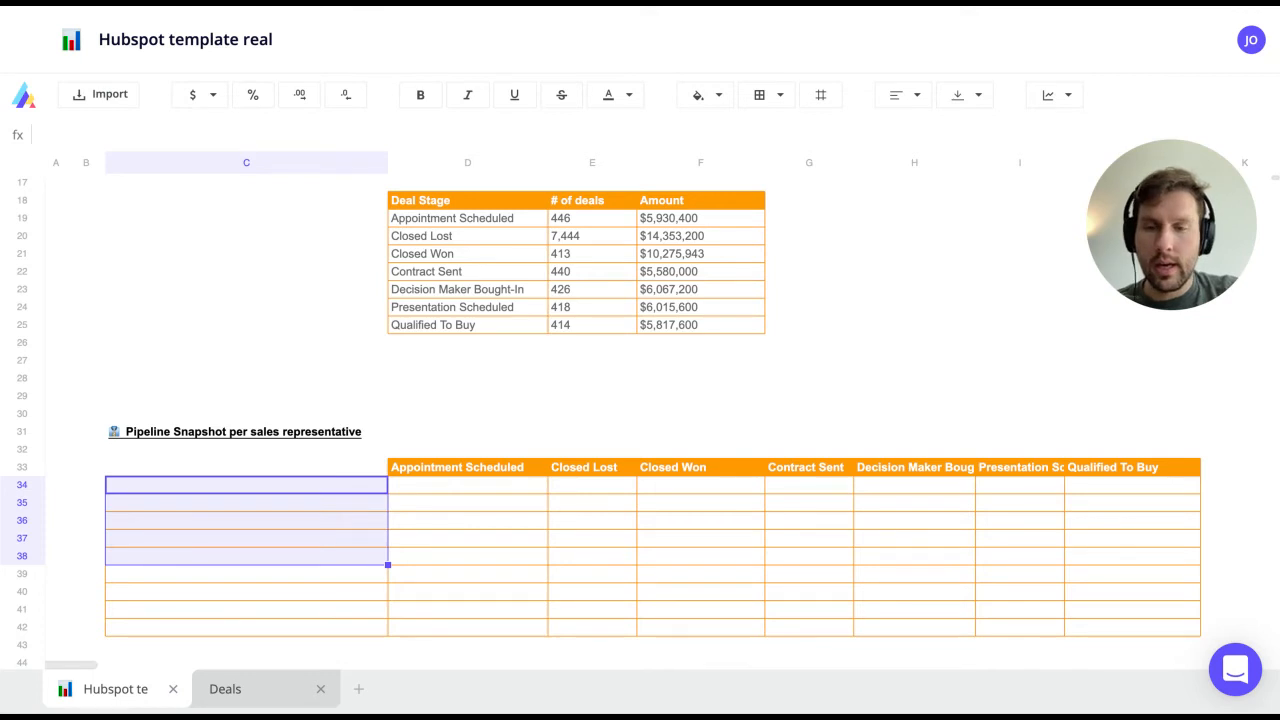
Step: Re-import the Deals table with the Deal owner column ticked after searching 'own'
left_click(243, 689)
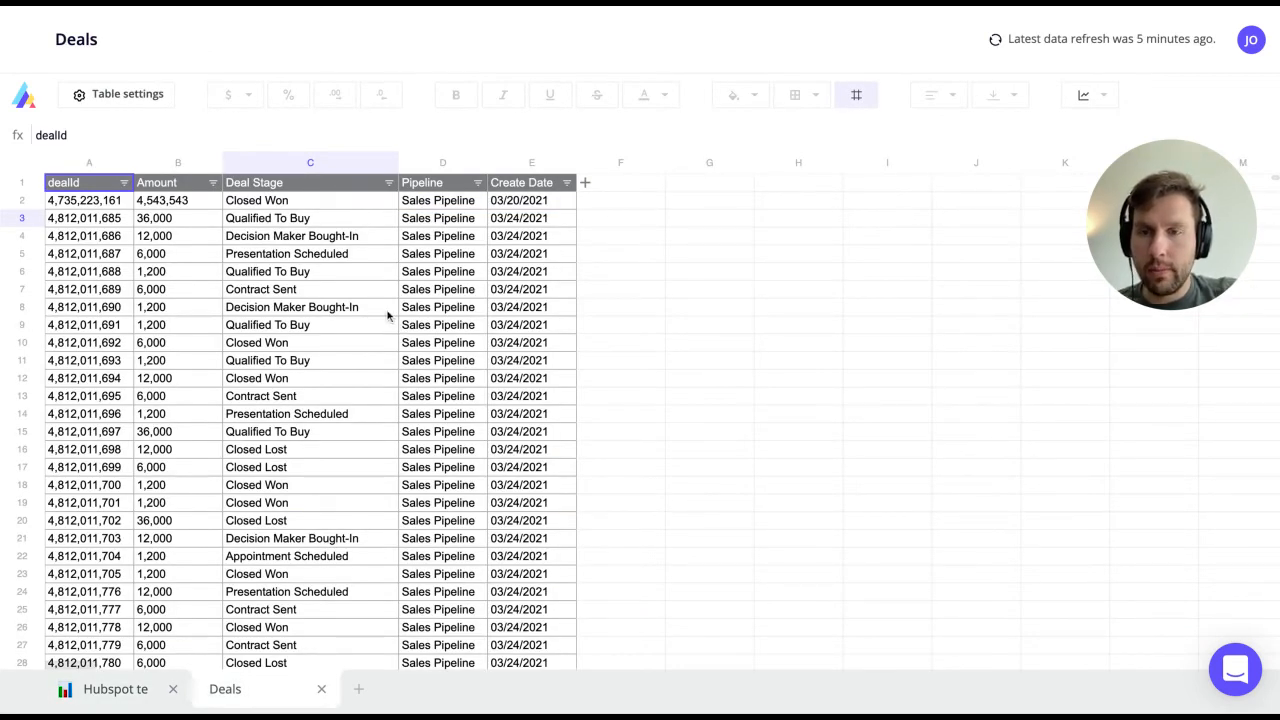
left_click(302, 205)
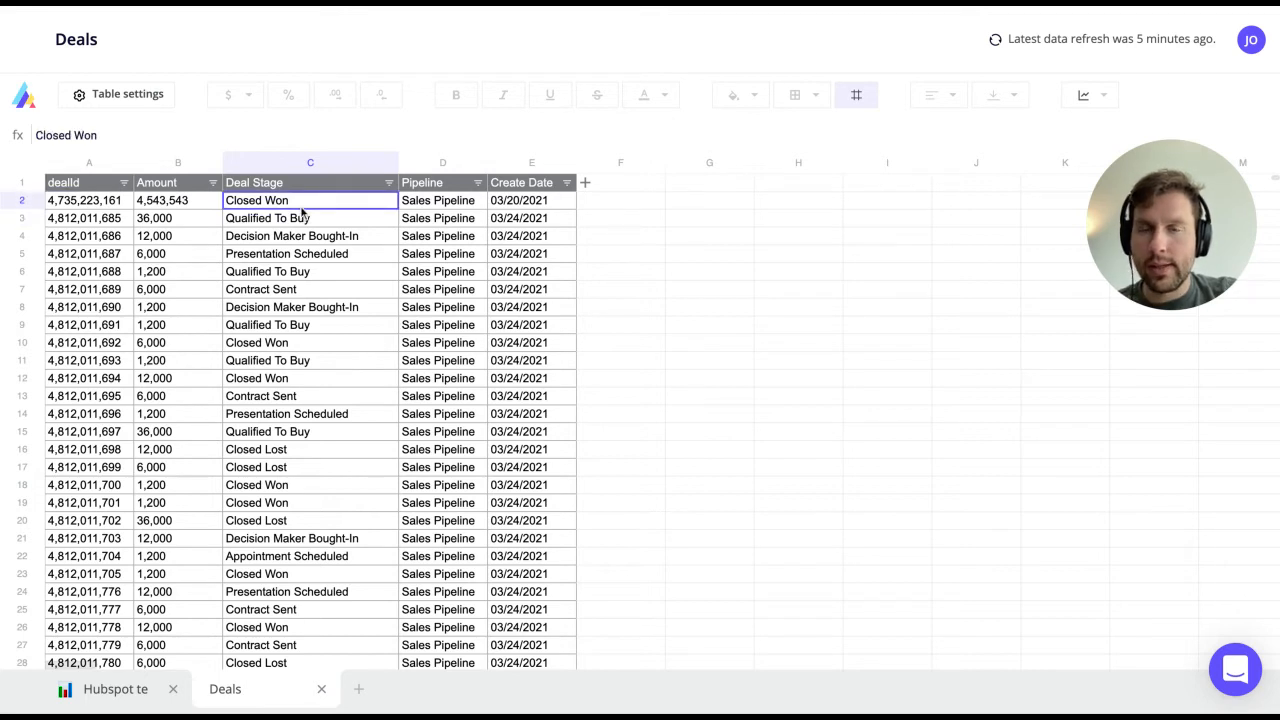
right_click(302, 206)
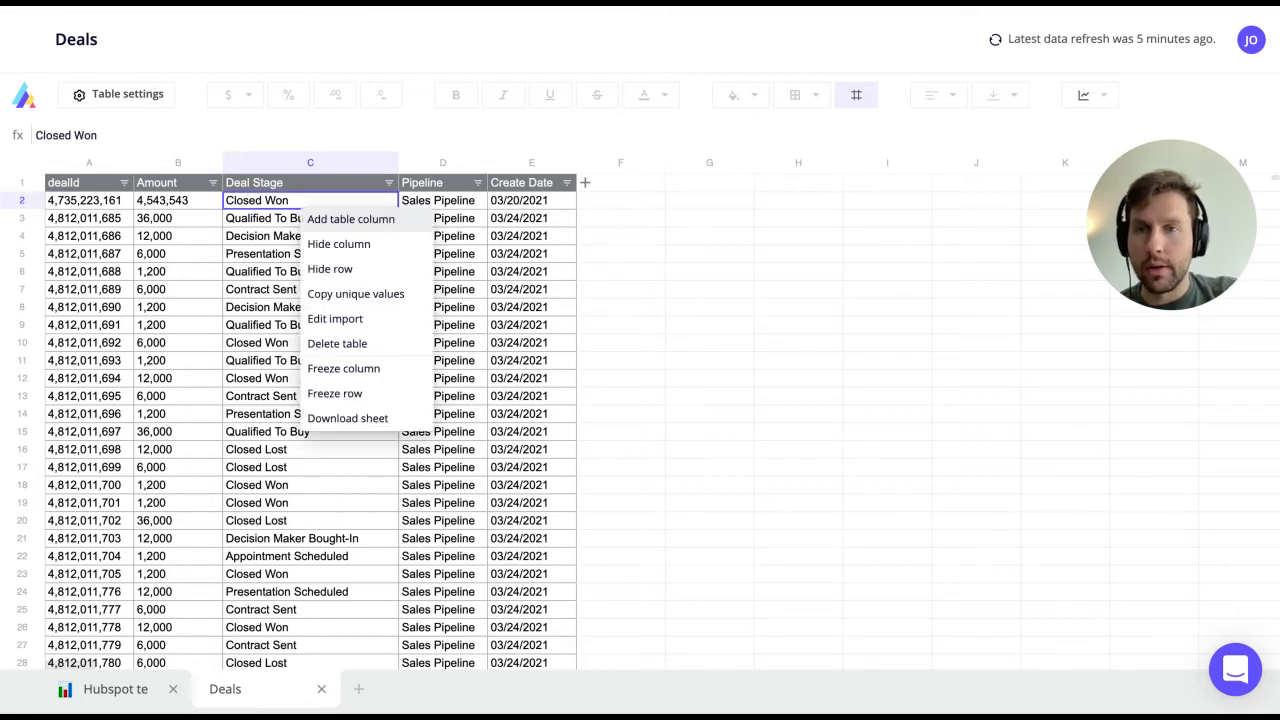
left_click(220, 218)
left_click(138, 100)
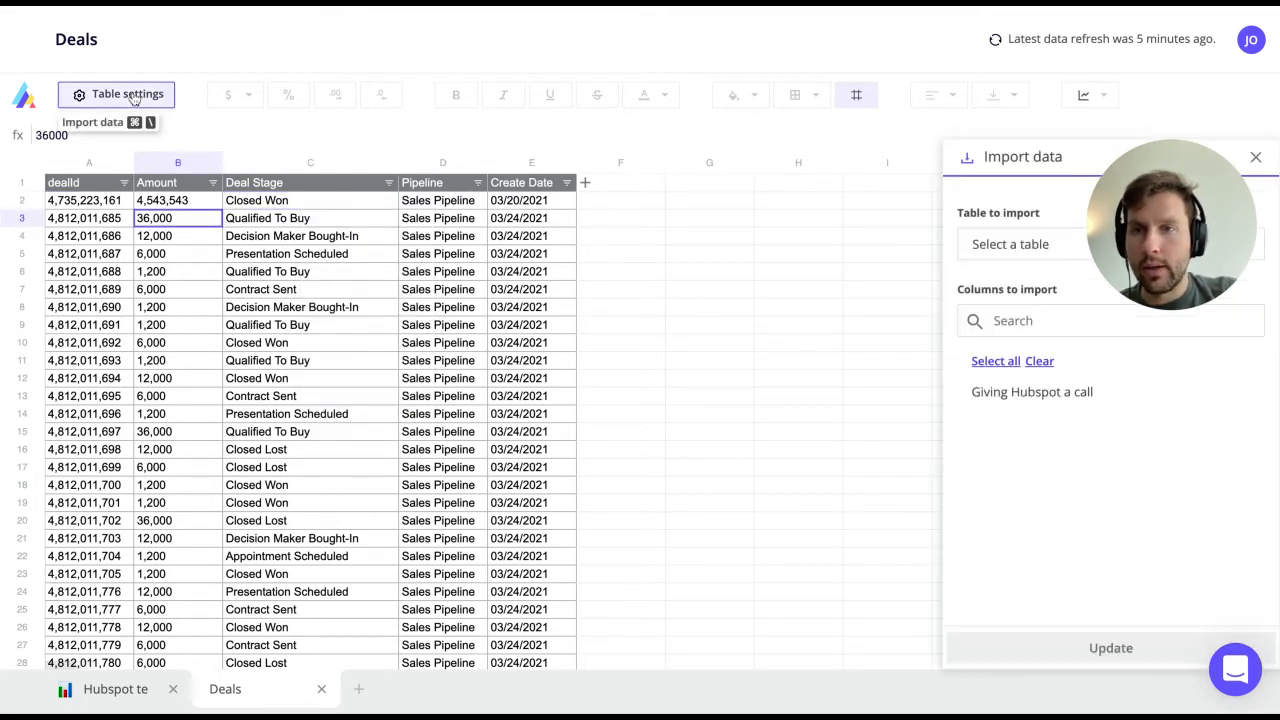
left_click(1038, 322)
type("own")
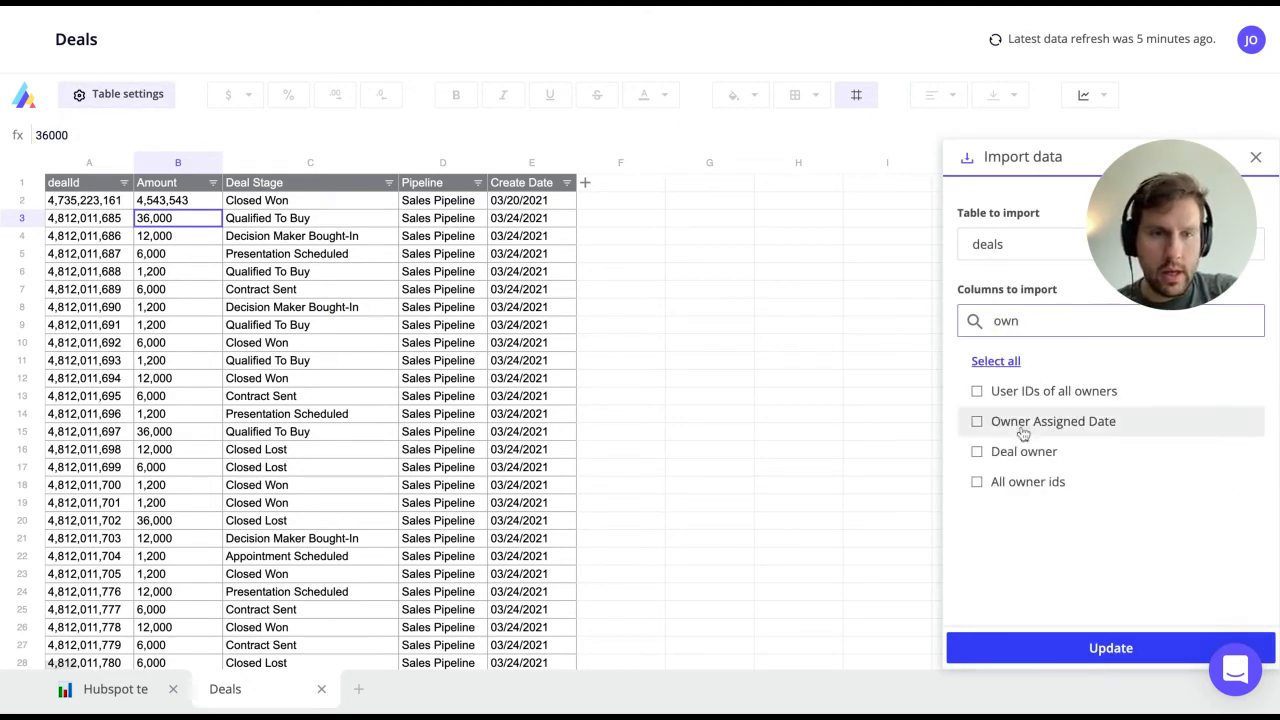
left_click(1010, 453)
left_click(1140, 645)
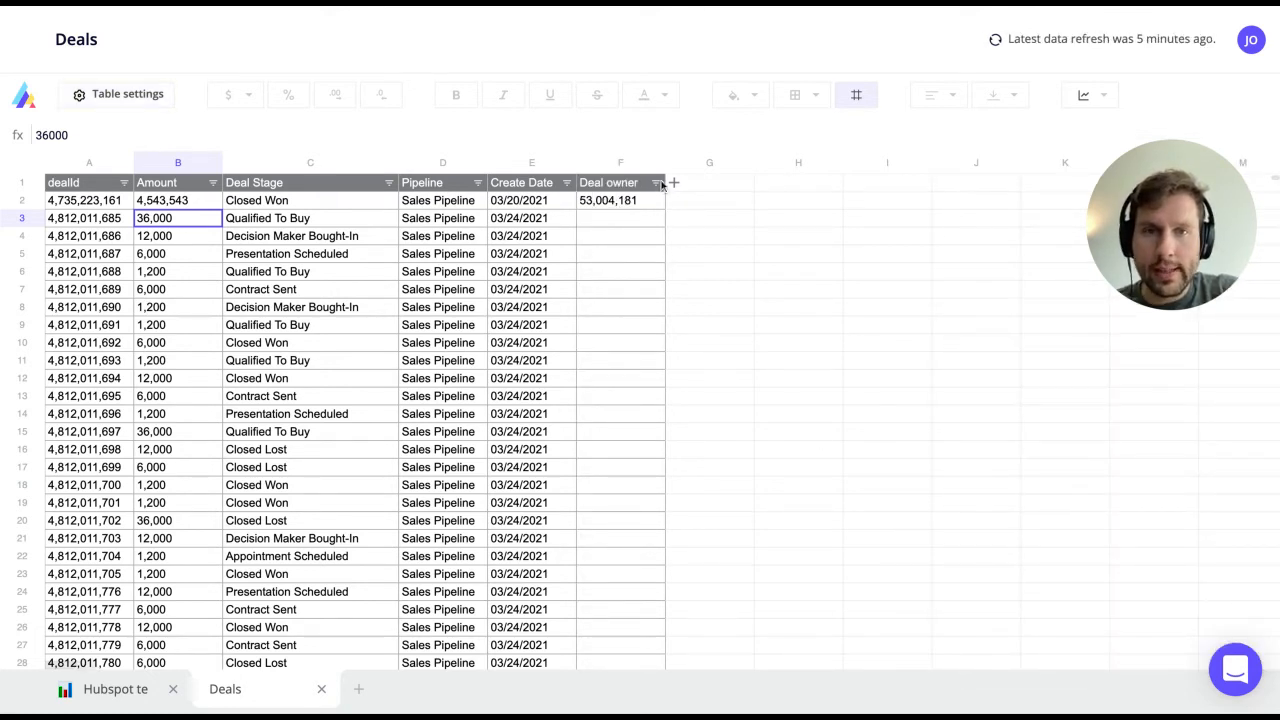
left_click(656, 183)
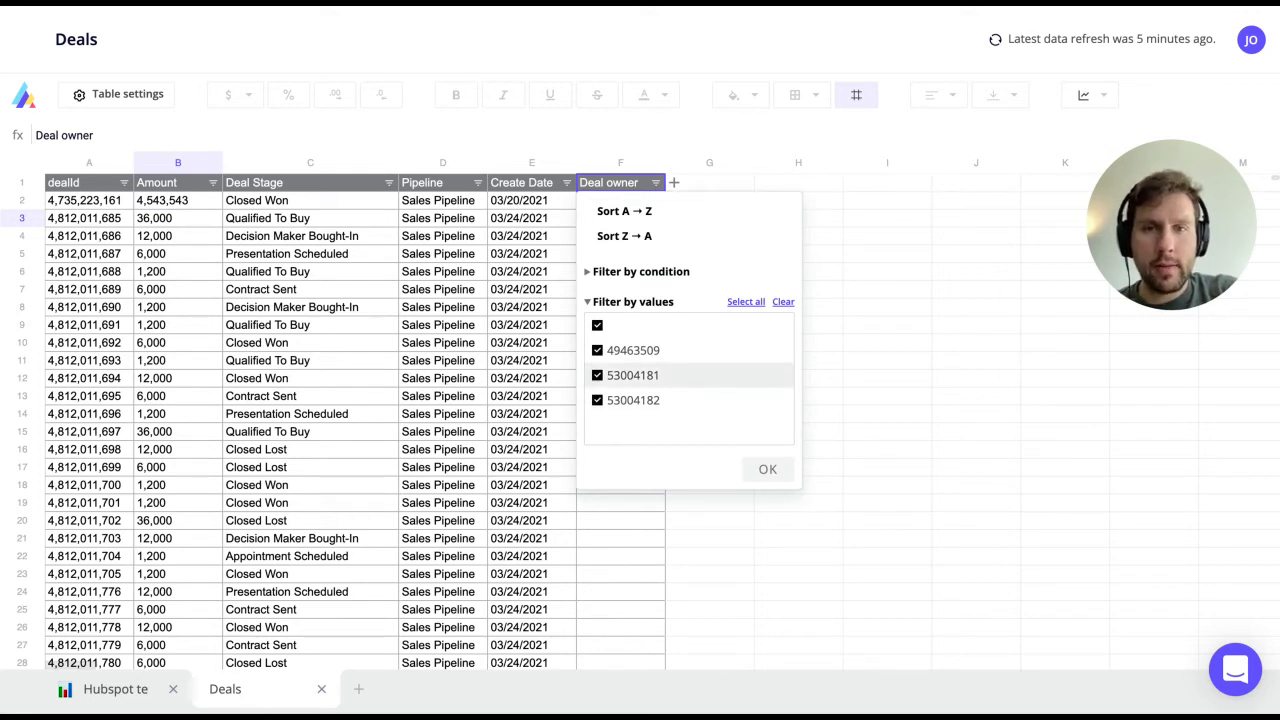
left_click(882, 341)
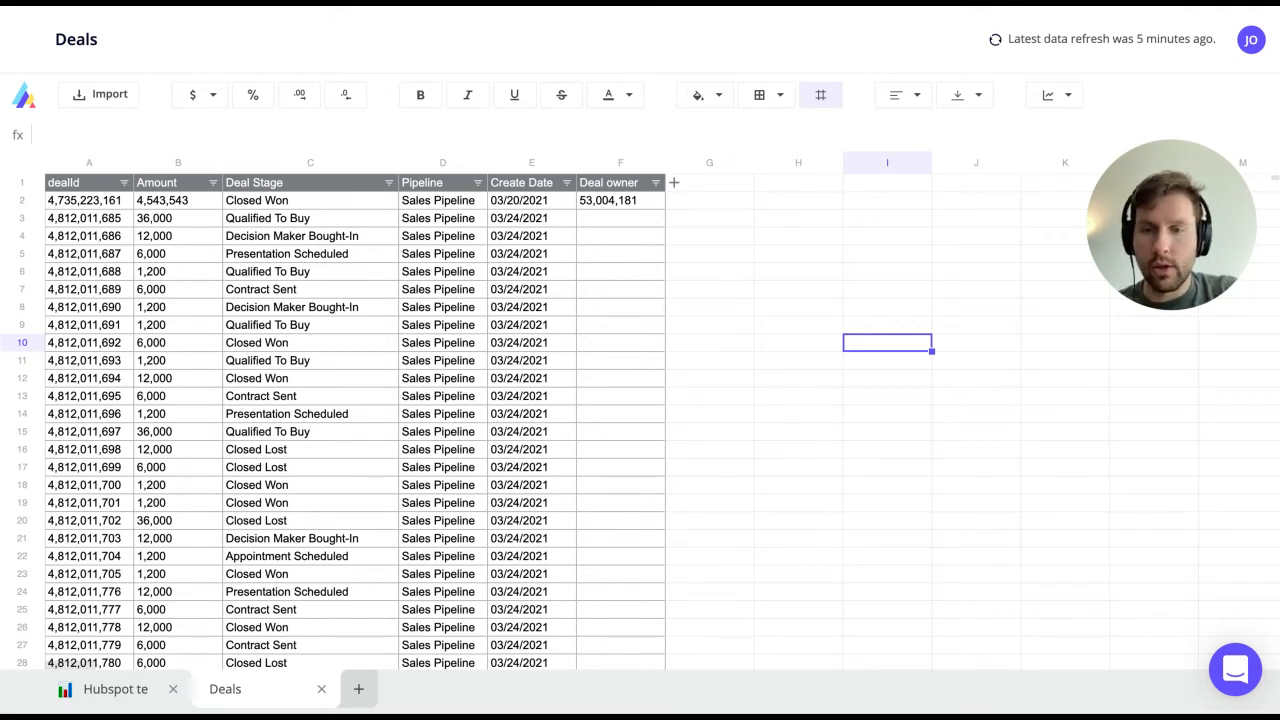
Step: Create a new blank sheet named Owners
left_click(358, 688)
type("Onwe")
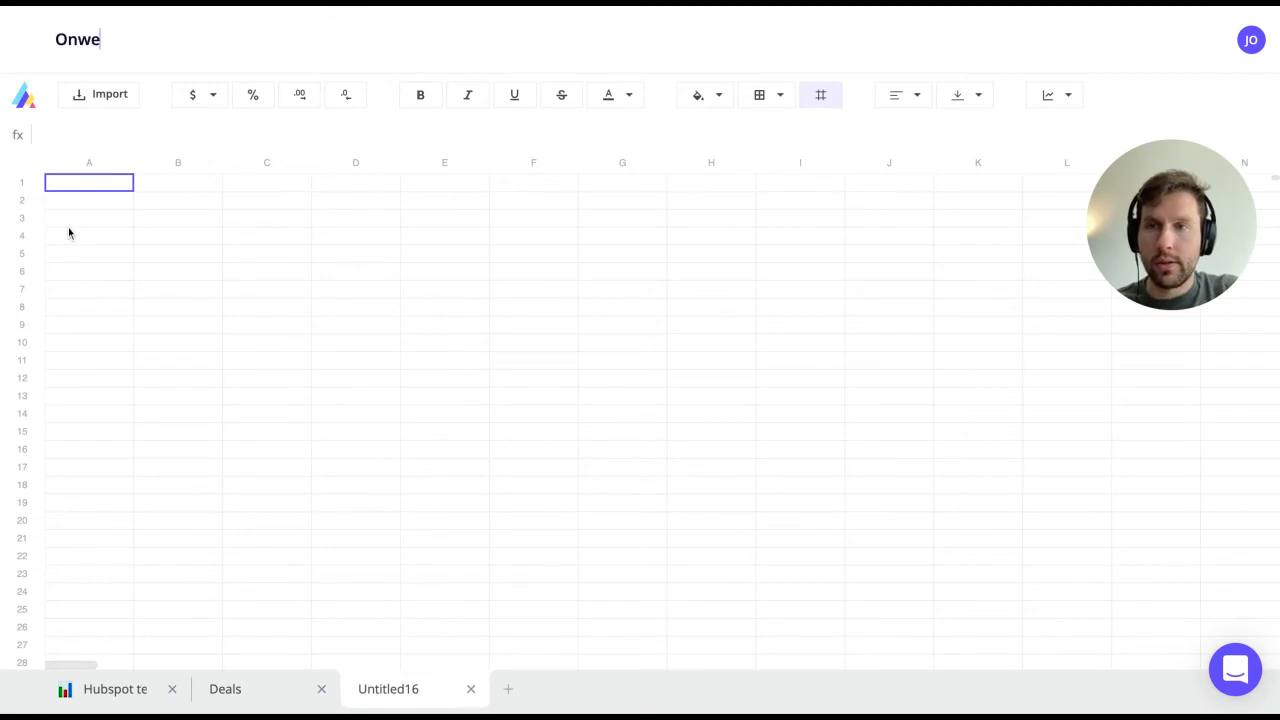
key("BackSpace")
key("BackSpace")
key("BackSpace")
type("wners")
key("Return")
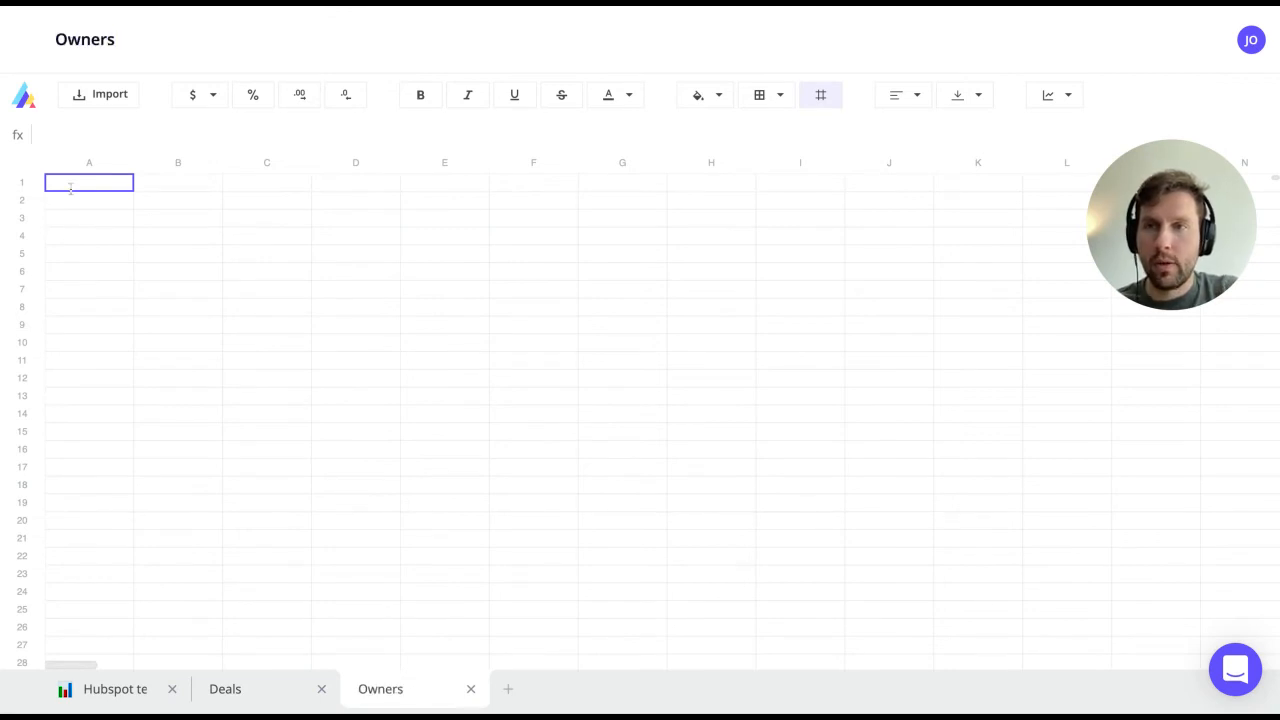
Step: Import every column of the owners table from July 2020 dev Hubspot into Owners
left_click(108, 95)
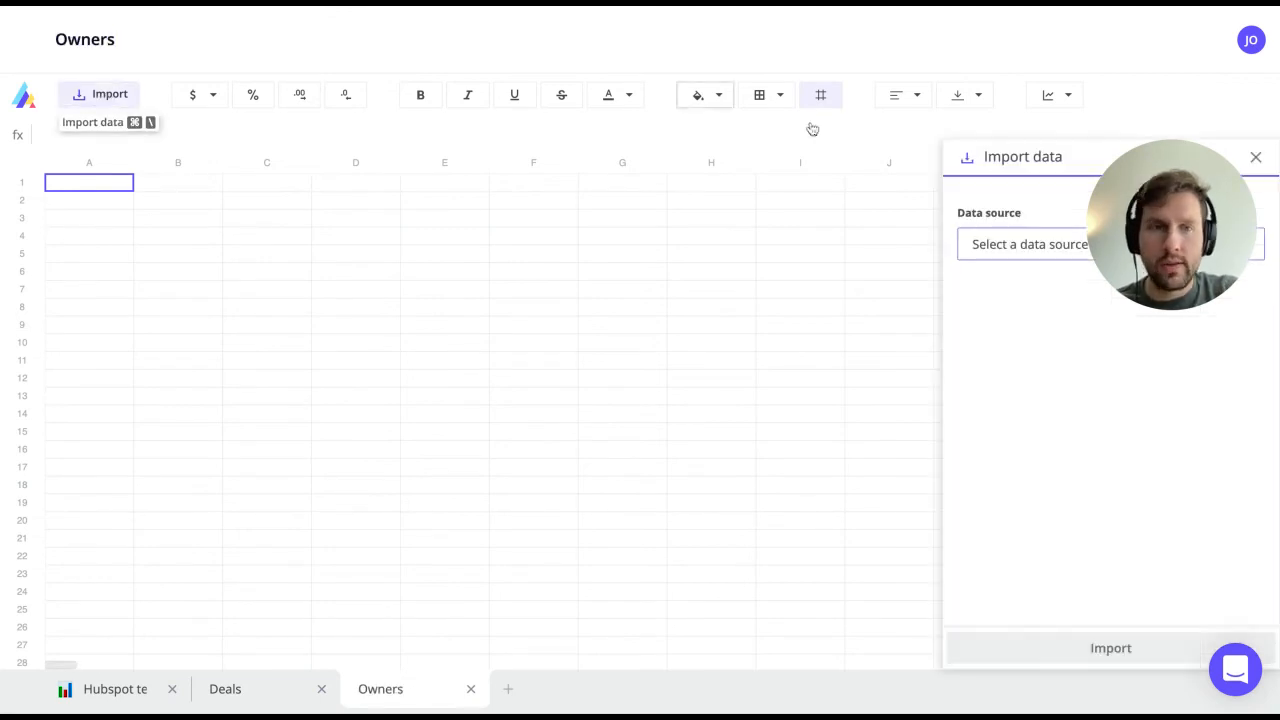
left_click(1075, 250)
type("july")
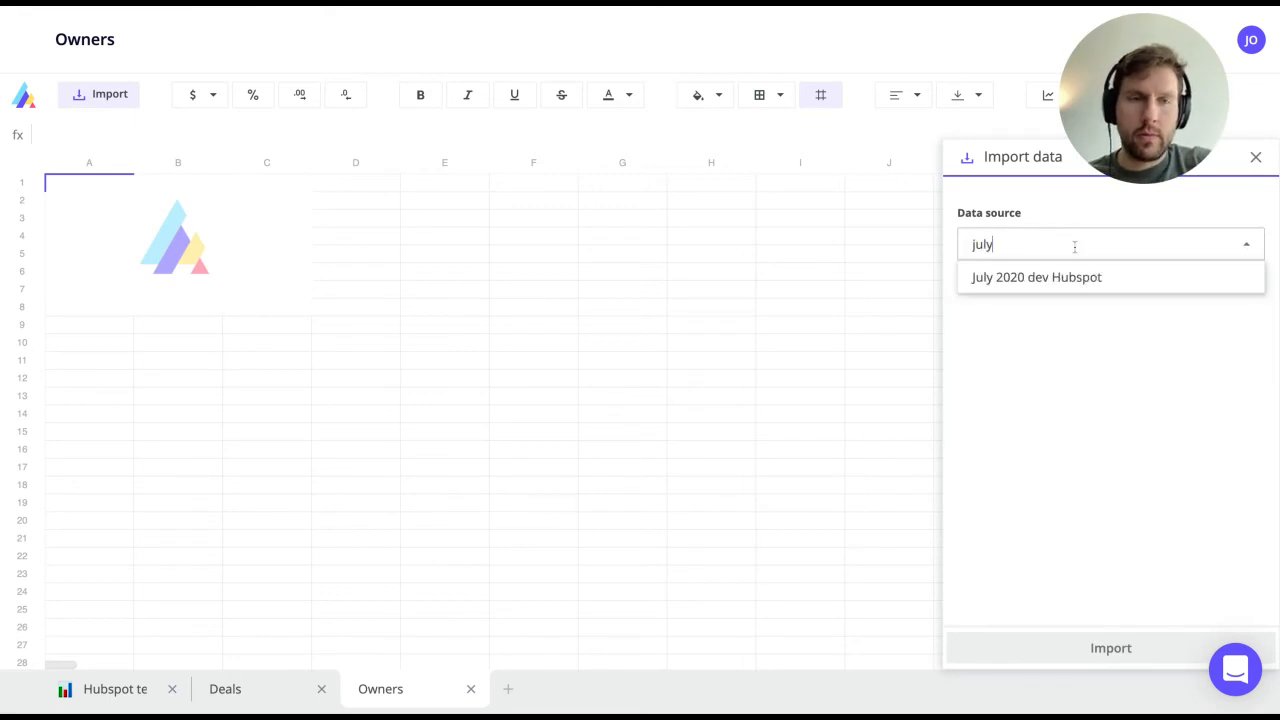
key("Return")
type("own")
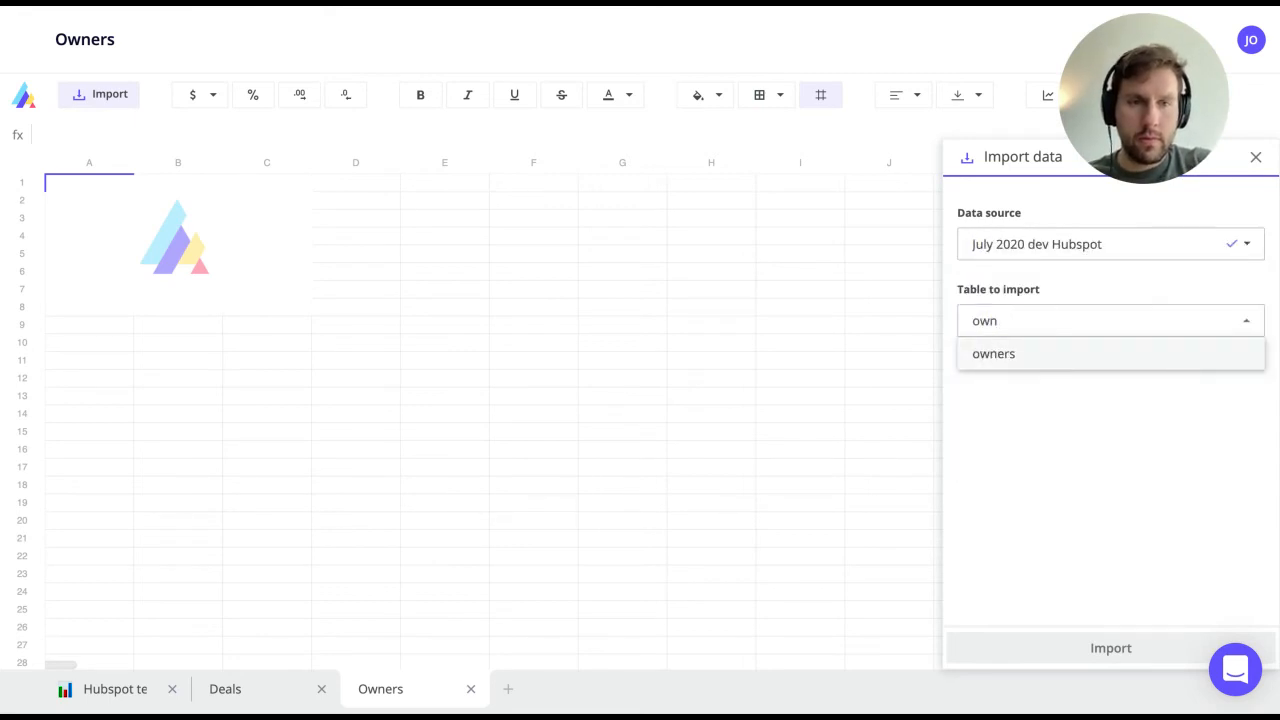
key("Return")
left_click(988, 439)
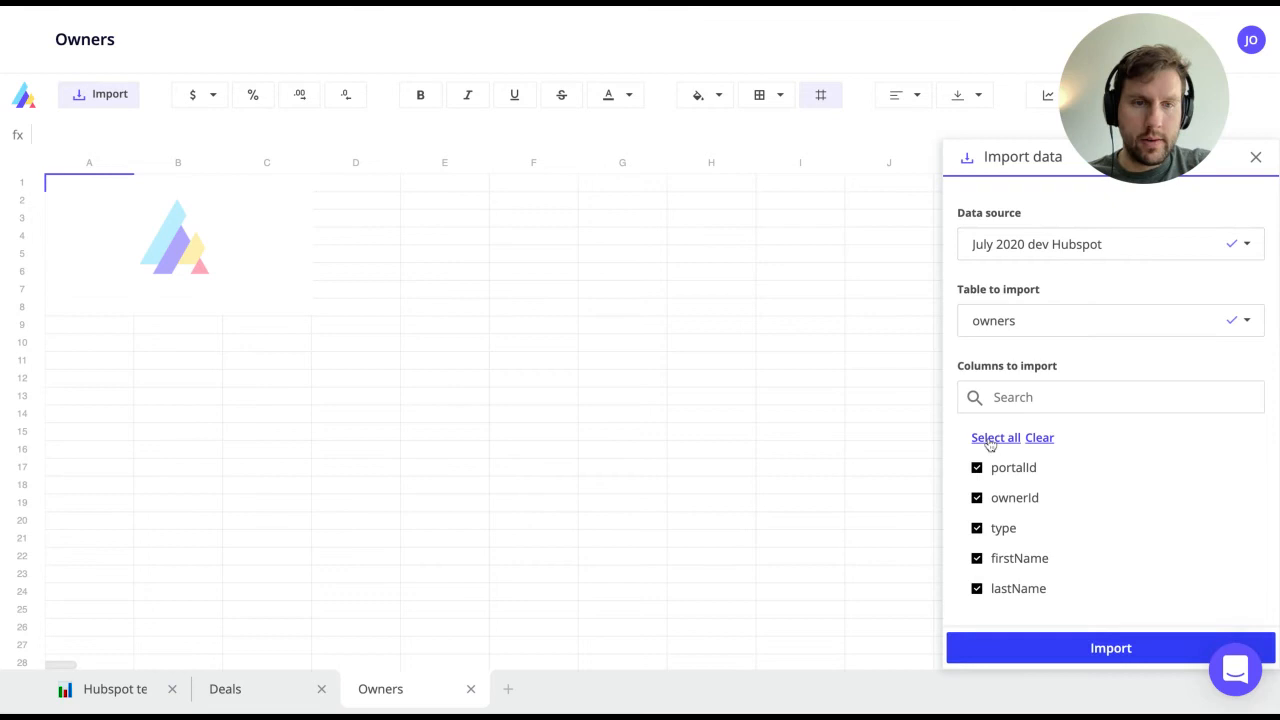
left_click(1100, 647)
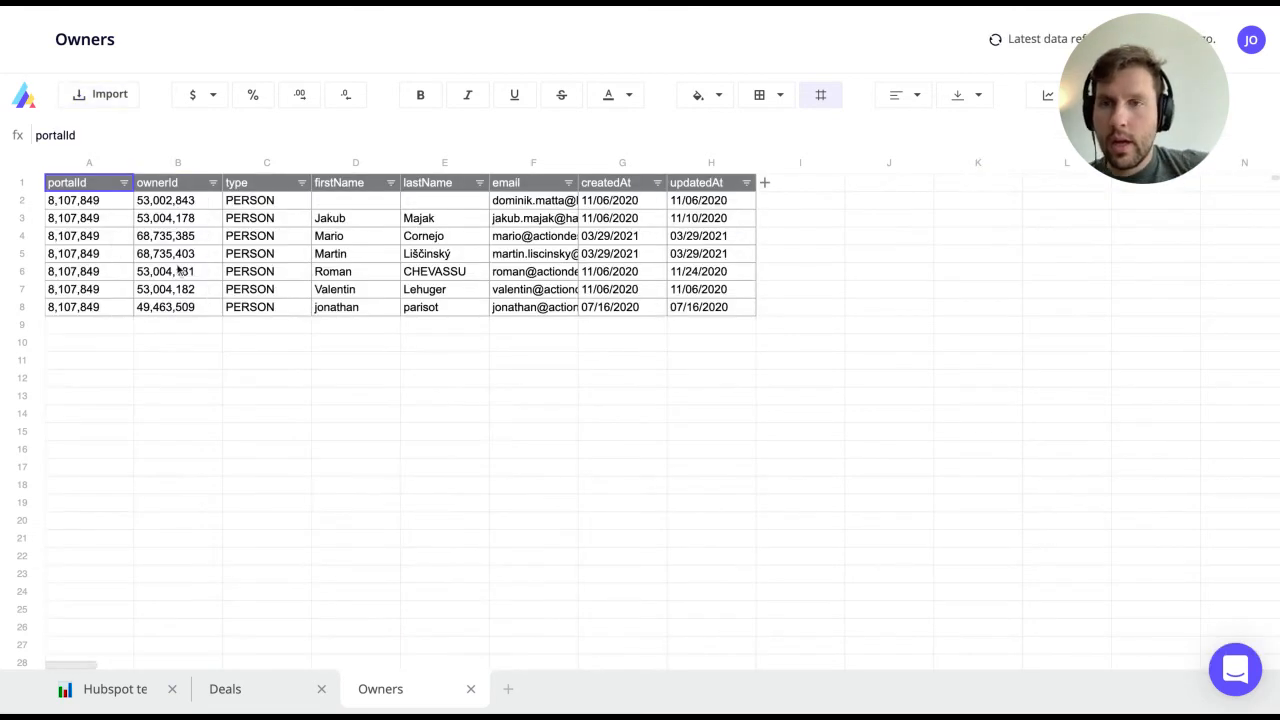
Step: Review the imported portalId and ownerId values in rows 2 to 7
left_click(110, 225)
left_click(84, 204)
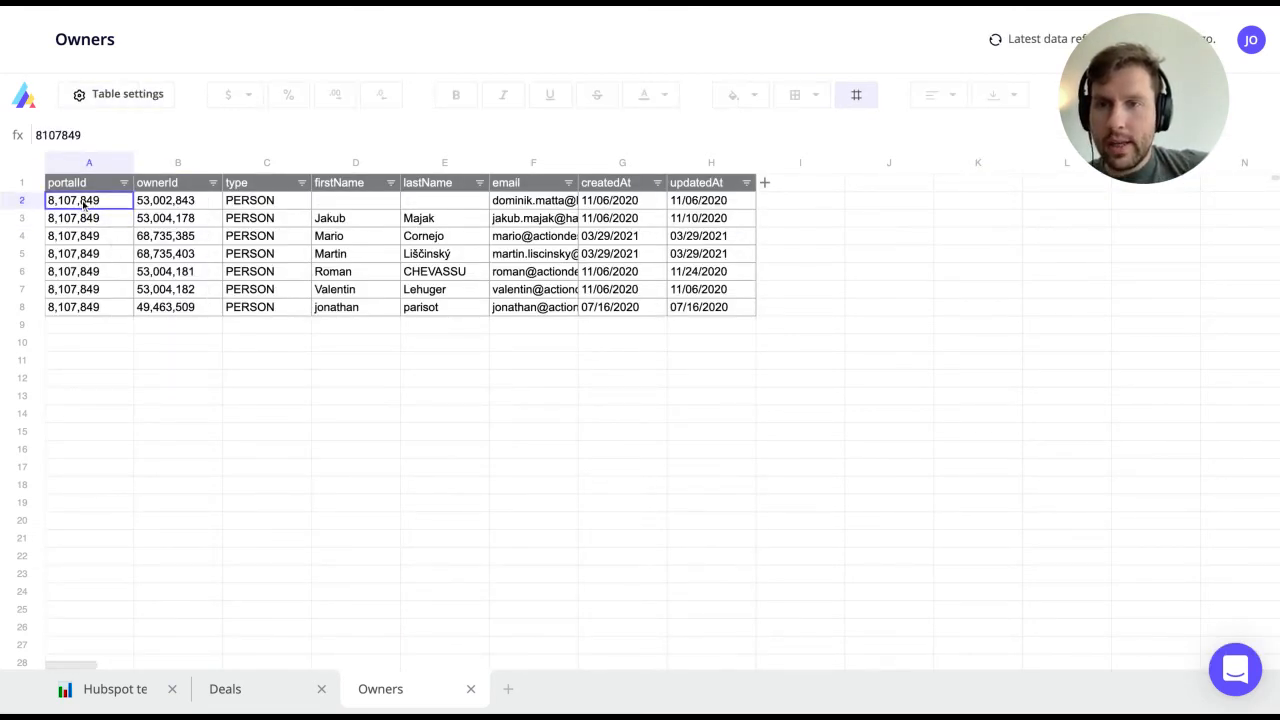
left_click_drag(168, 204, 168, 289)
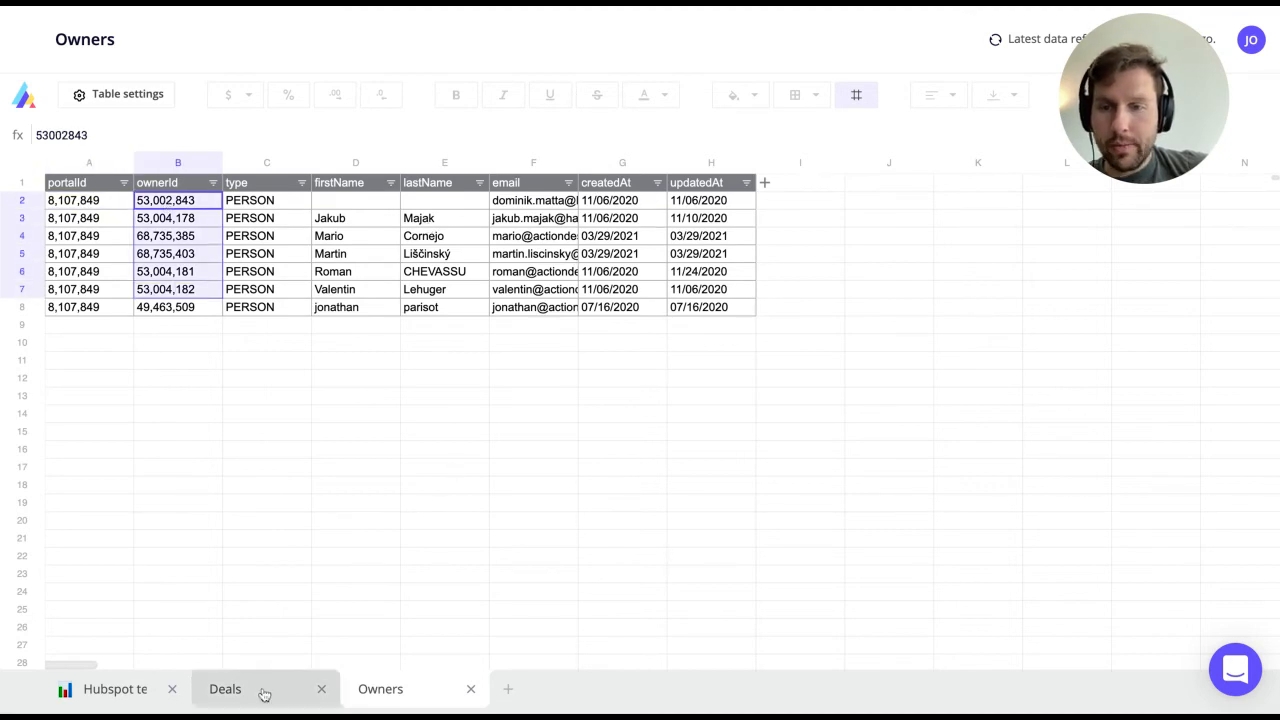
left_click(213, 699)
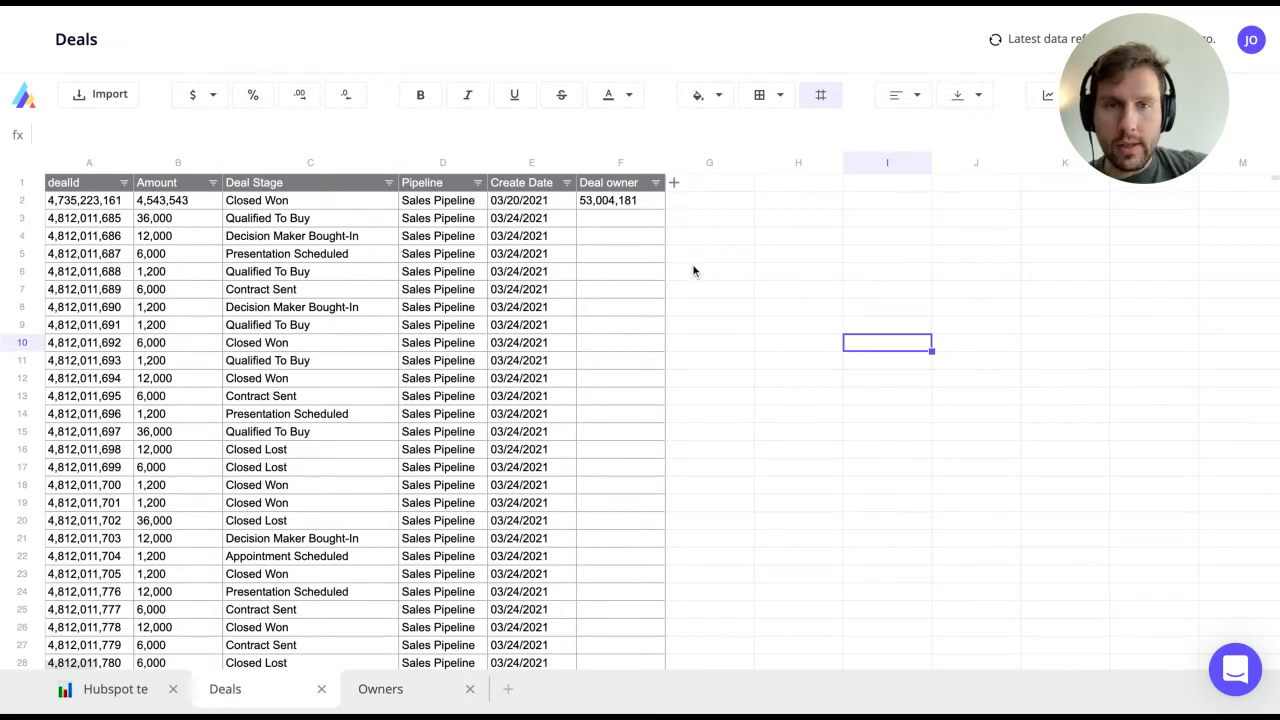
left_click(371, 691)
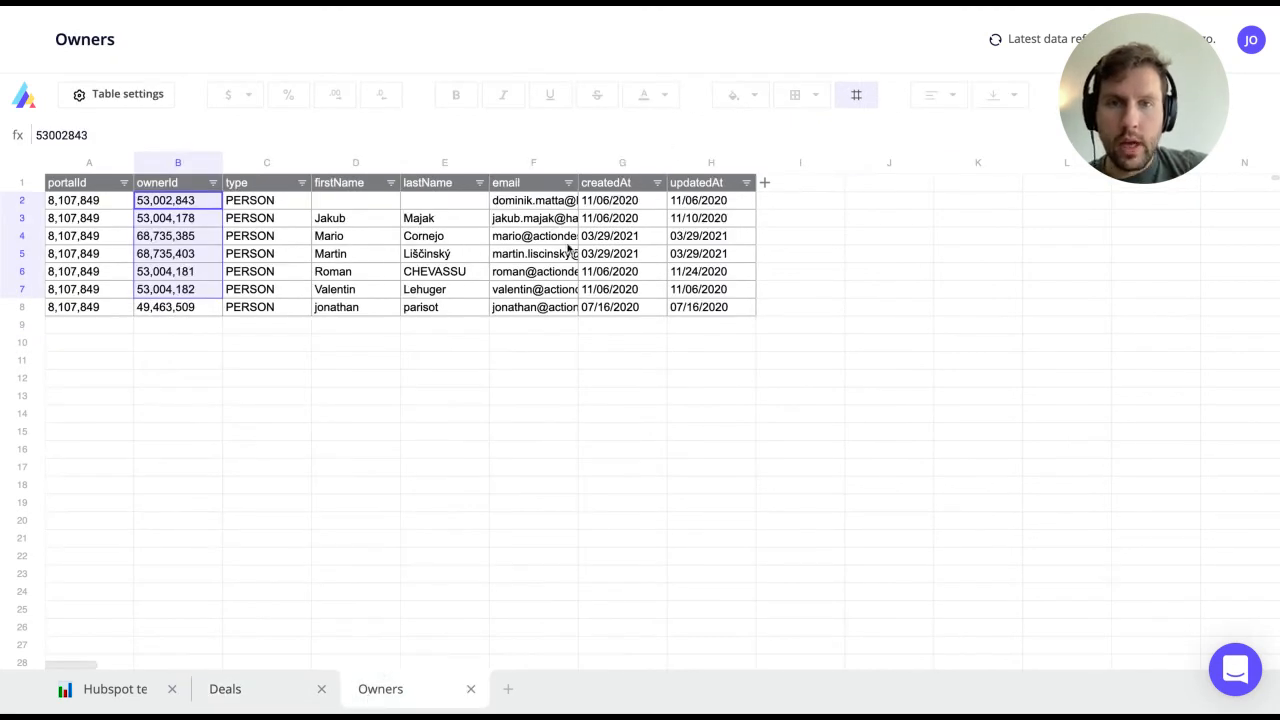
Step: Add a Full Name column to Owners with =#firstName&" "&#lastName, then return to Deals
left_click(804, 185)
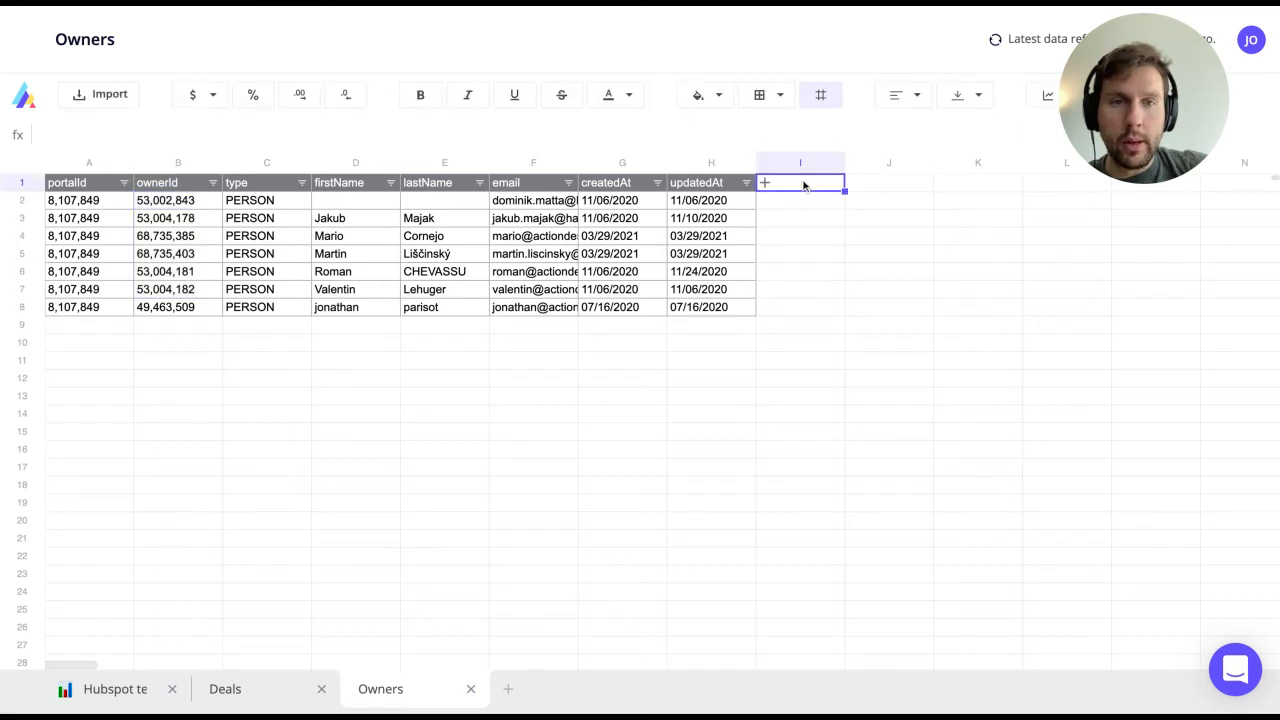
type("F")
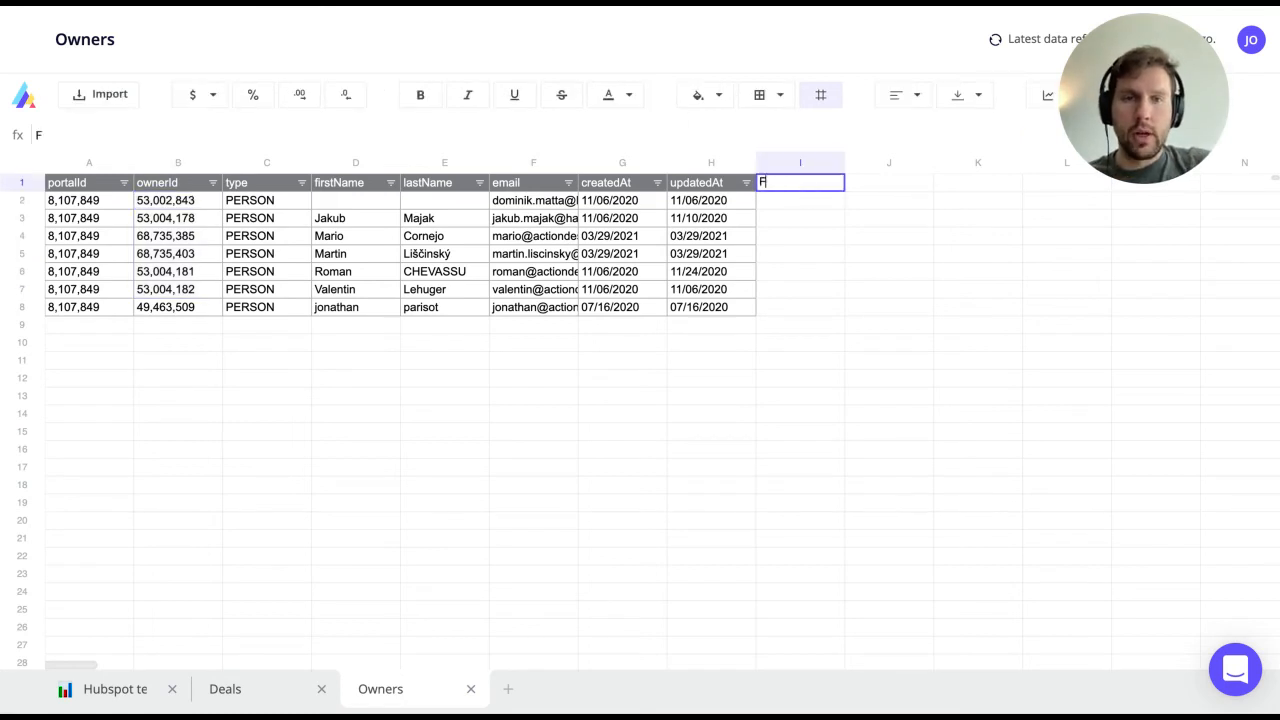
type("ull Name")
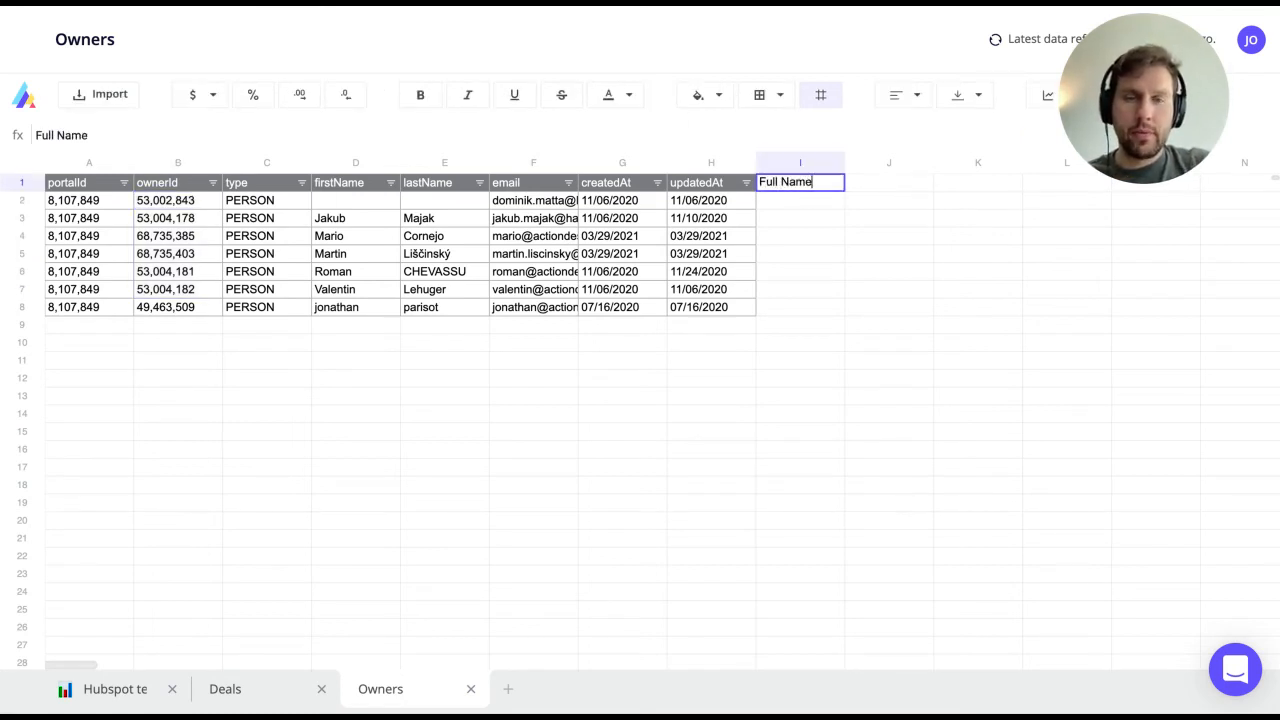
key("Return")
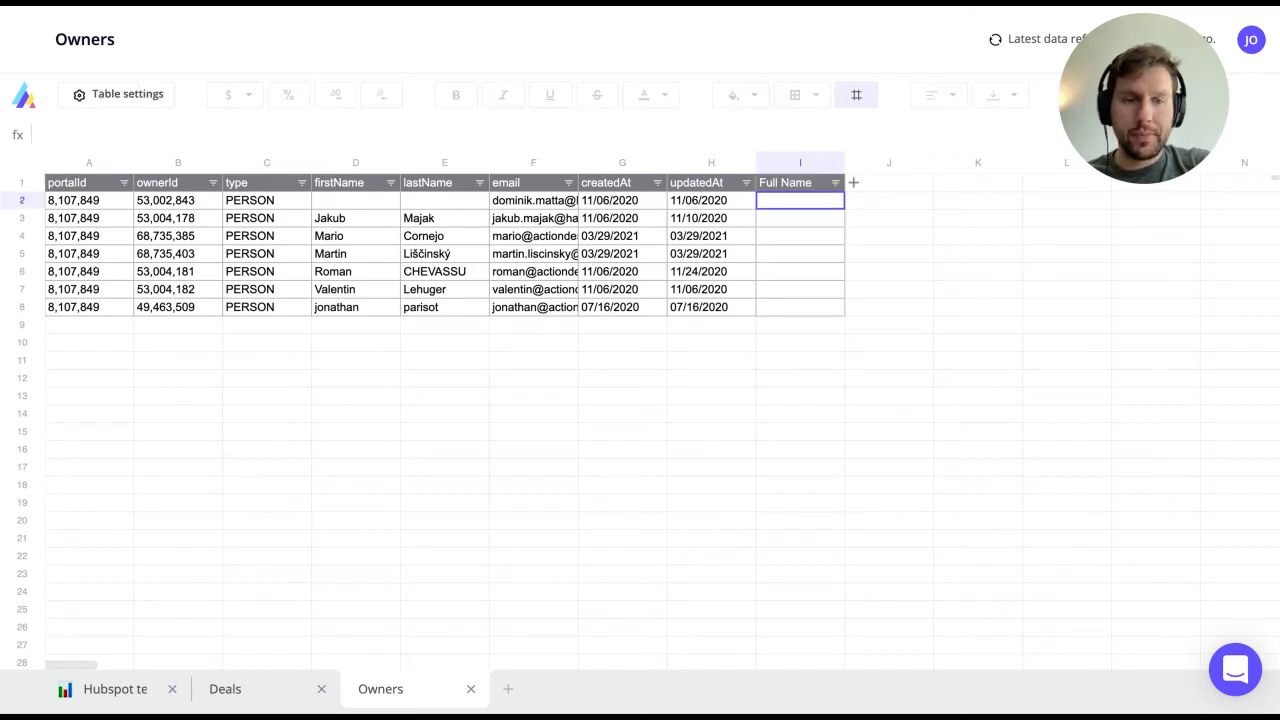
type("=")
key("Left")
key("Left")
key("Left")
key("Left")
key("Left")
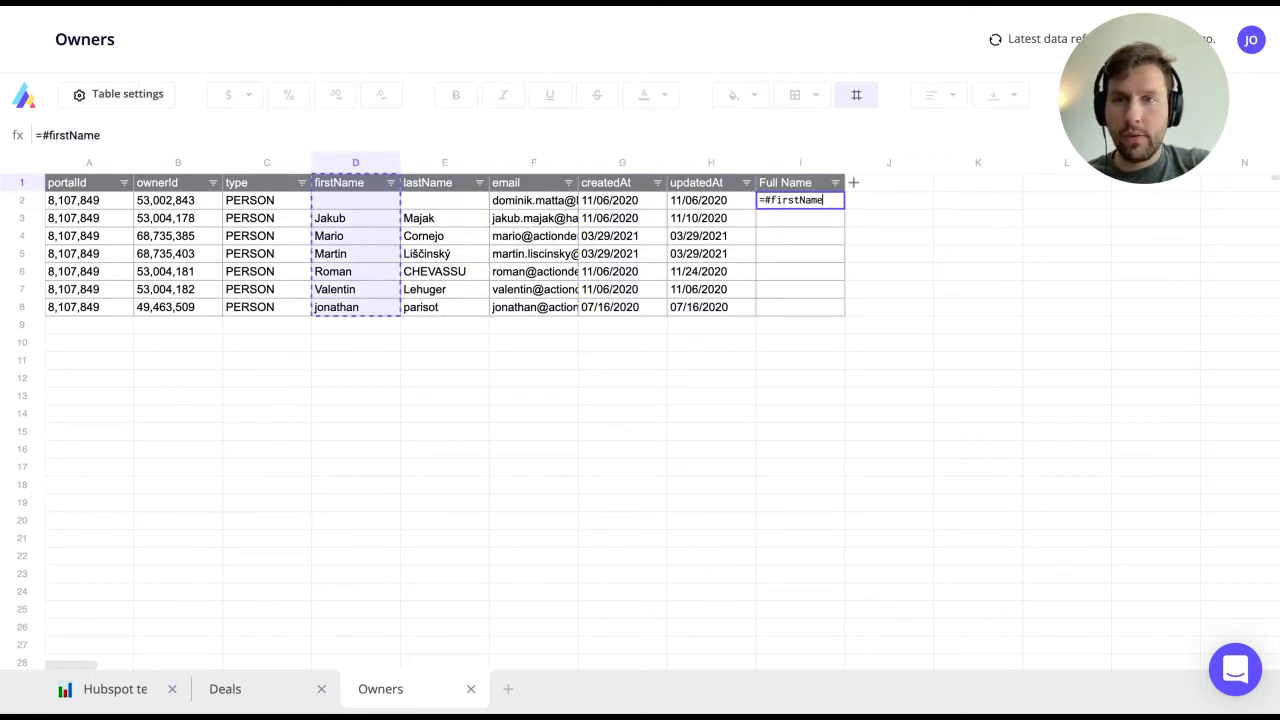
type("&\"_\"")
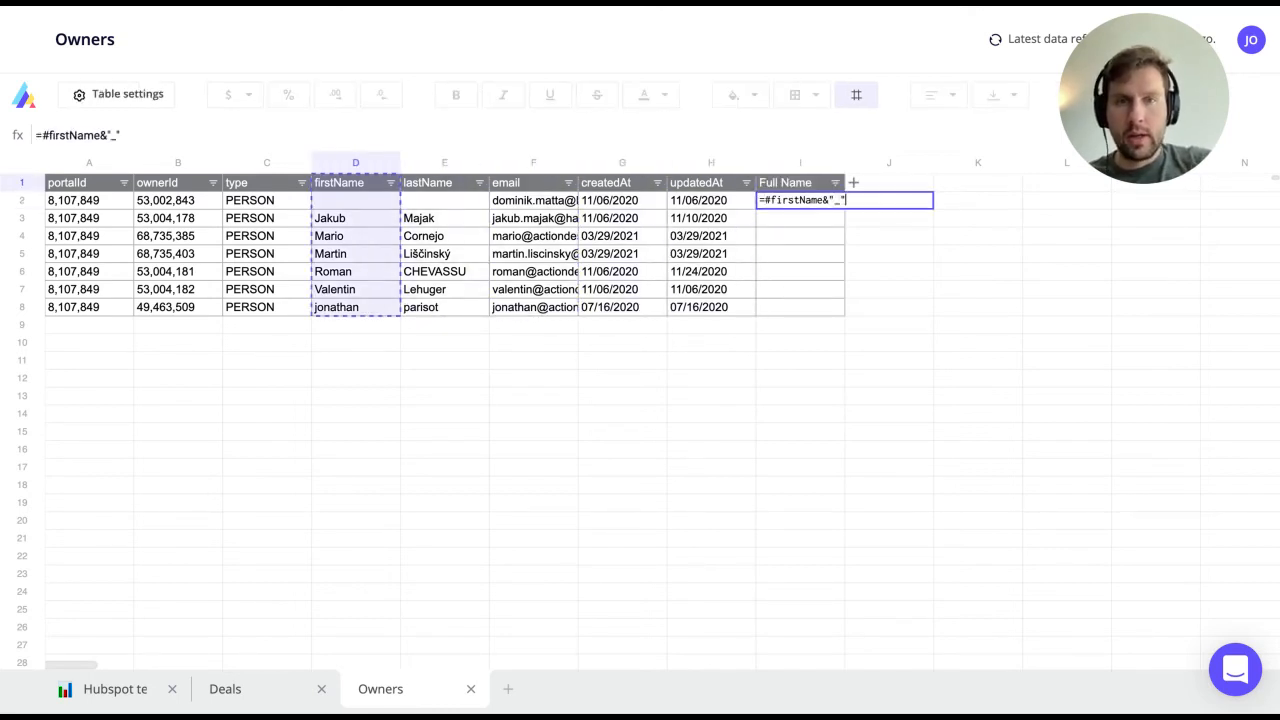
type("&")
key("BackSpace")
key("BackSpace")
key("BackSpace")
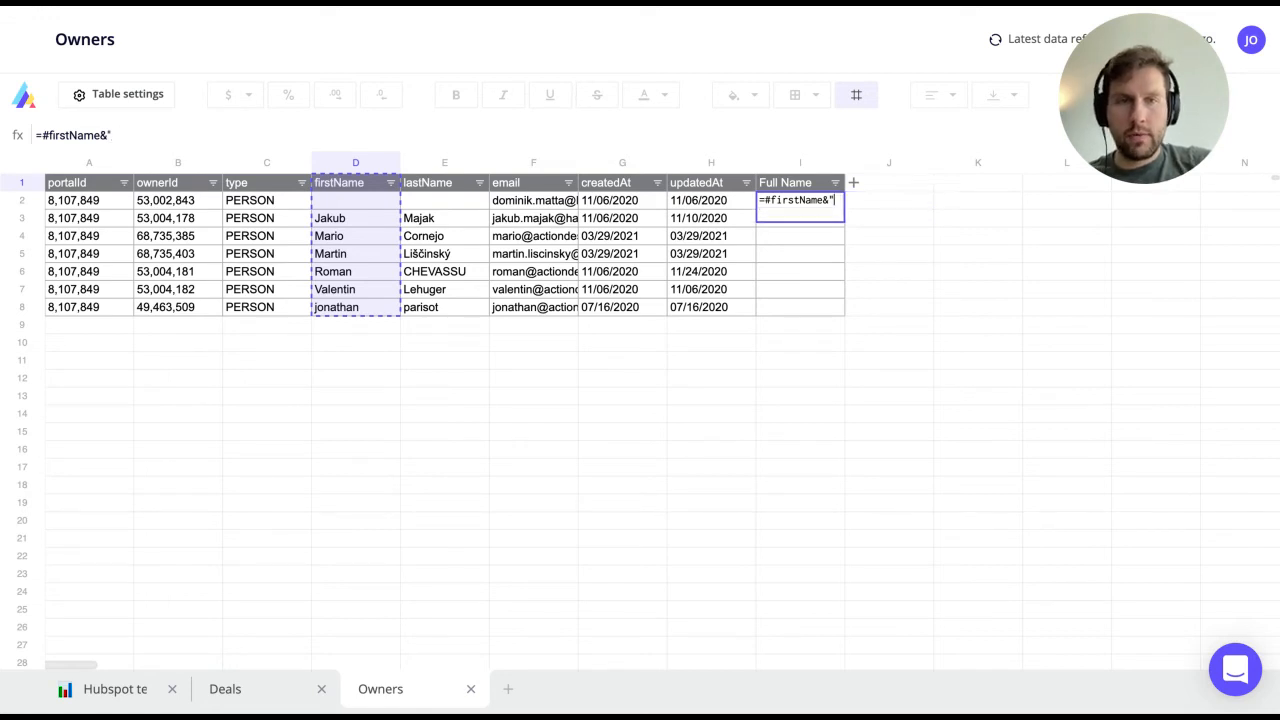
type("\"&m")
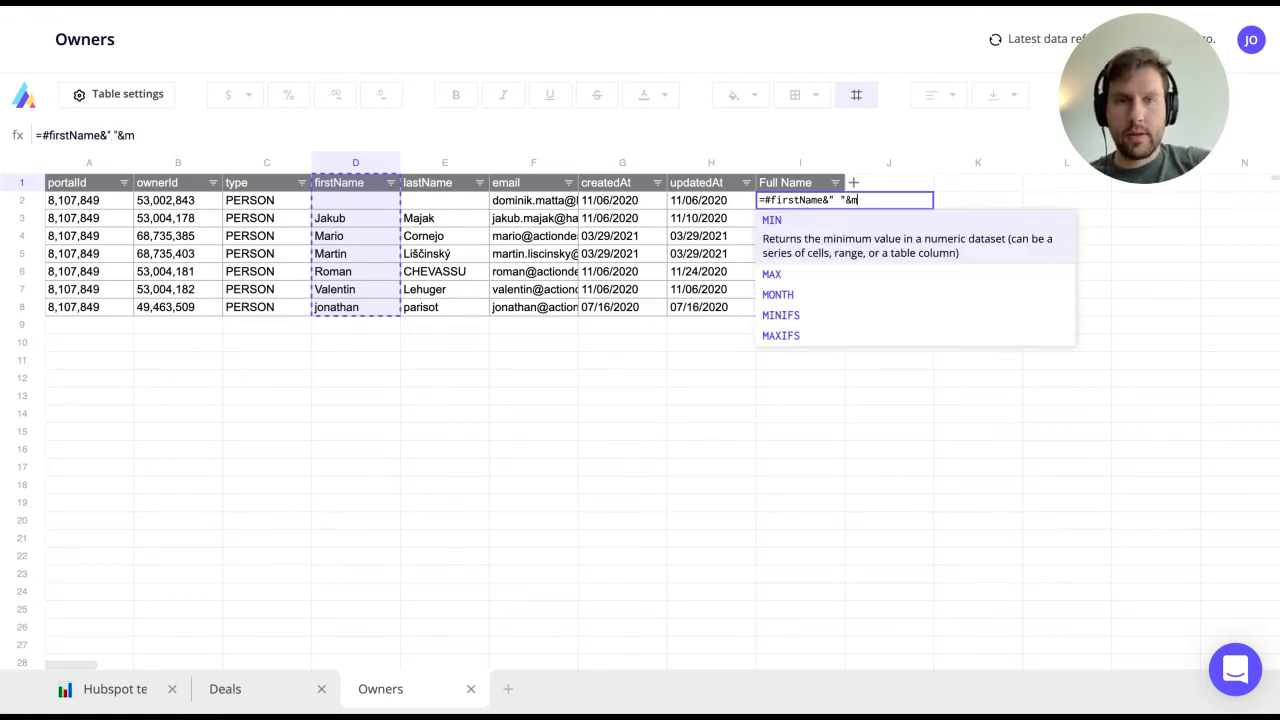
key("BackSpace")
key("Left")
key("Left")
key("Left")
key("Left")
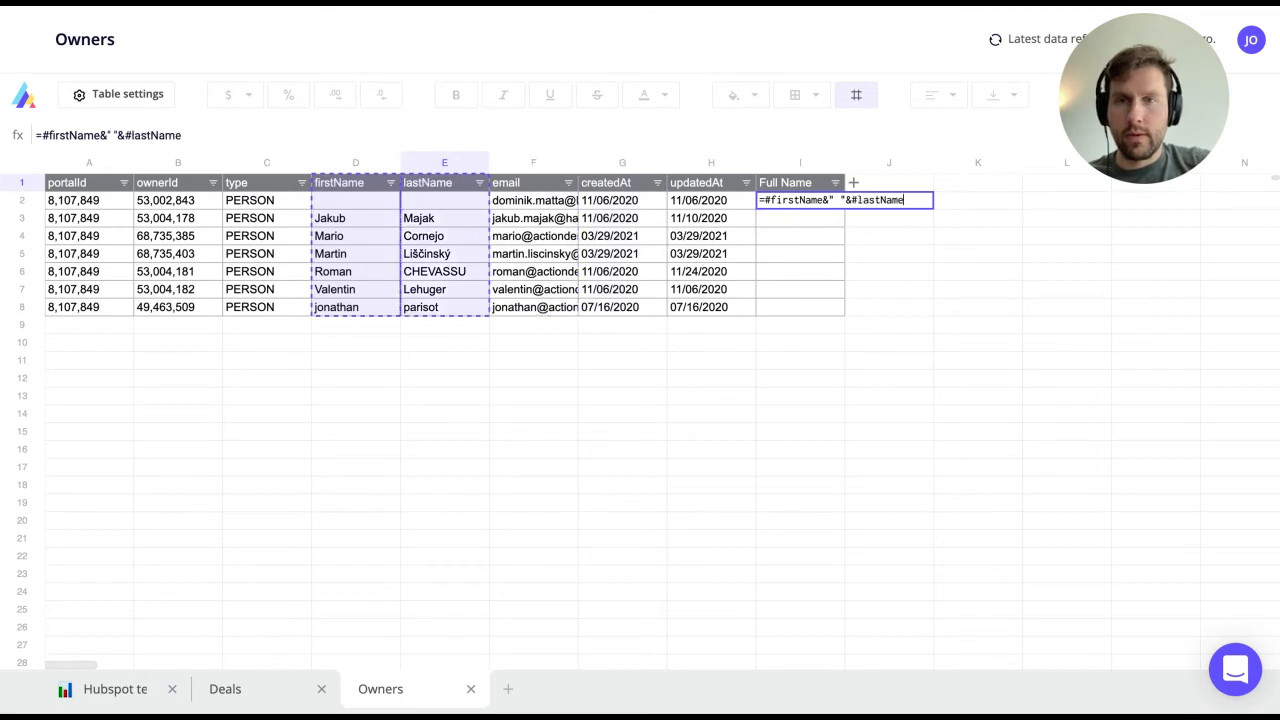
key("Return")
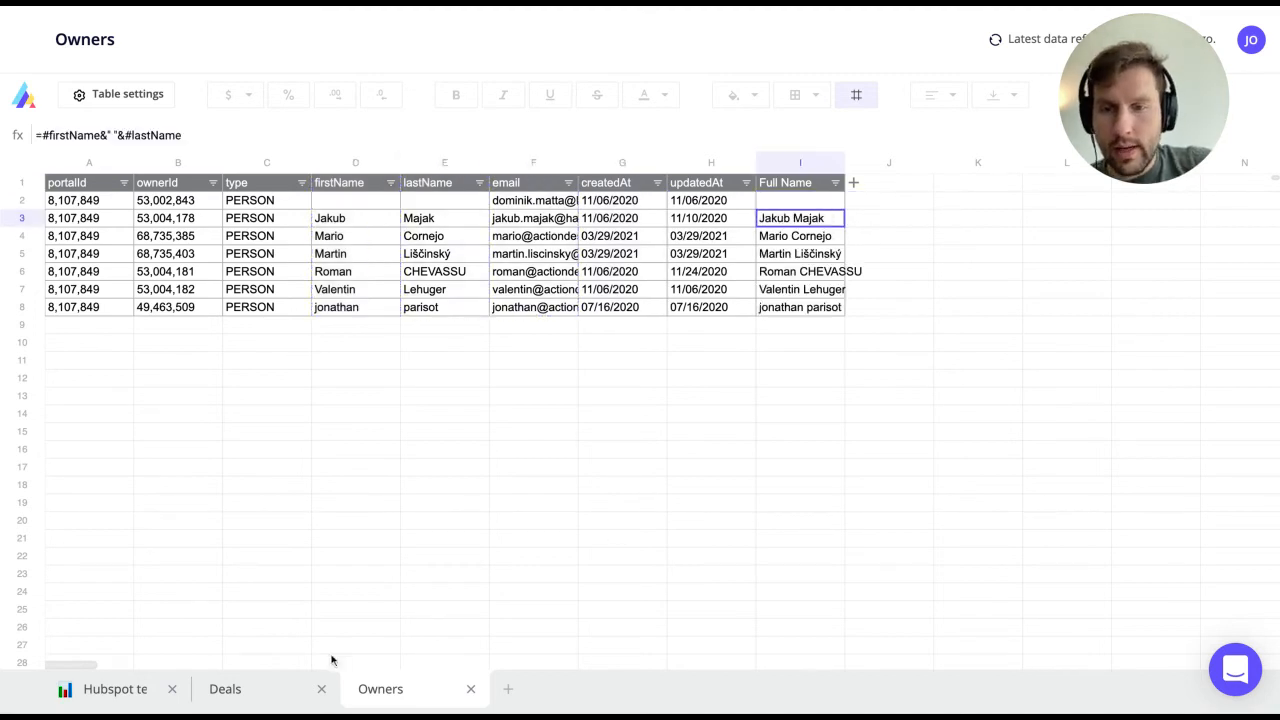
left_click(250, 690)
Step: Add a Deal Owner Name column using LOOKUP of Deal owner in Owners ownerId, returning Full Name
left_click(720, 185)
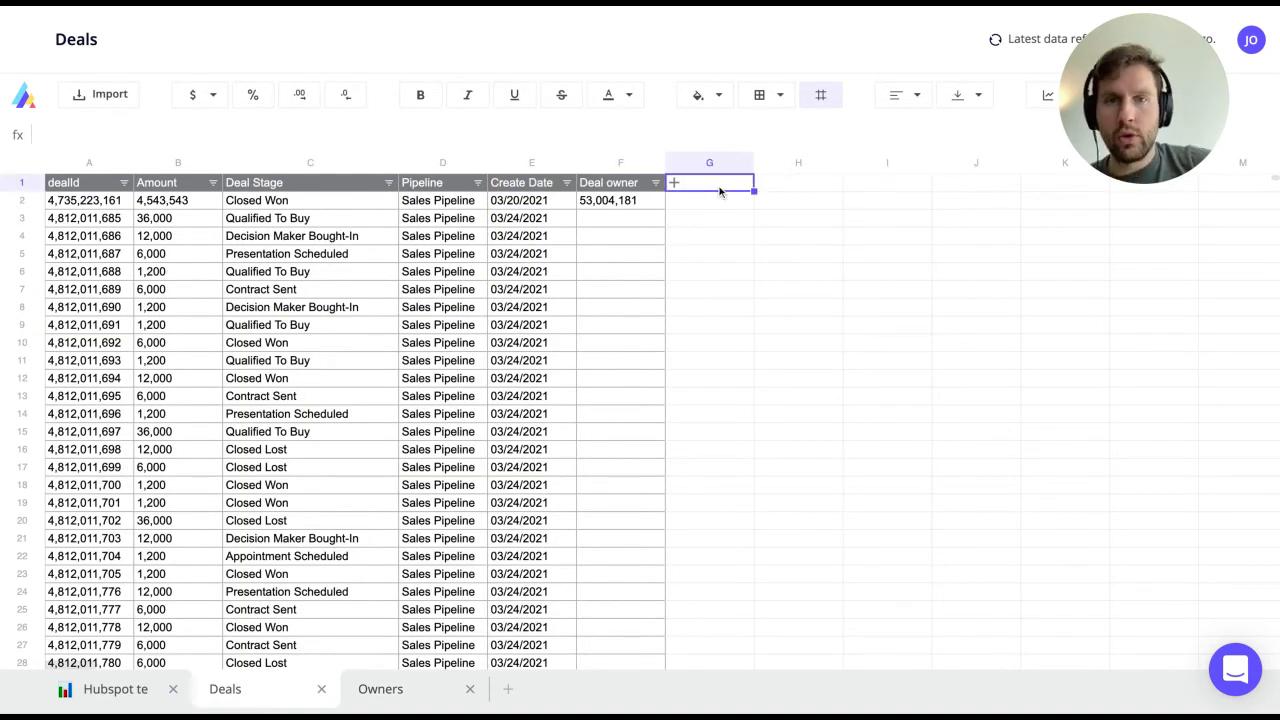
type("Deal Owner Name")
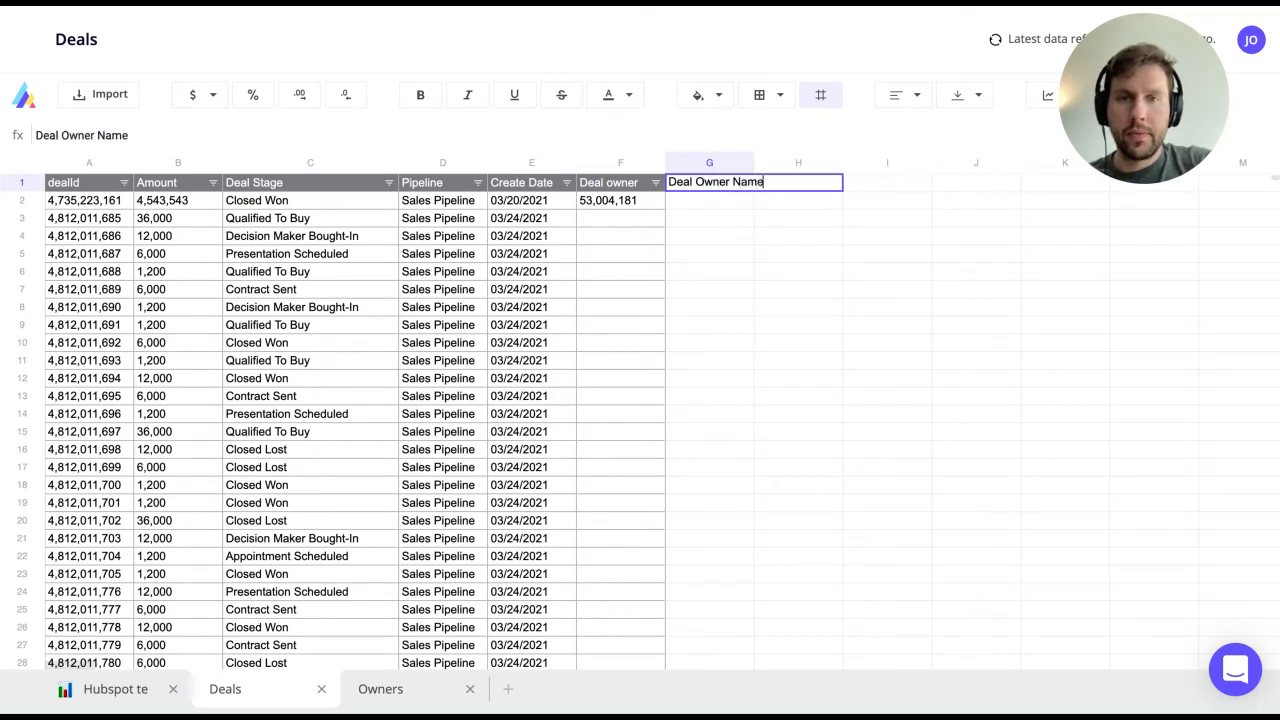
key("Return")
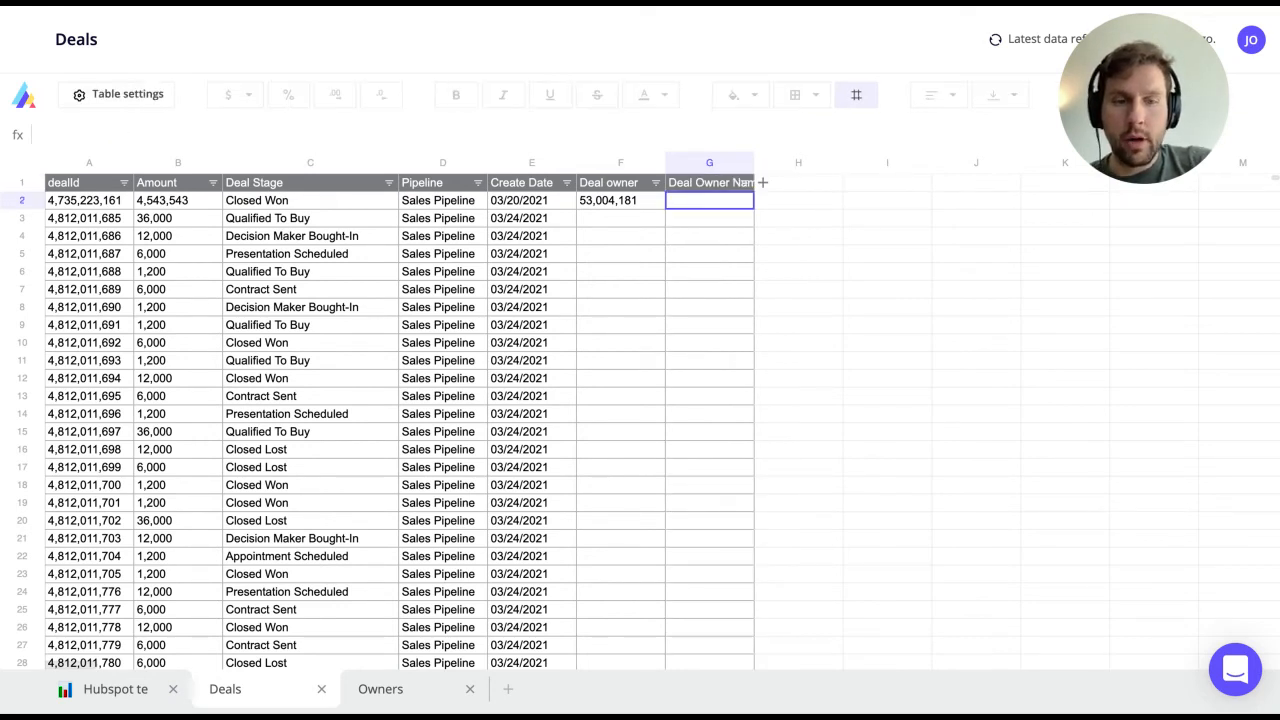
type("=")
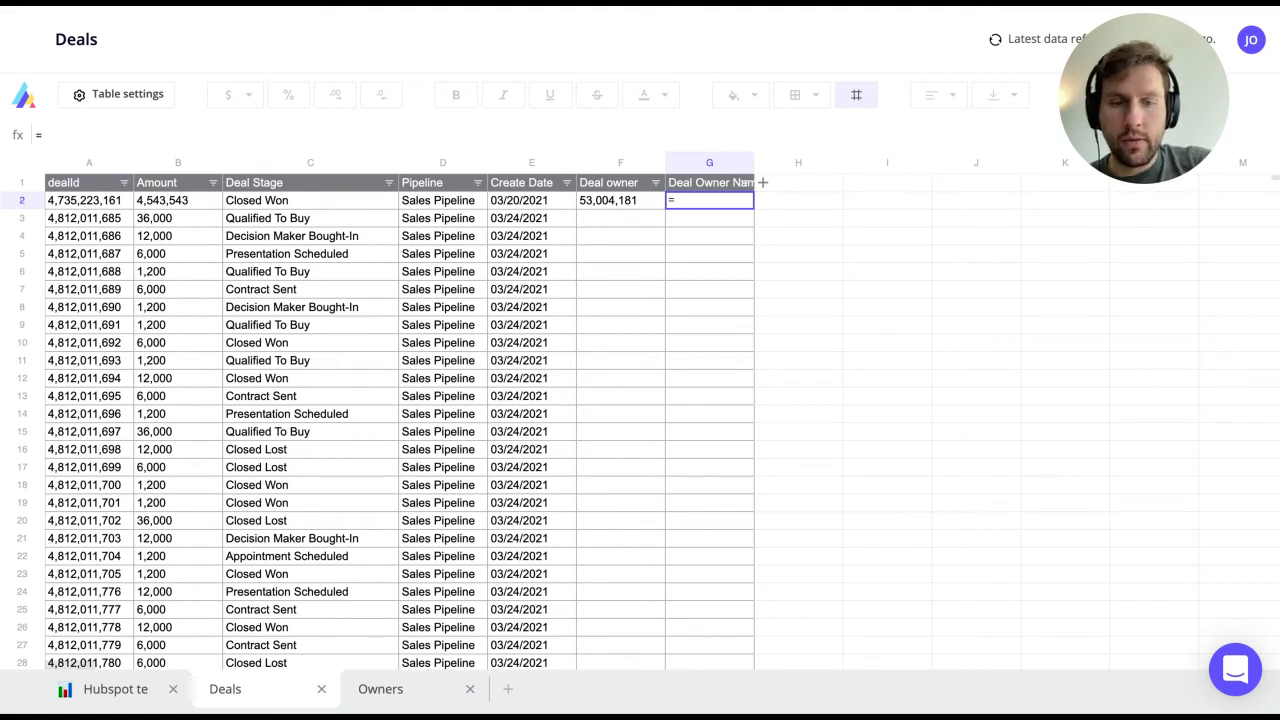
type("look")
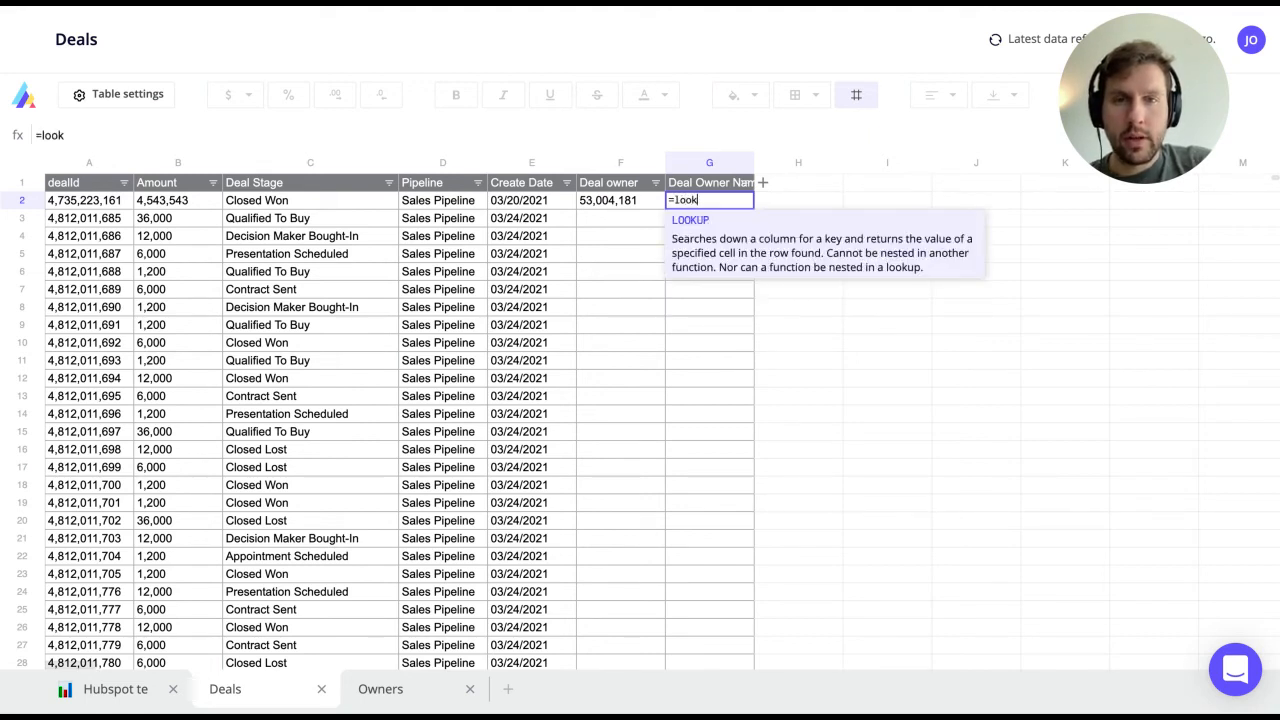
key("Tab")
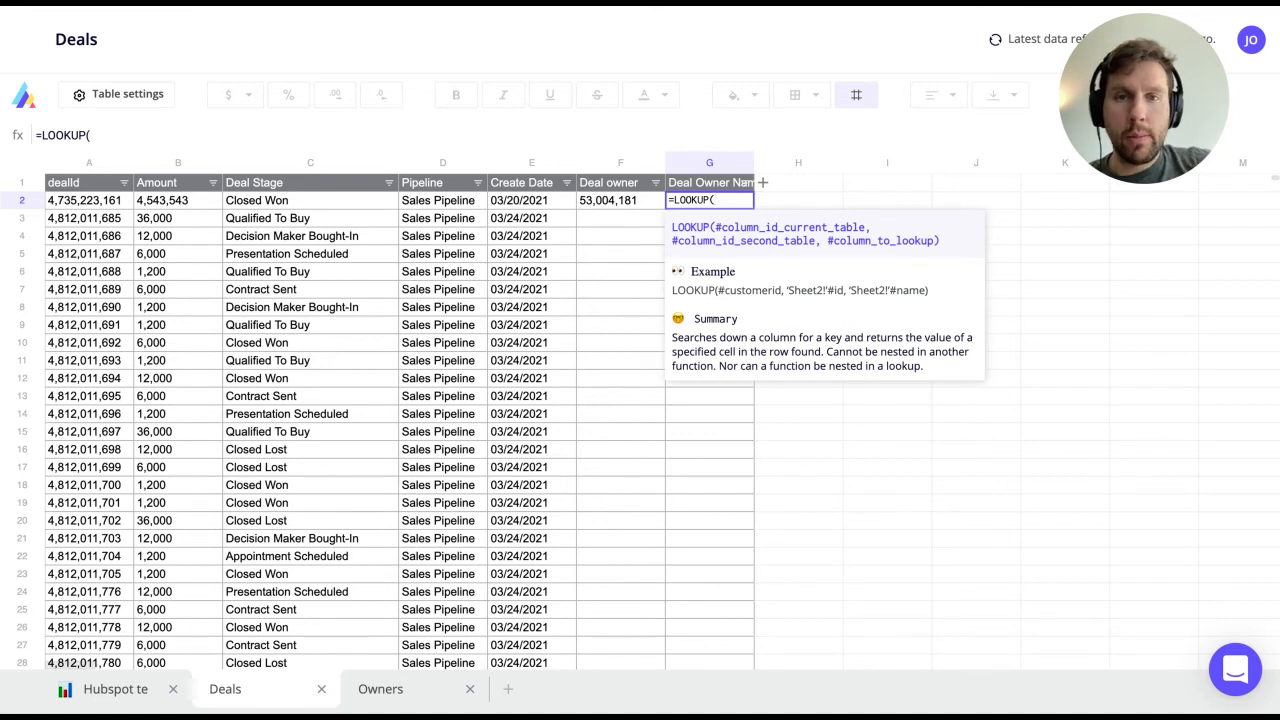
left_click(628, 205)
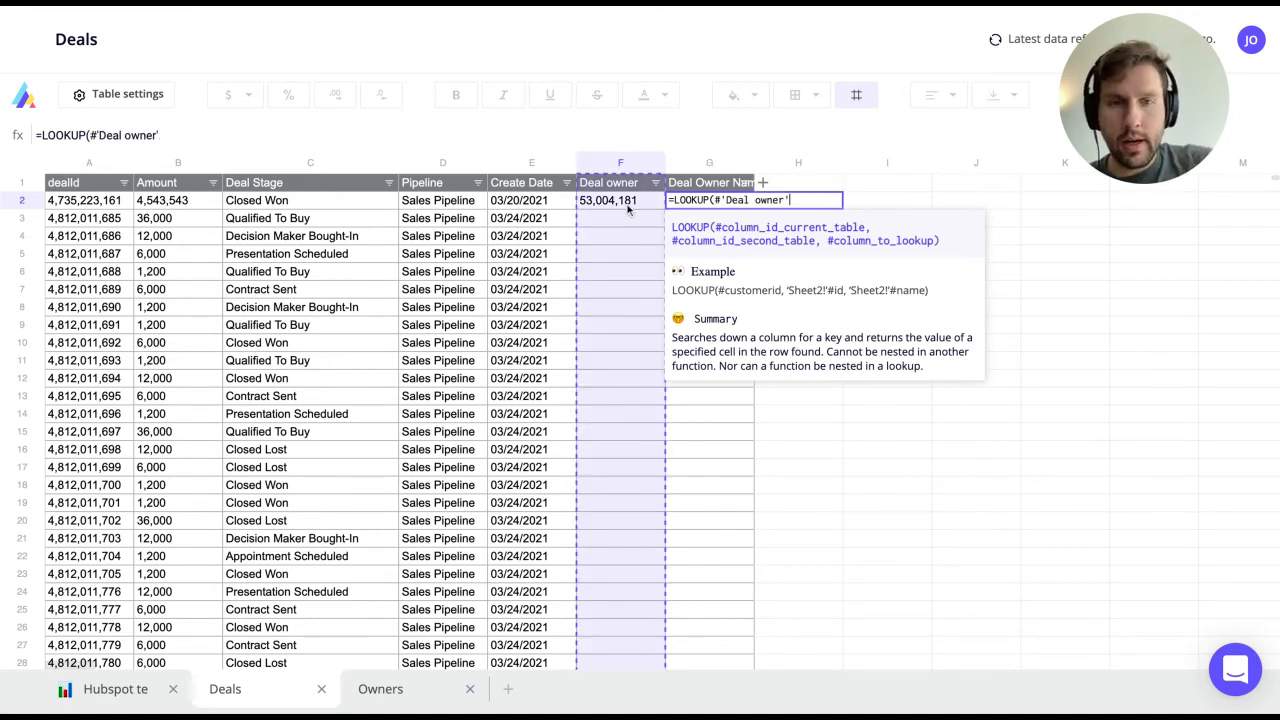
type(",")
left_click(398, 688)
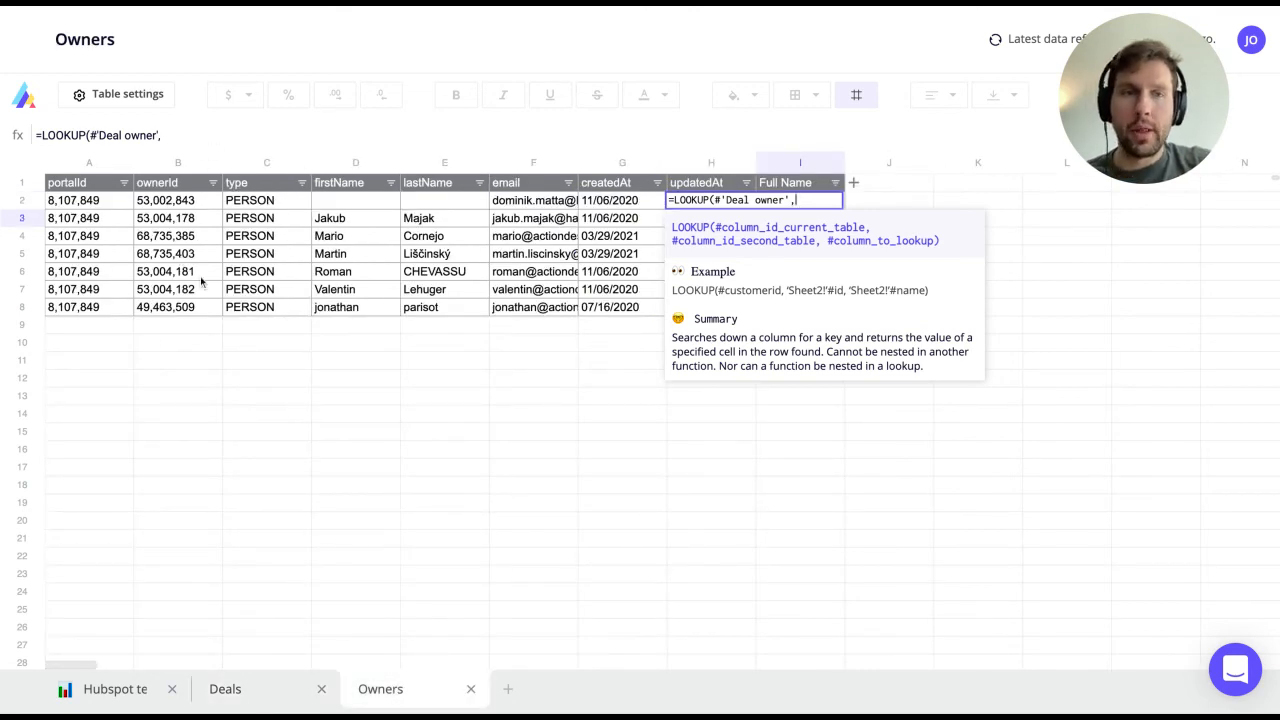
left_click(186, 220)
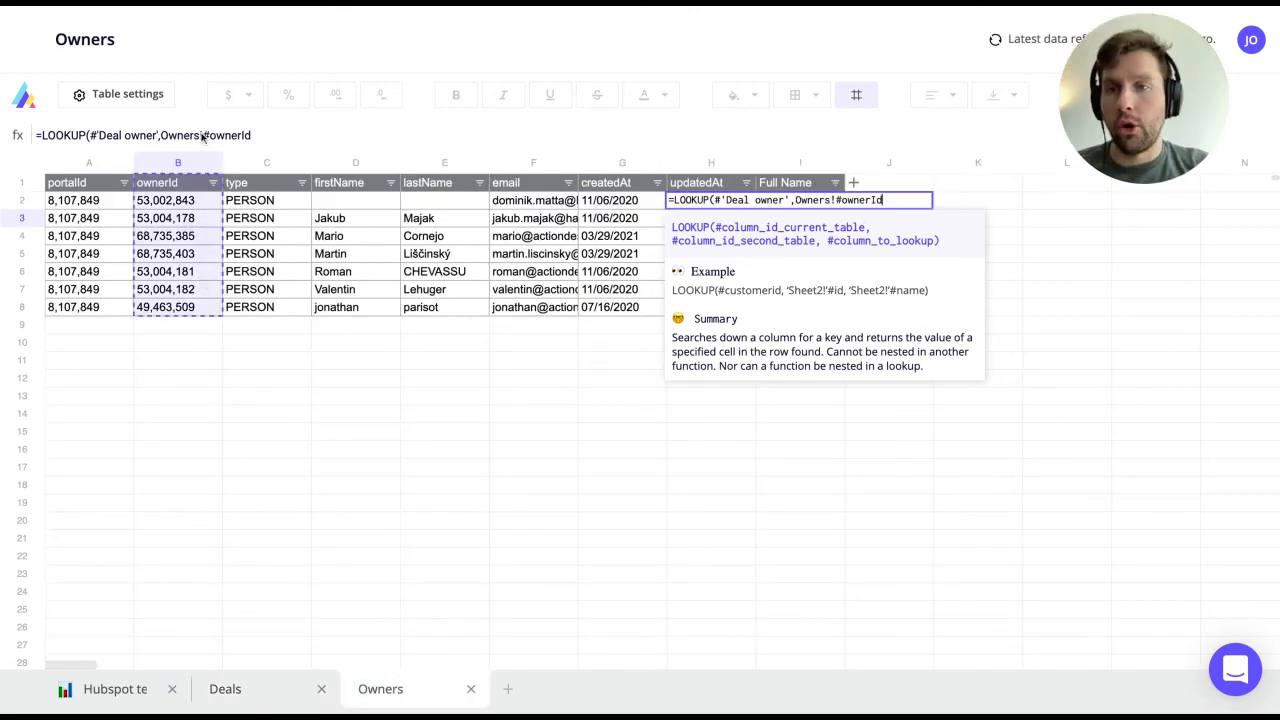
type(",")
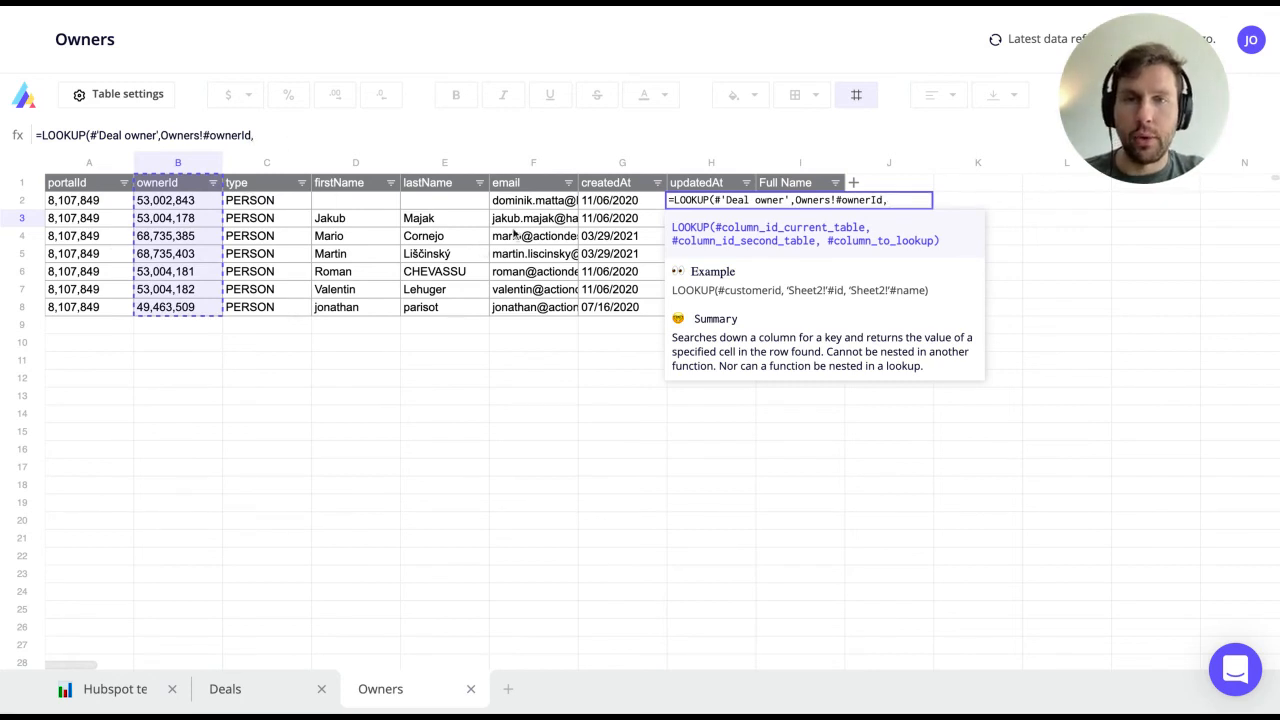
left_click(797, 186)
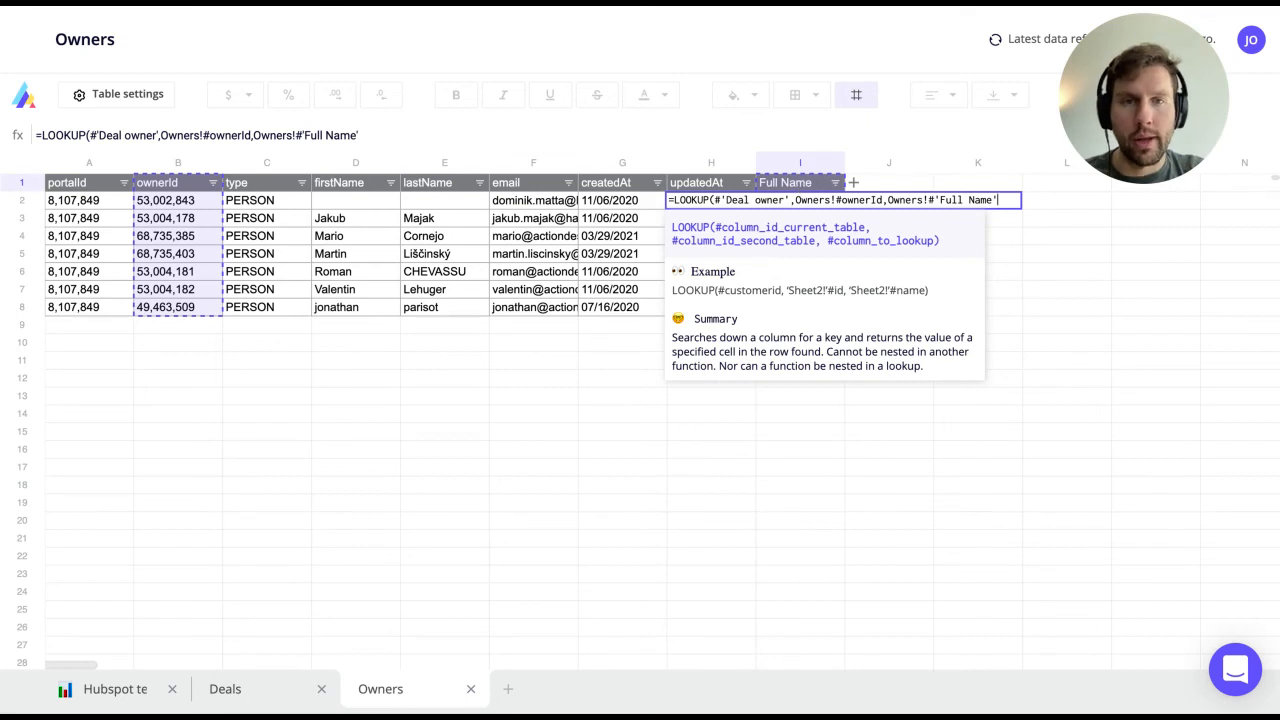
type(")")
key("Return")
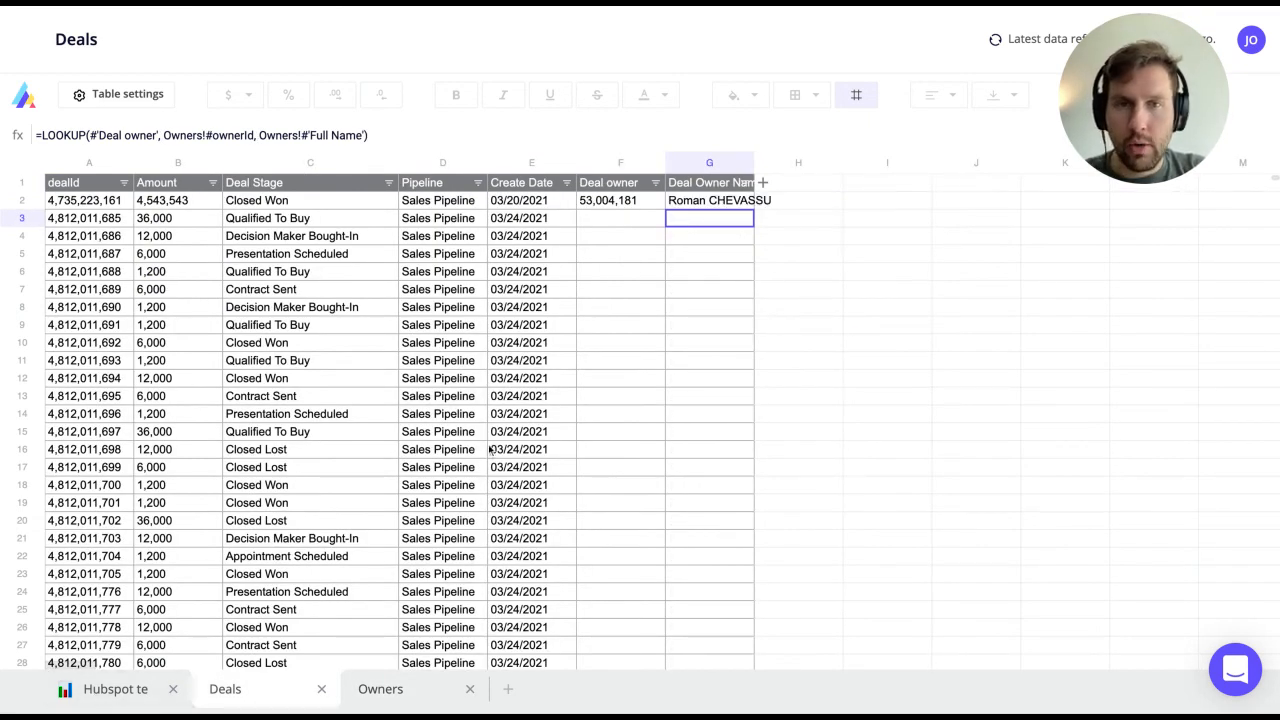
left_click(95, 694)
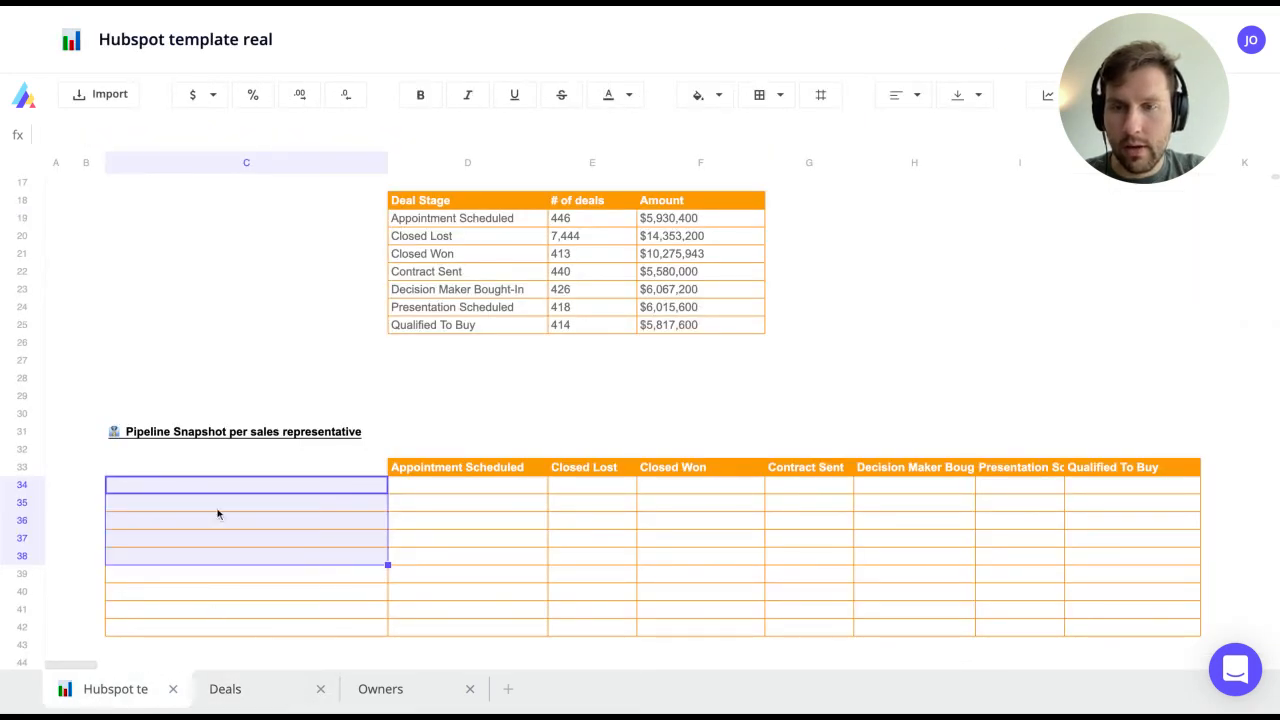
Step: Copy the unique owner full names from Owners and paste them into C34 of the snapshot
left_click(380, 689)
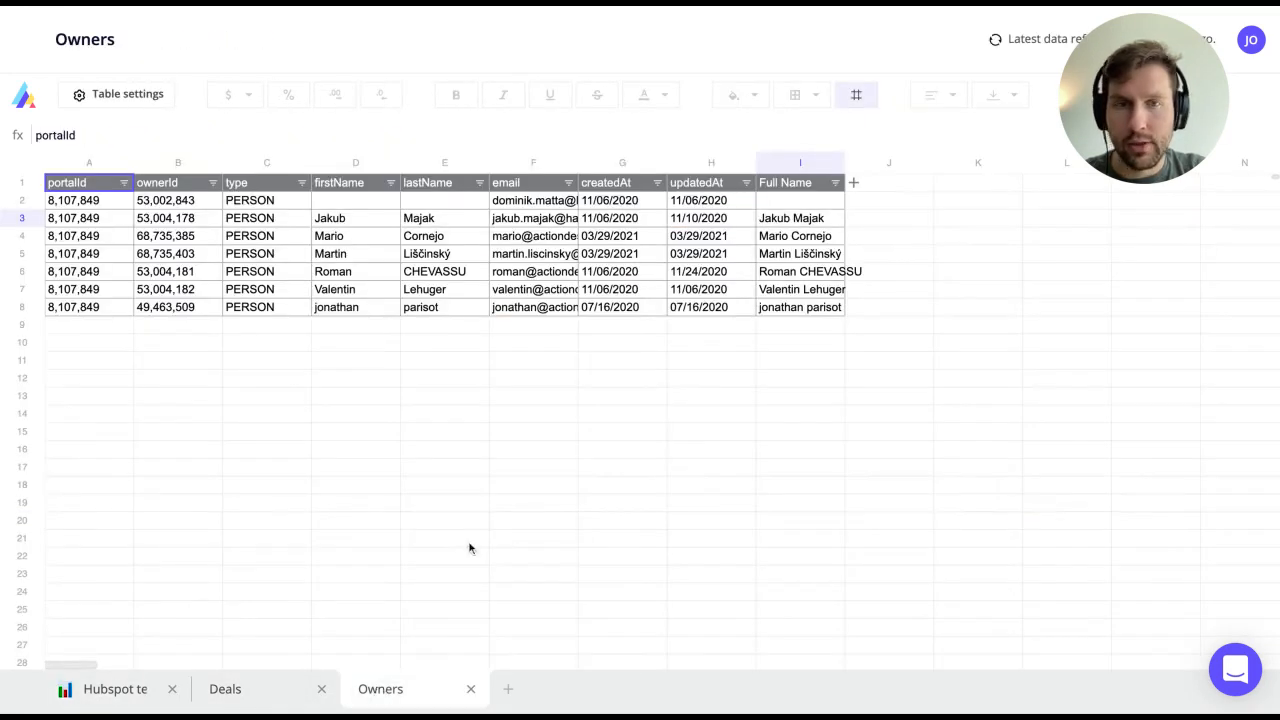
left_click(806, 218)
right_click(806, 219)
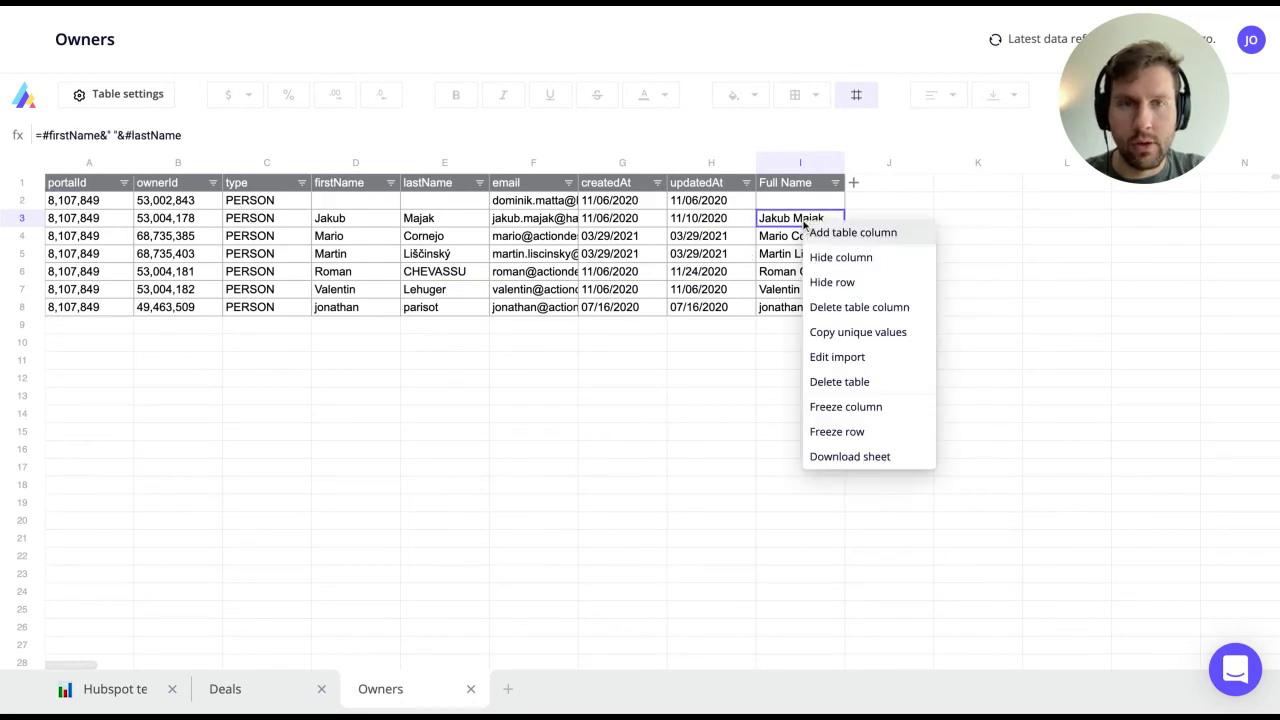
left_click(887, 331)
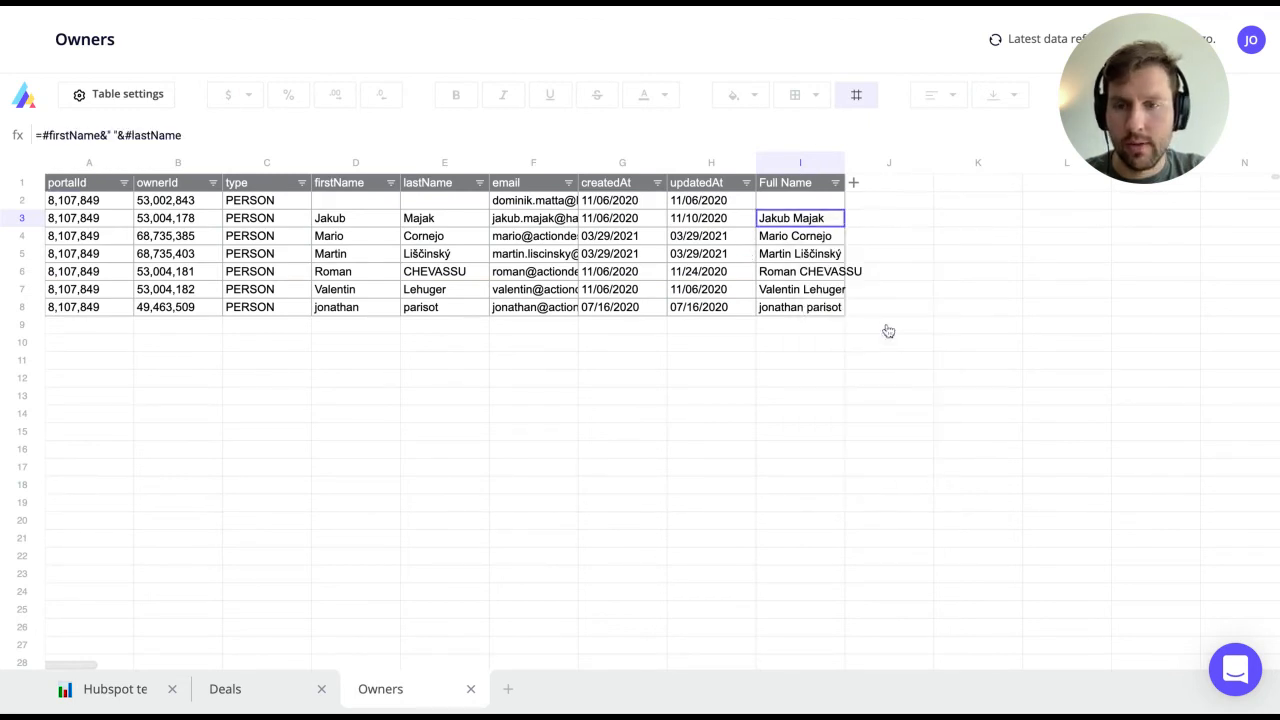
left_click(110, 689)
left_click(333, 480)
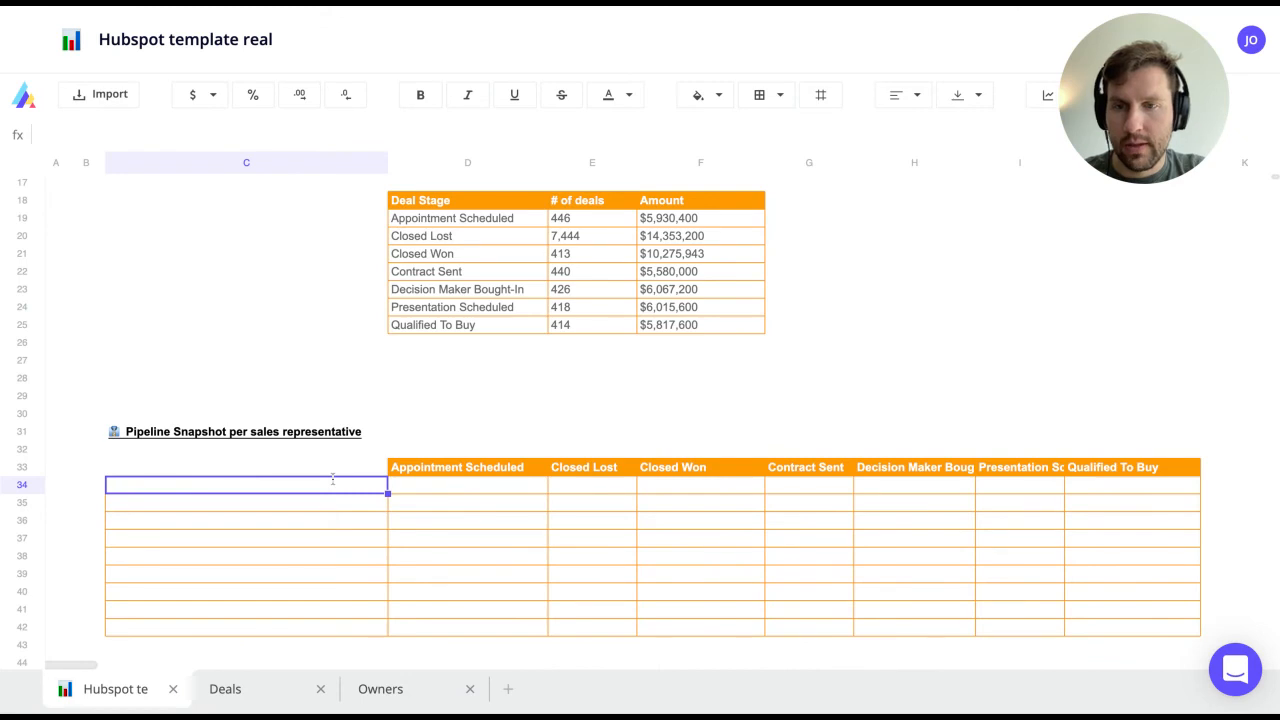
Step: Shift the six owner names up one row over the stray 0 and clear C40
left_click(426, 484)
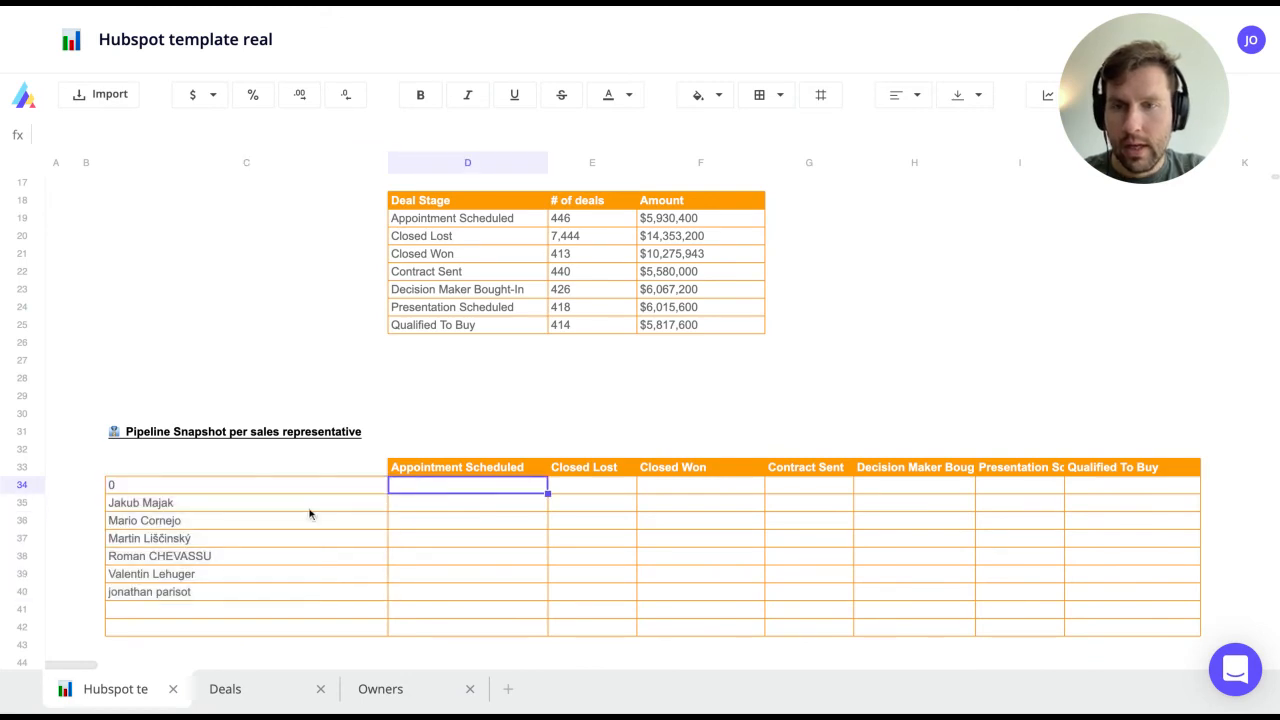
left_click(171, 506)
key("shift+Down")
key("shift+Down")
key("shift+Down")
key("shift+Down")
key("shift+Down")
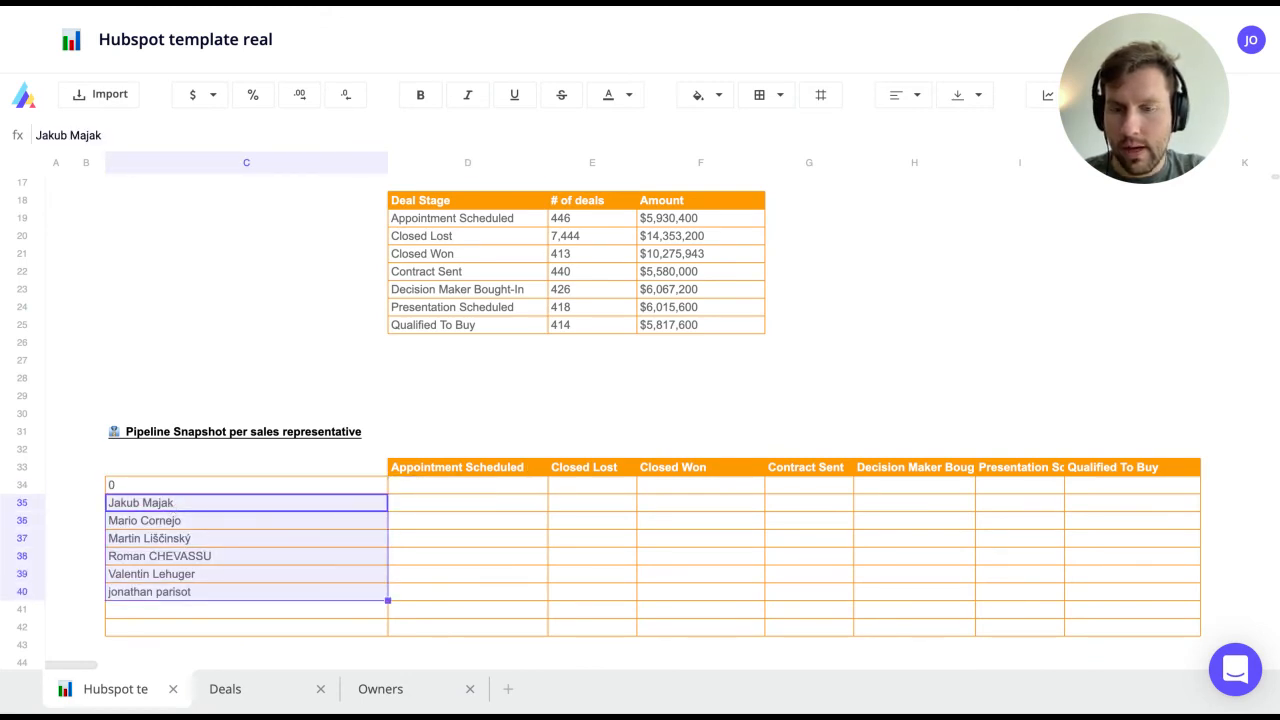
key("ctrl+c")
left_click(140, 486)
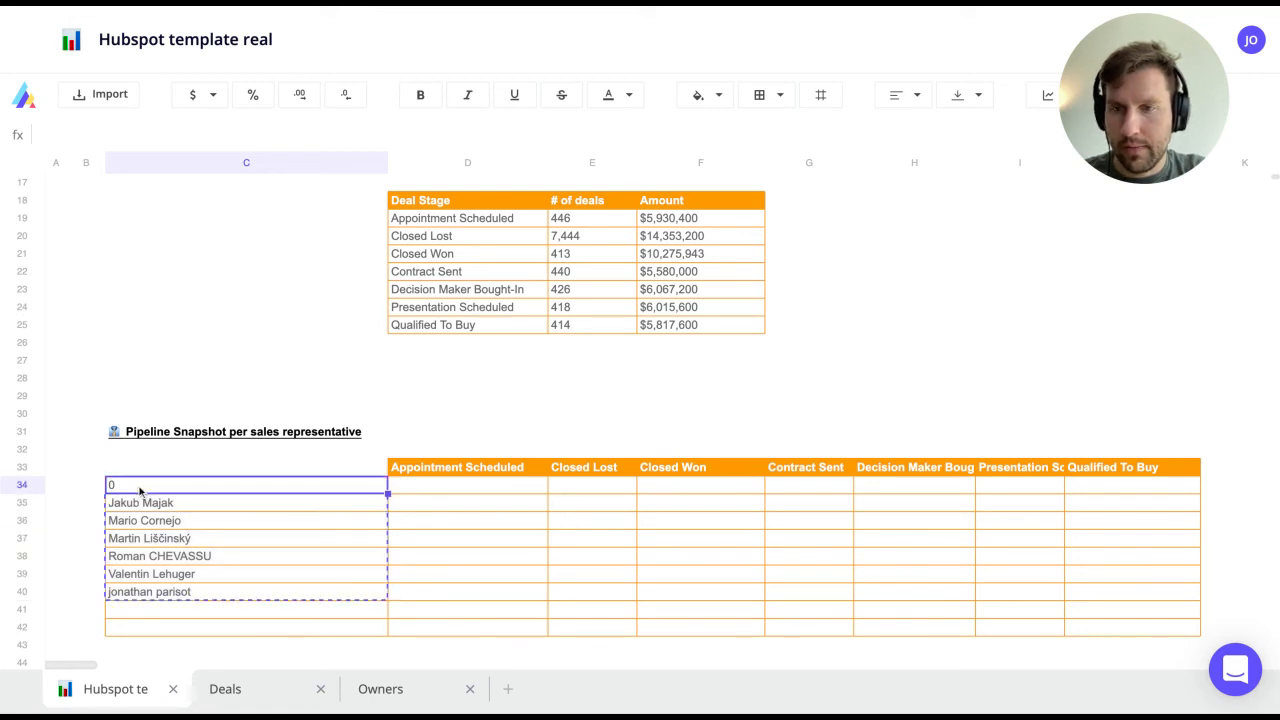
key("ctrl+v")
scroll(140, 491, "up", 2)
scroll(194, 557, "down", 4)
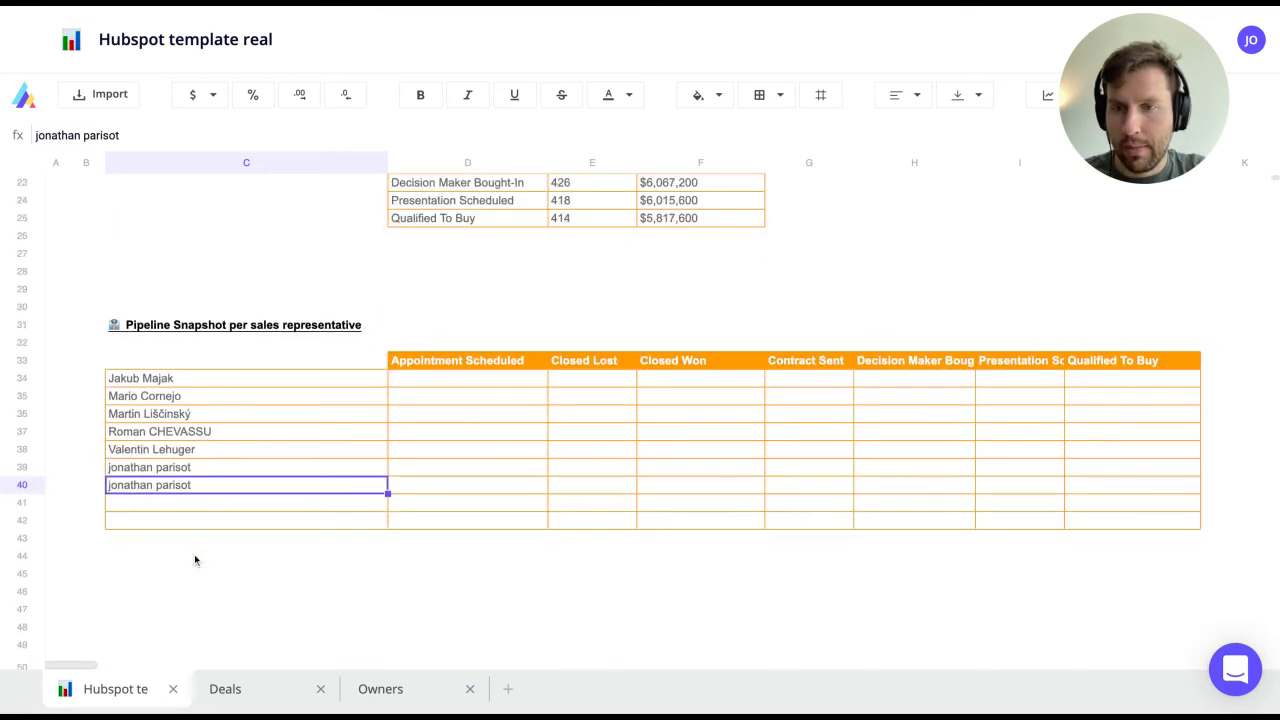
key("Delete")
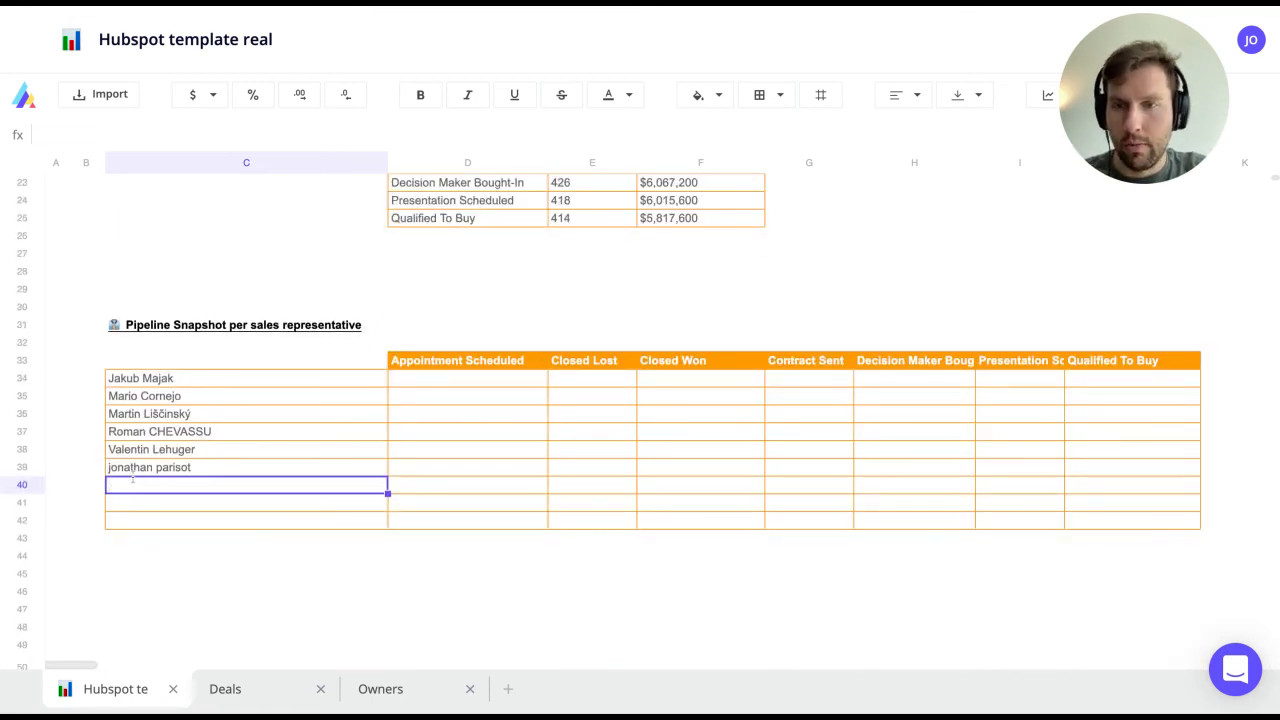
Step: Delete the three empty rows 40 to 42 from the per-rep table
left_click(428, 376)
left_click_drag(36, 487, 30, 520)
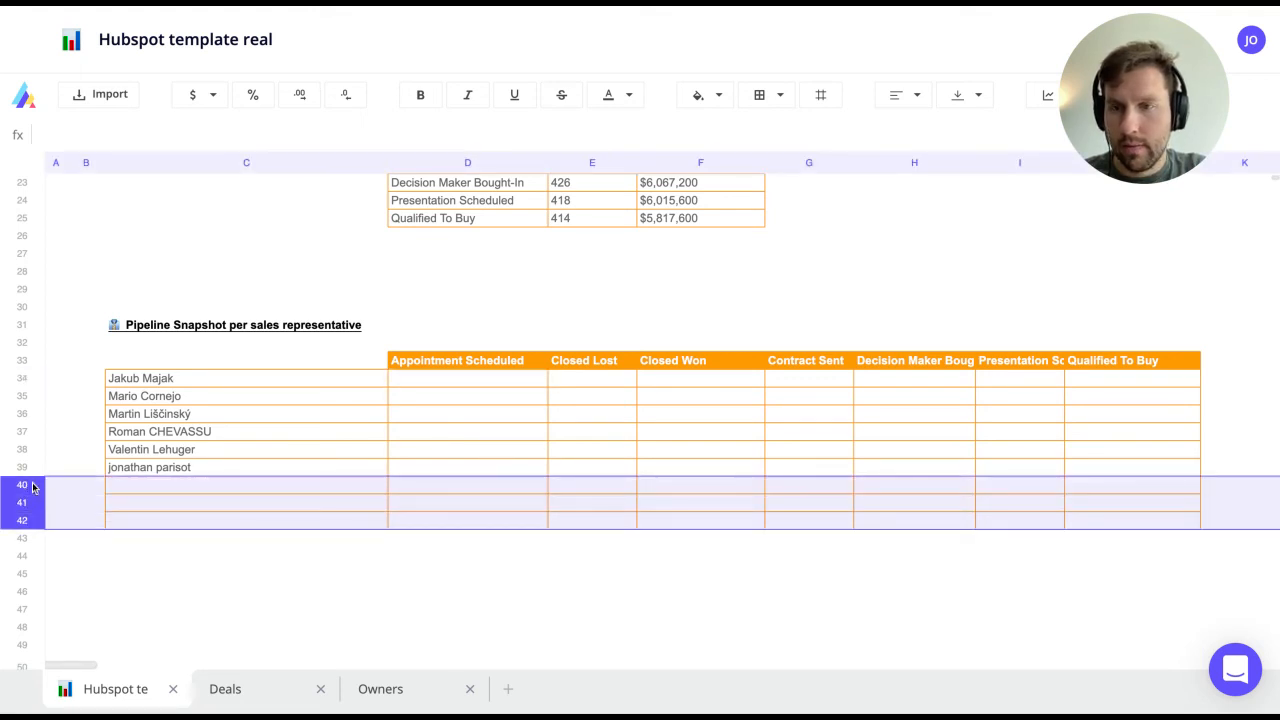
right_click(22, 490)
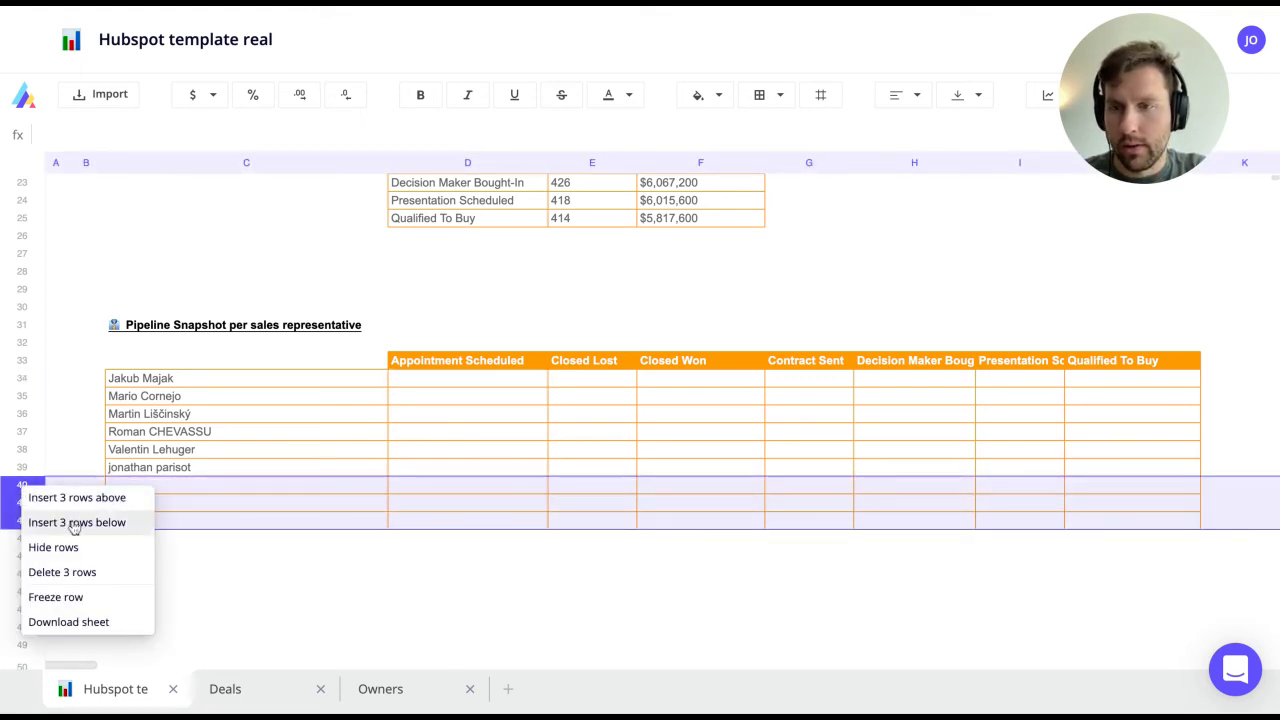
left_click(75, 584)
left_click(423, 378)
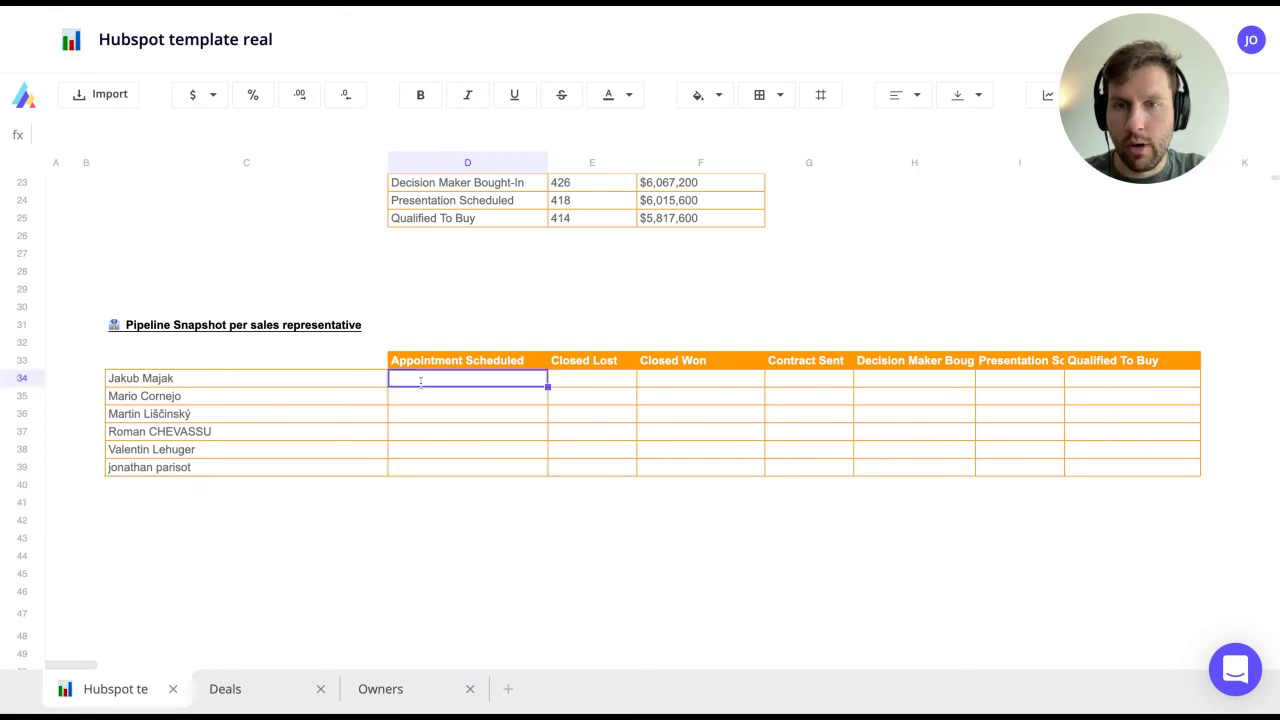
Step: Start a COUNTIFS in D34 matching Deals Deal Owner Name against $C34
type("=countifs")
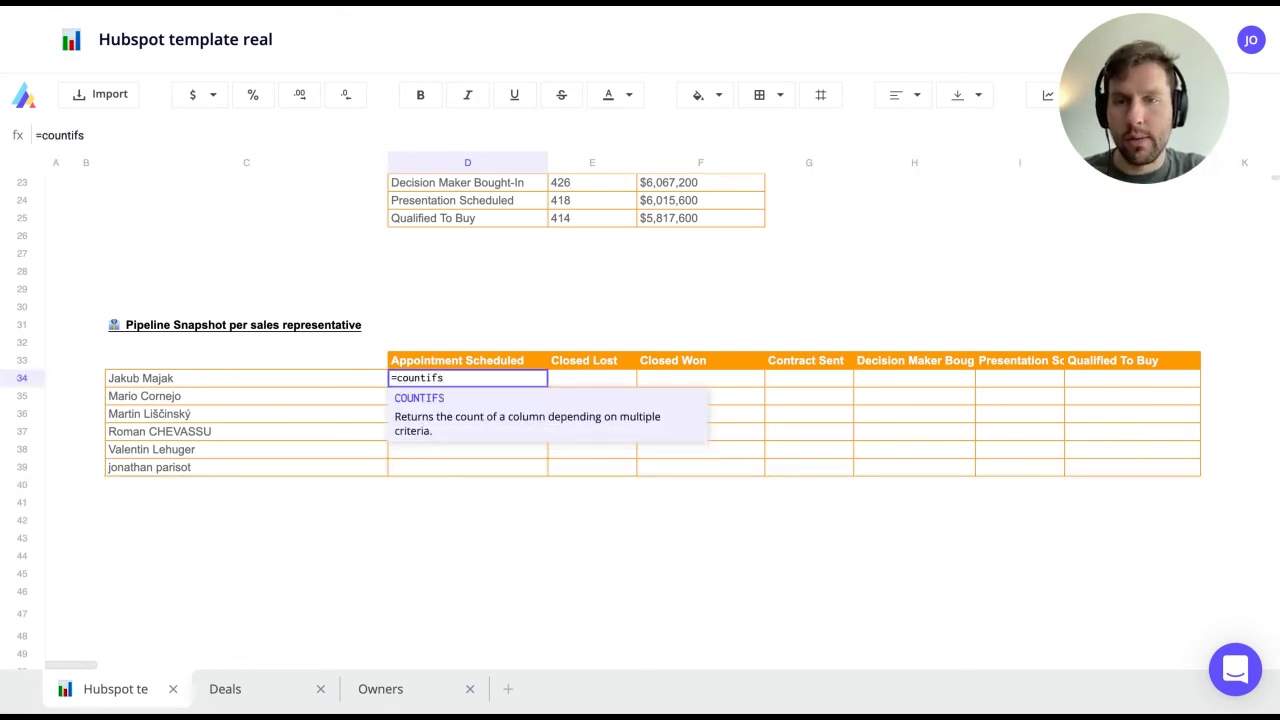
key("Tab")
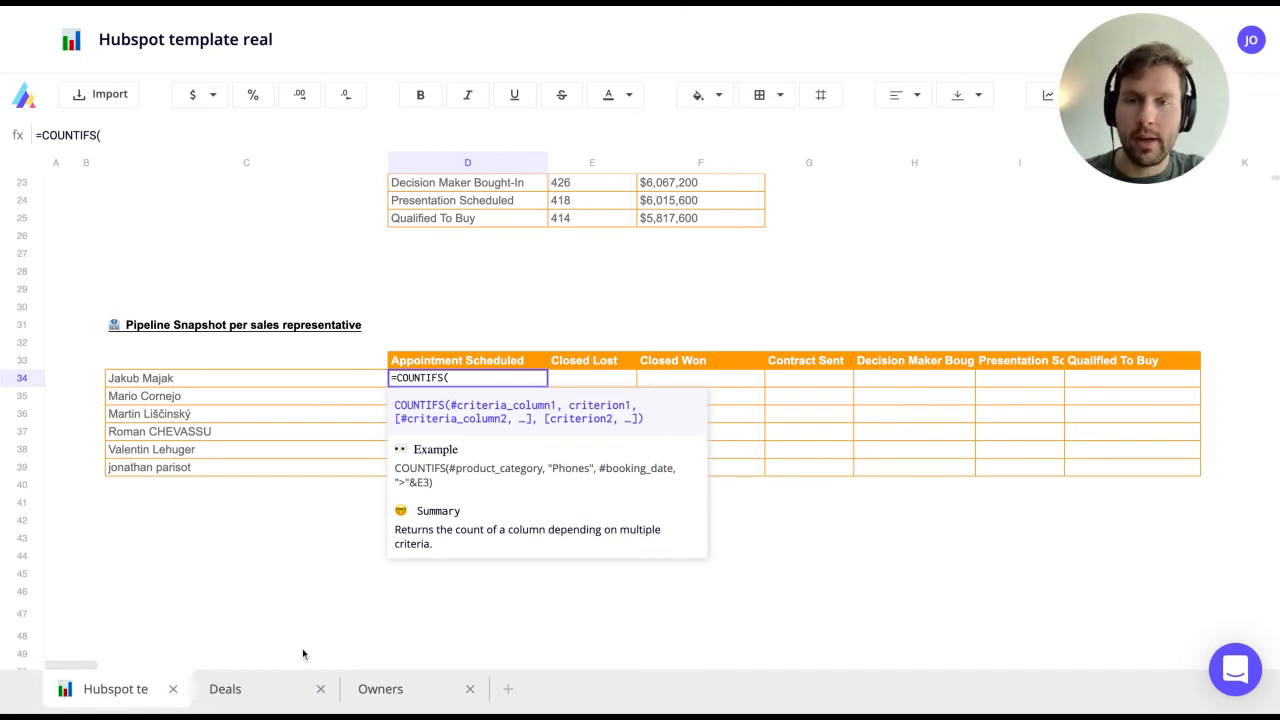
left_click(229, 689)
left_click(715, 223)
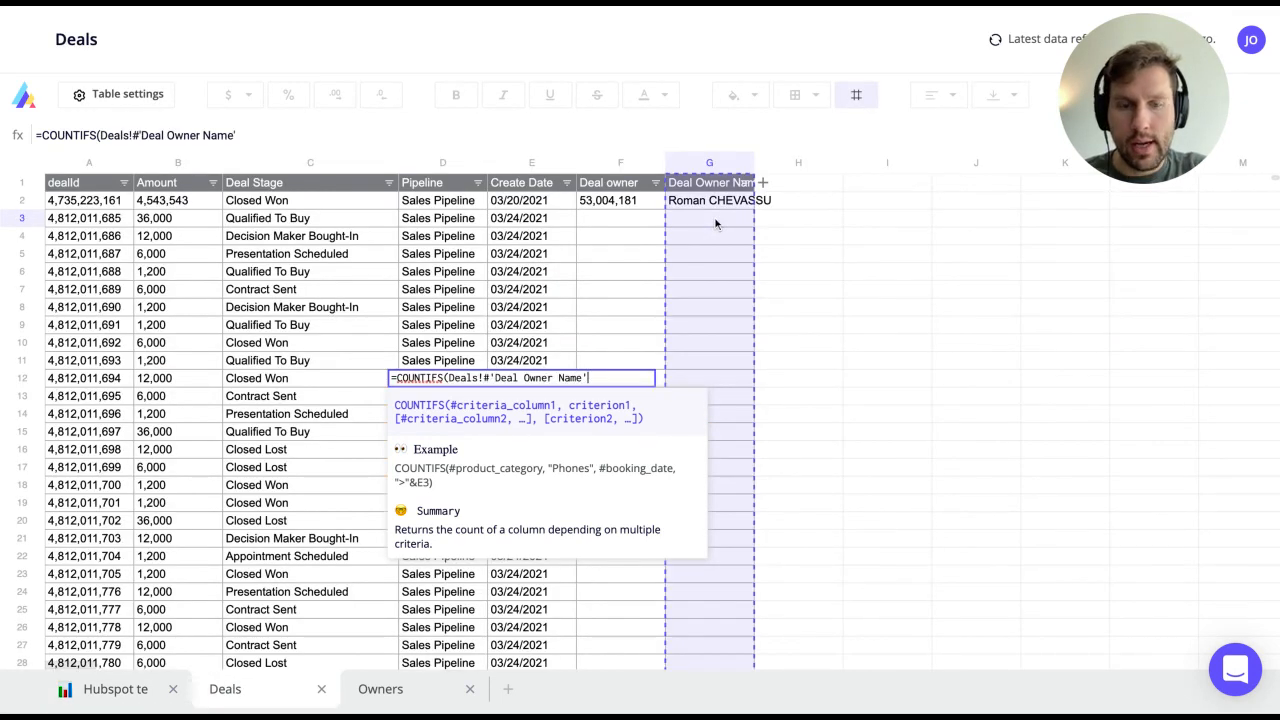
type(",")
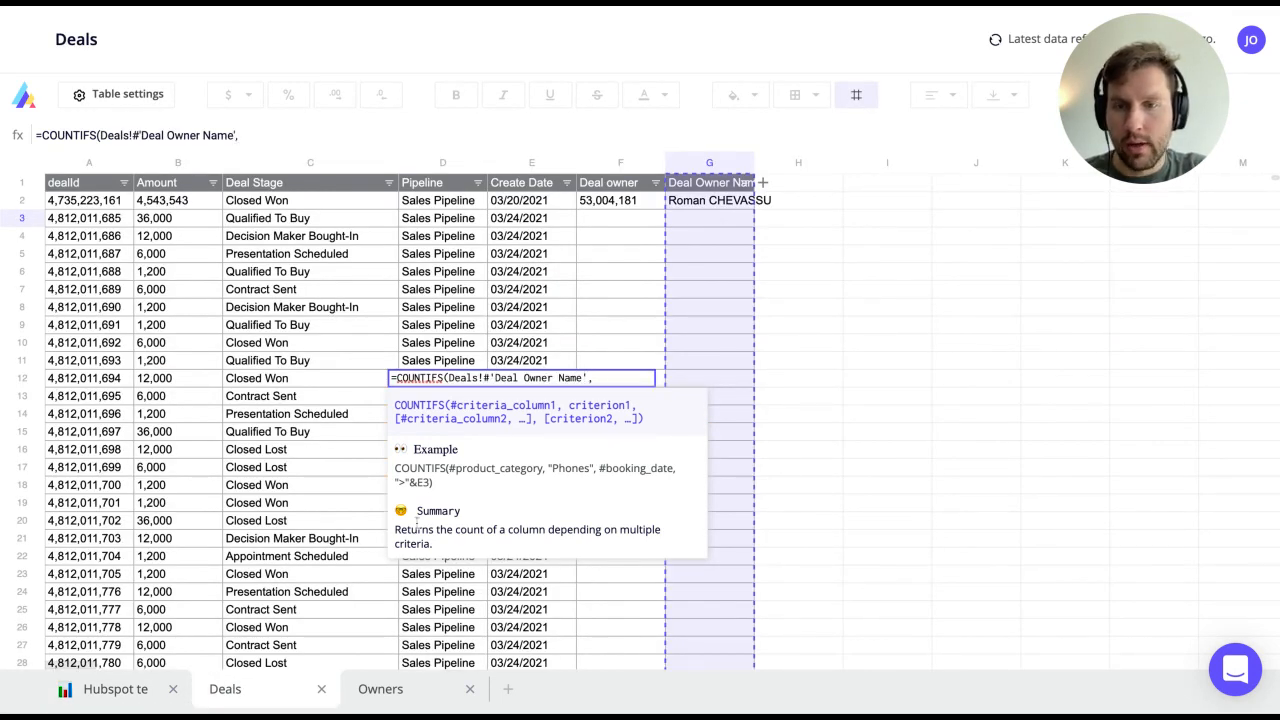
left_click(105, 689)
left_click(237, 386)
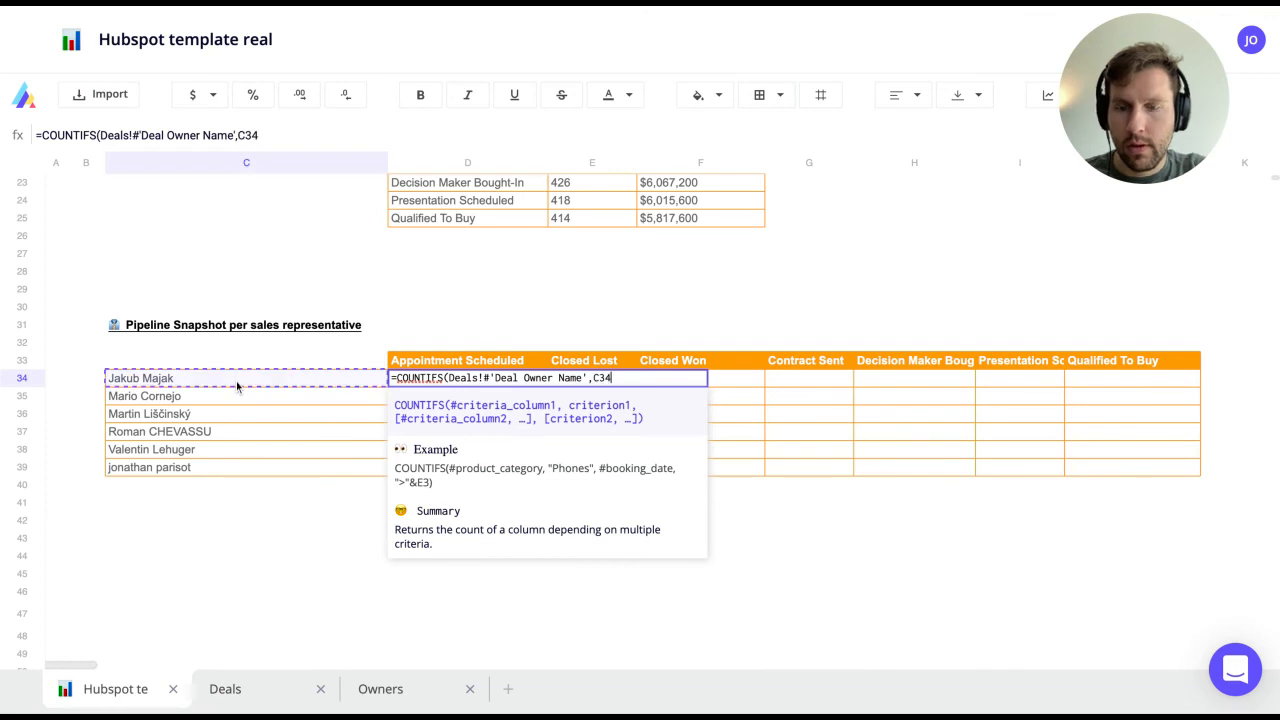
key("Left")
key("Left")
key("Left")
type("$C34")
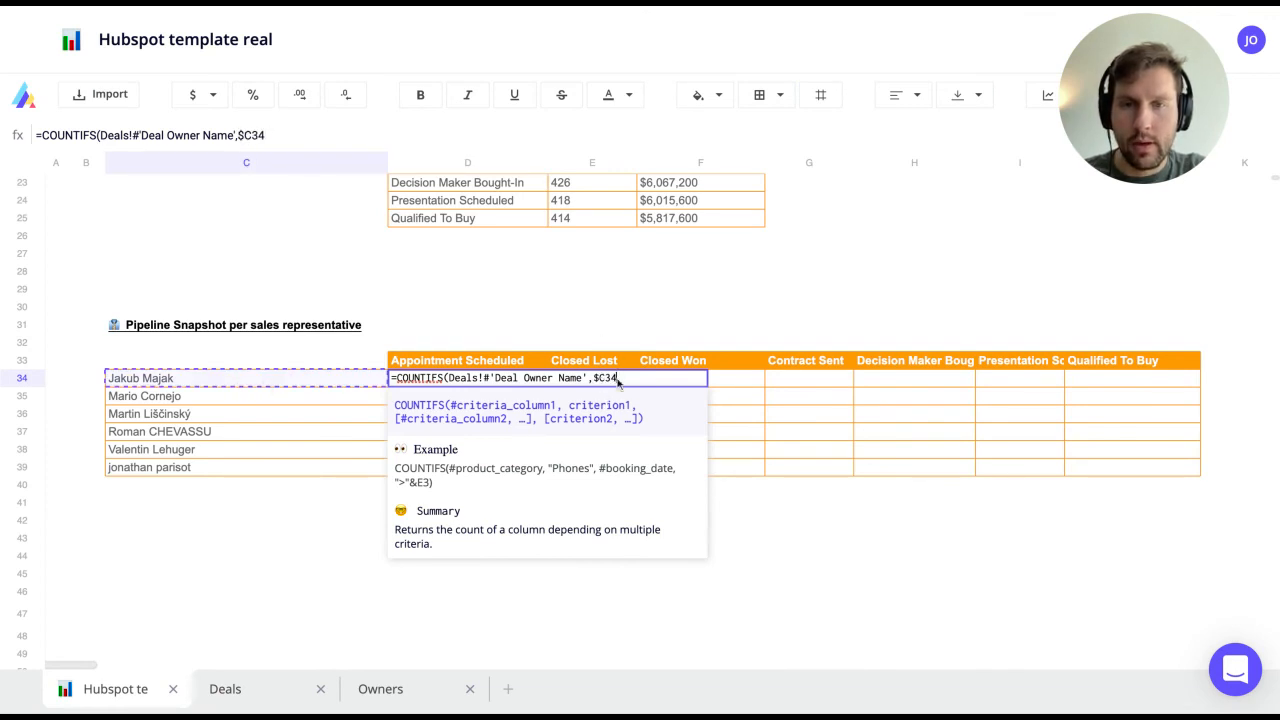
type(",")
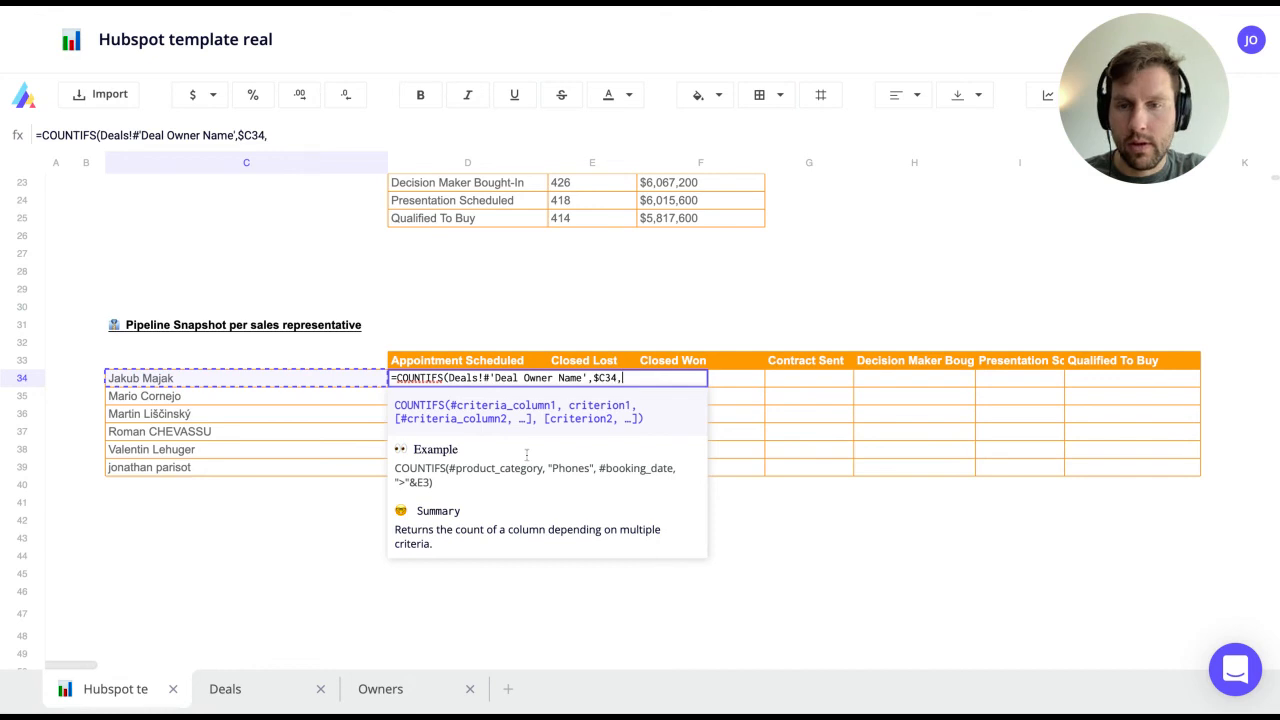
Step: Add the Deal Stage criterion against D$33, commit, and copy the formula across the table
left_click(228, 690)
left_click(245, 256)
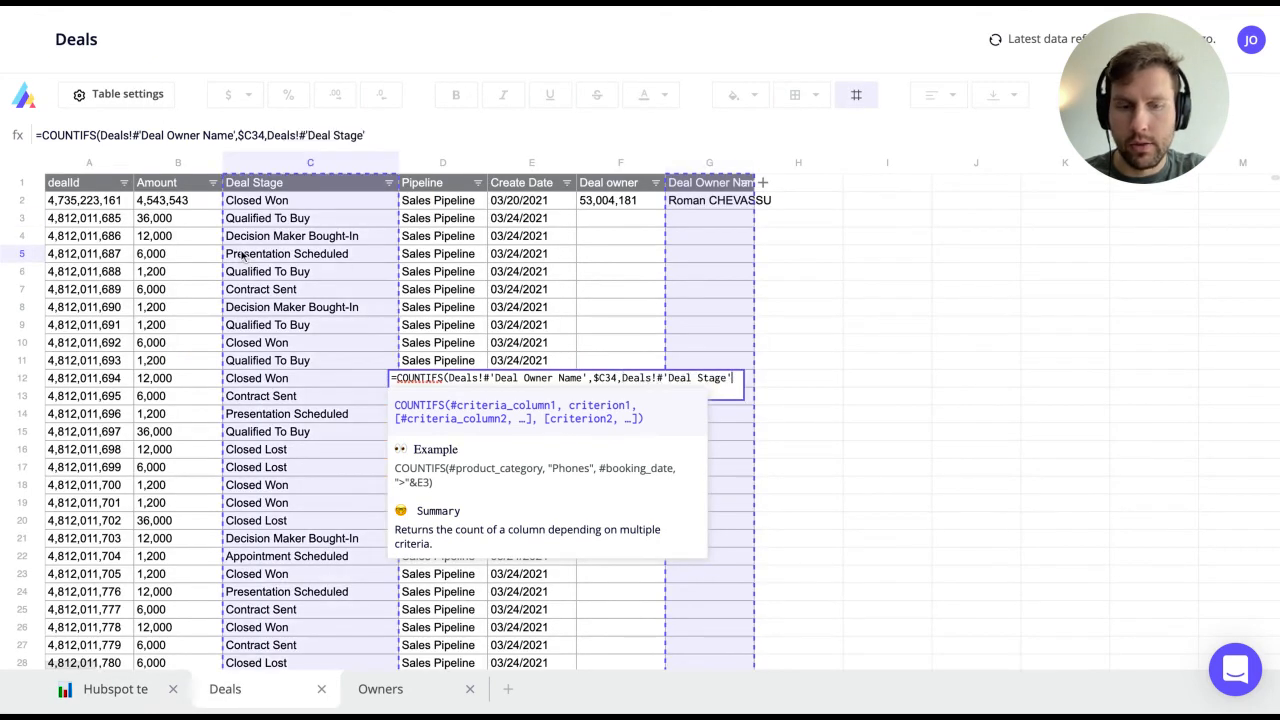
type(",")
left_click(108, 689)
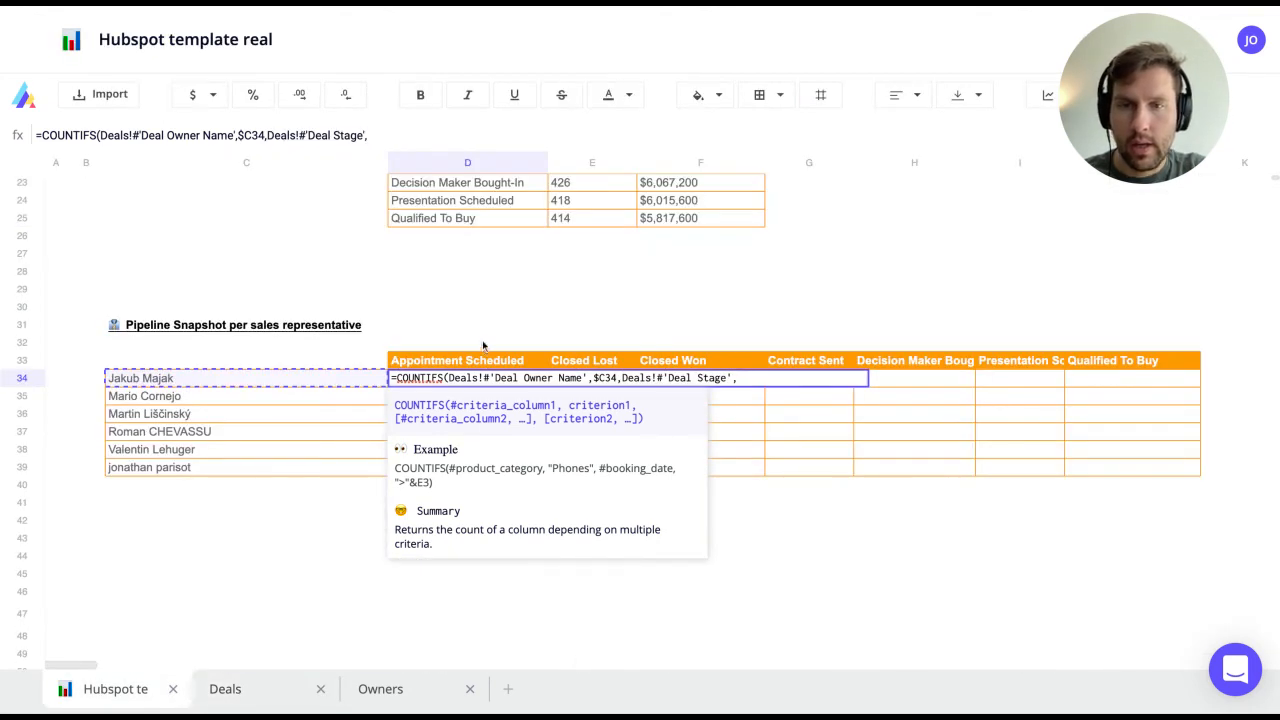
left_click(476, 362)
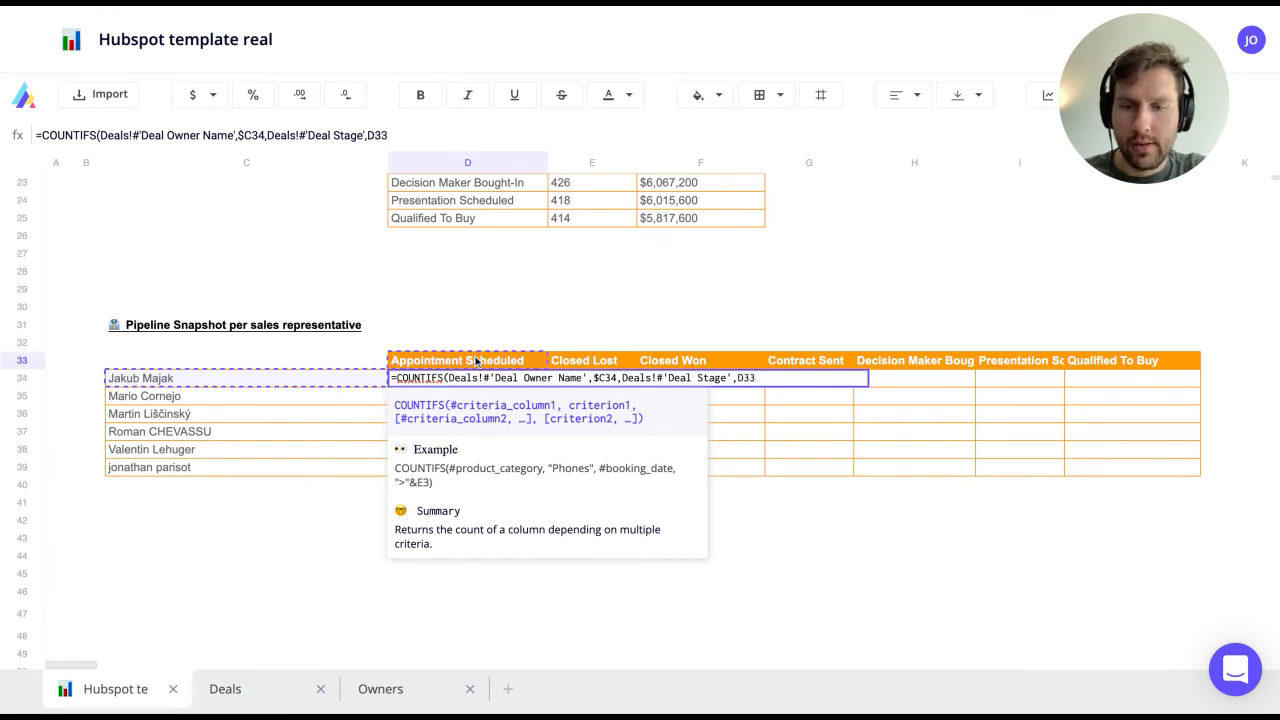
key("F4")
key("F4")
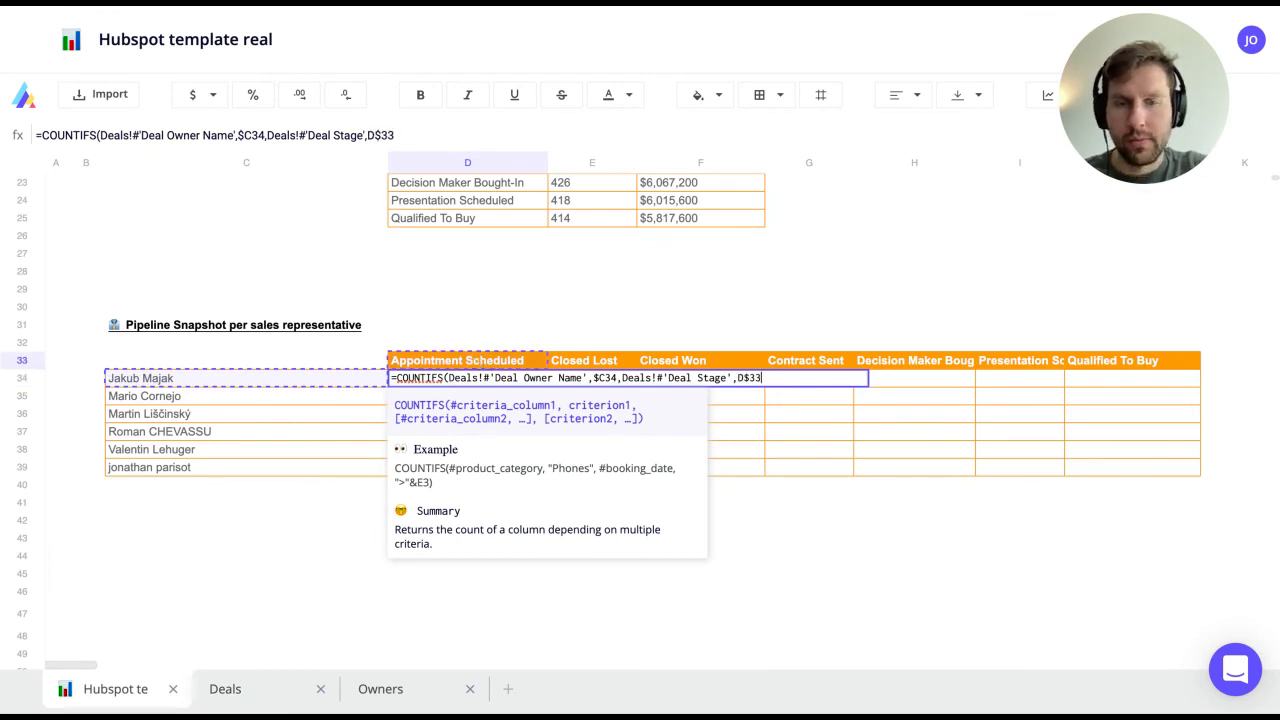
type(")")
key("Return")
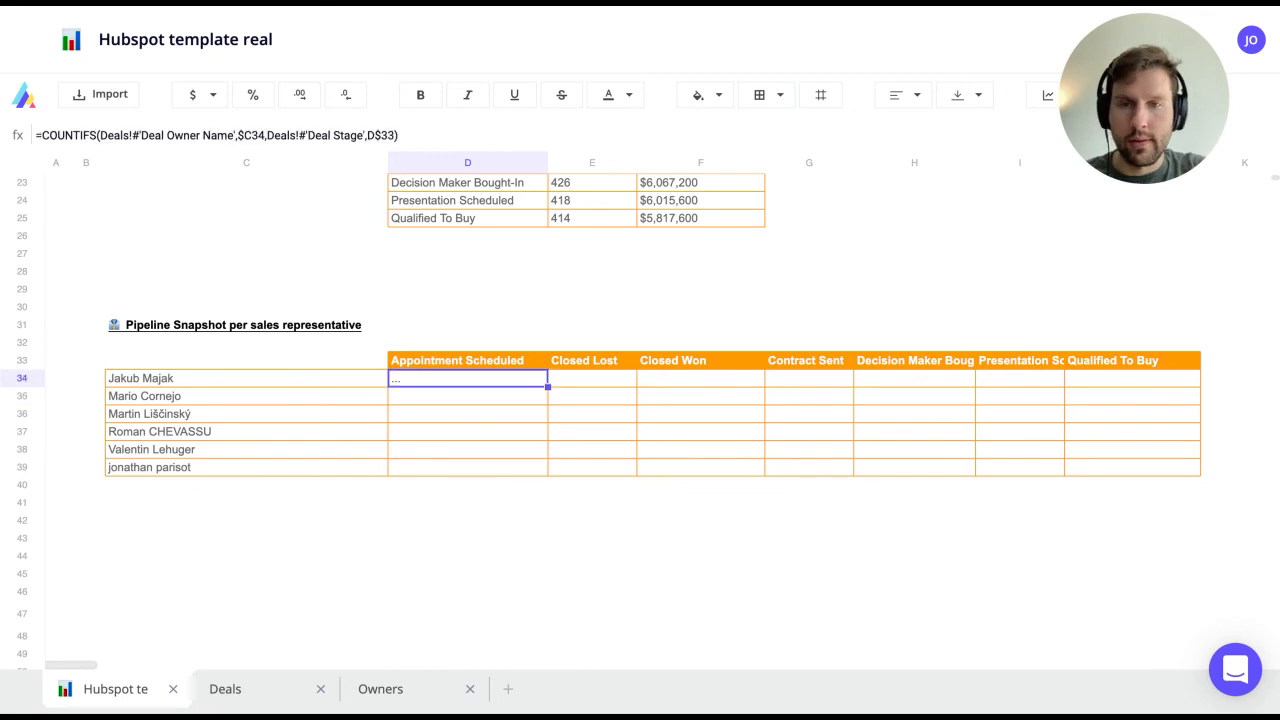
left_click_drag(547, 386, 1200, 476)
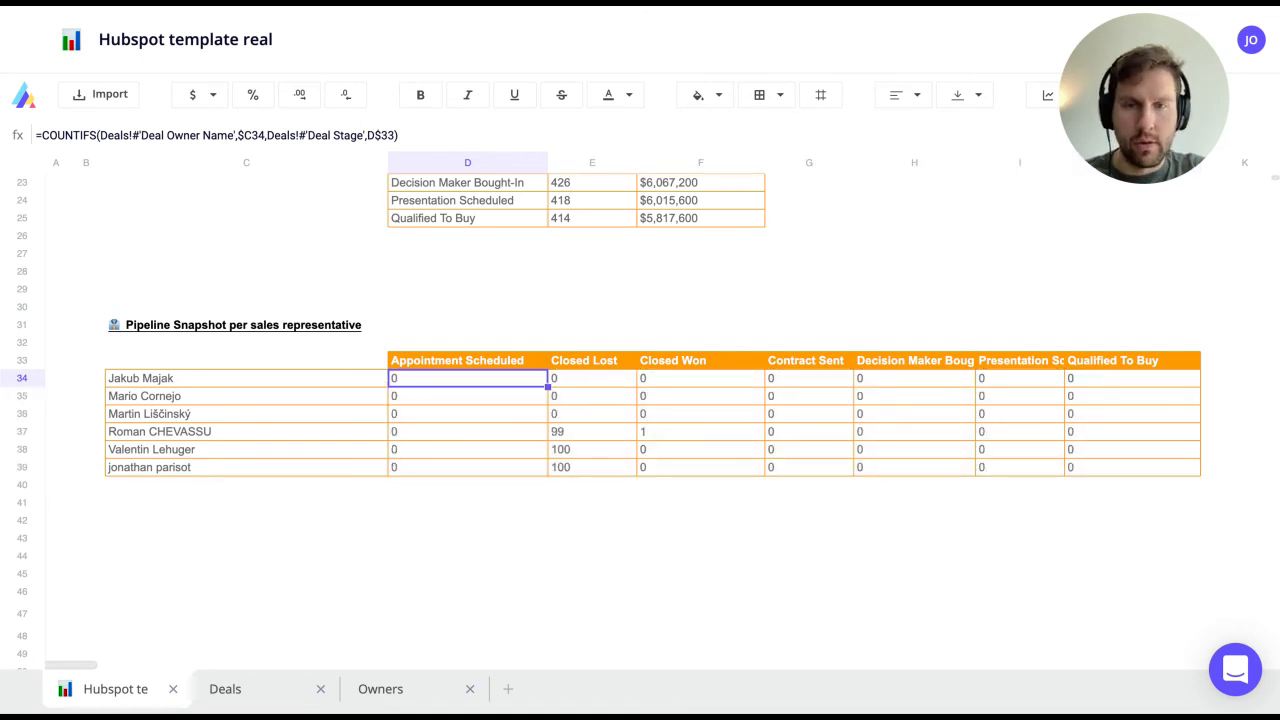
Step: Check the Closed Lost column's count formula and return to the top of the report
key("Right")
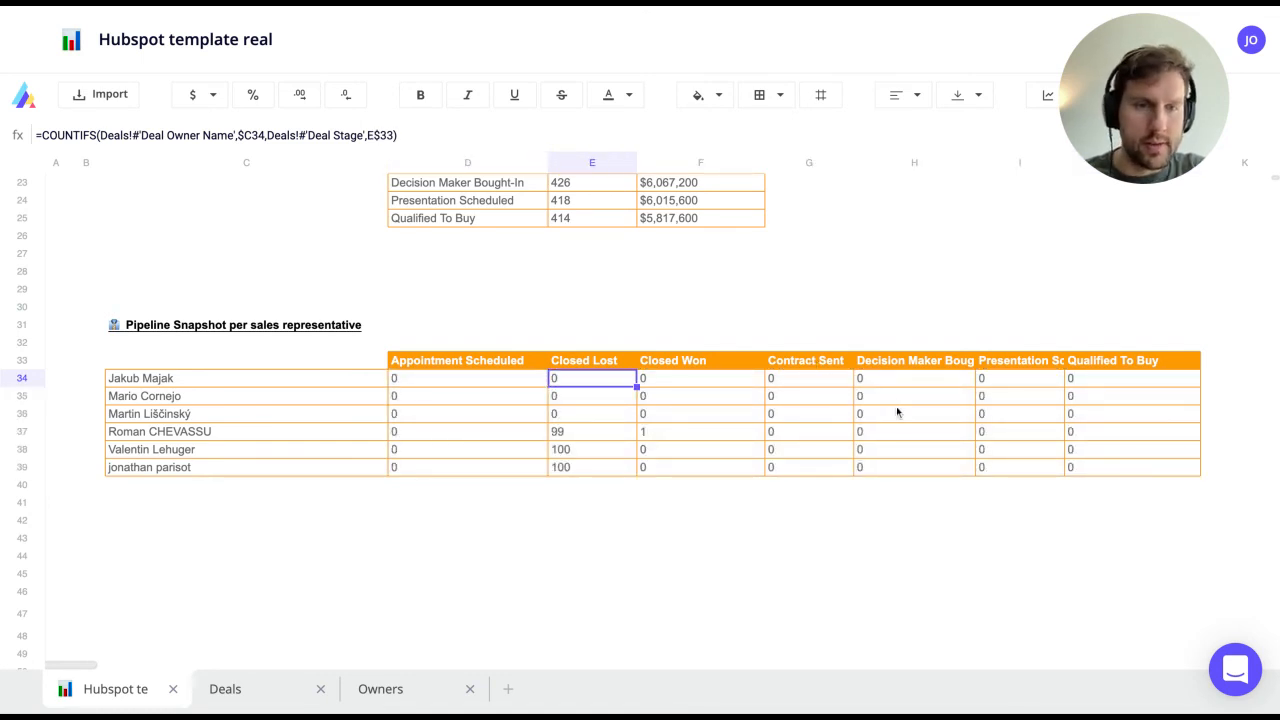
scroll(774, 416, "up", 2)
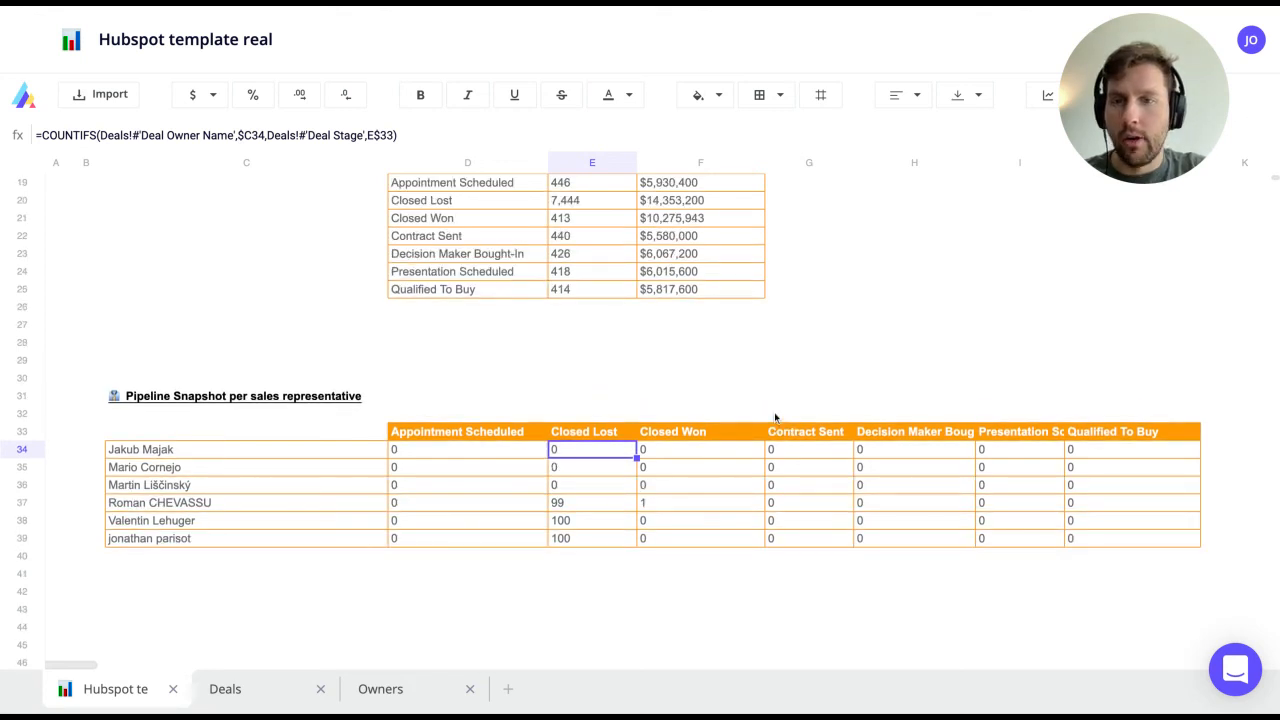
scroll(774, 418, "up", 9)
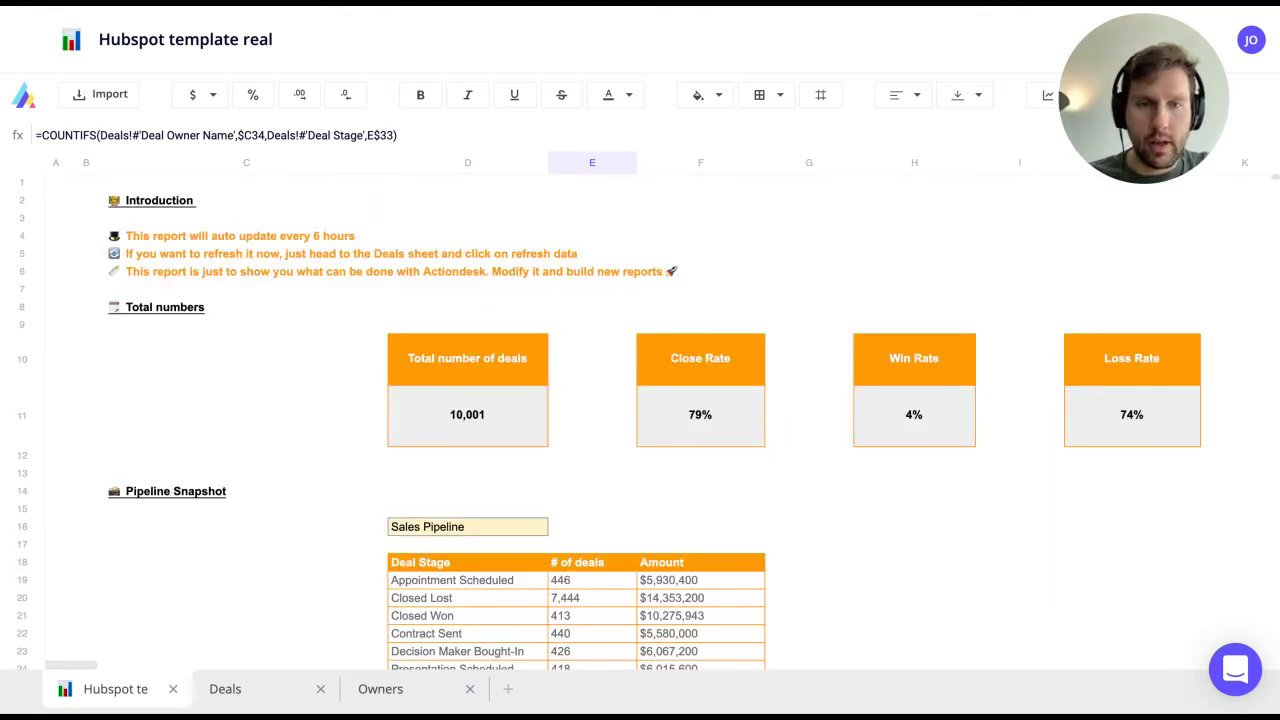